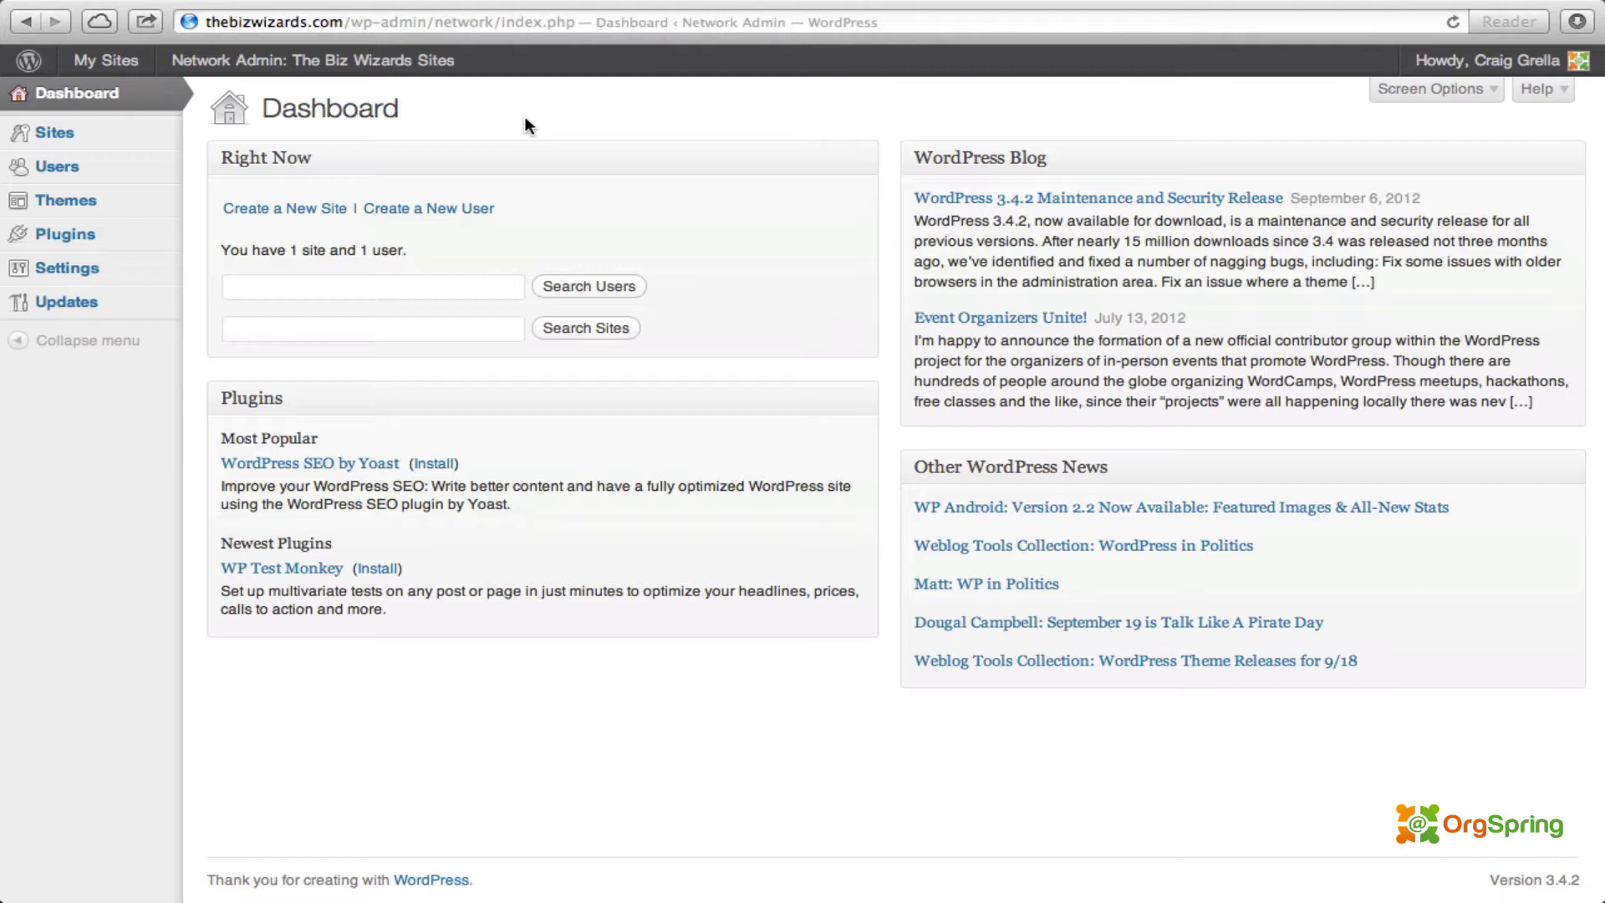
Step: Open the Network Admin Plugins page listing Akismet, Hello Dolly and Jetpack
click(97, 232)
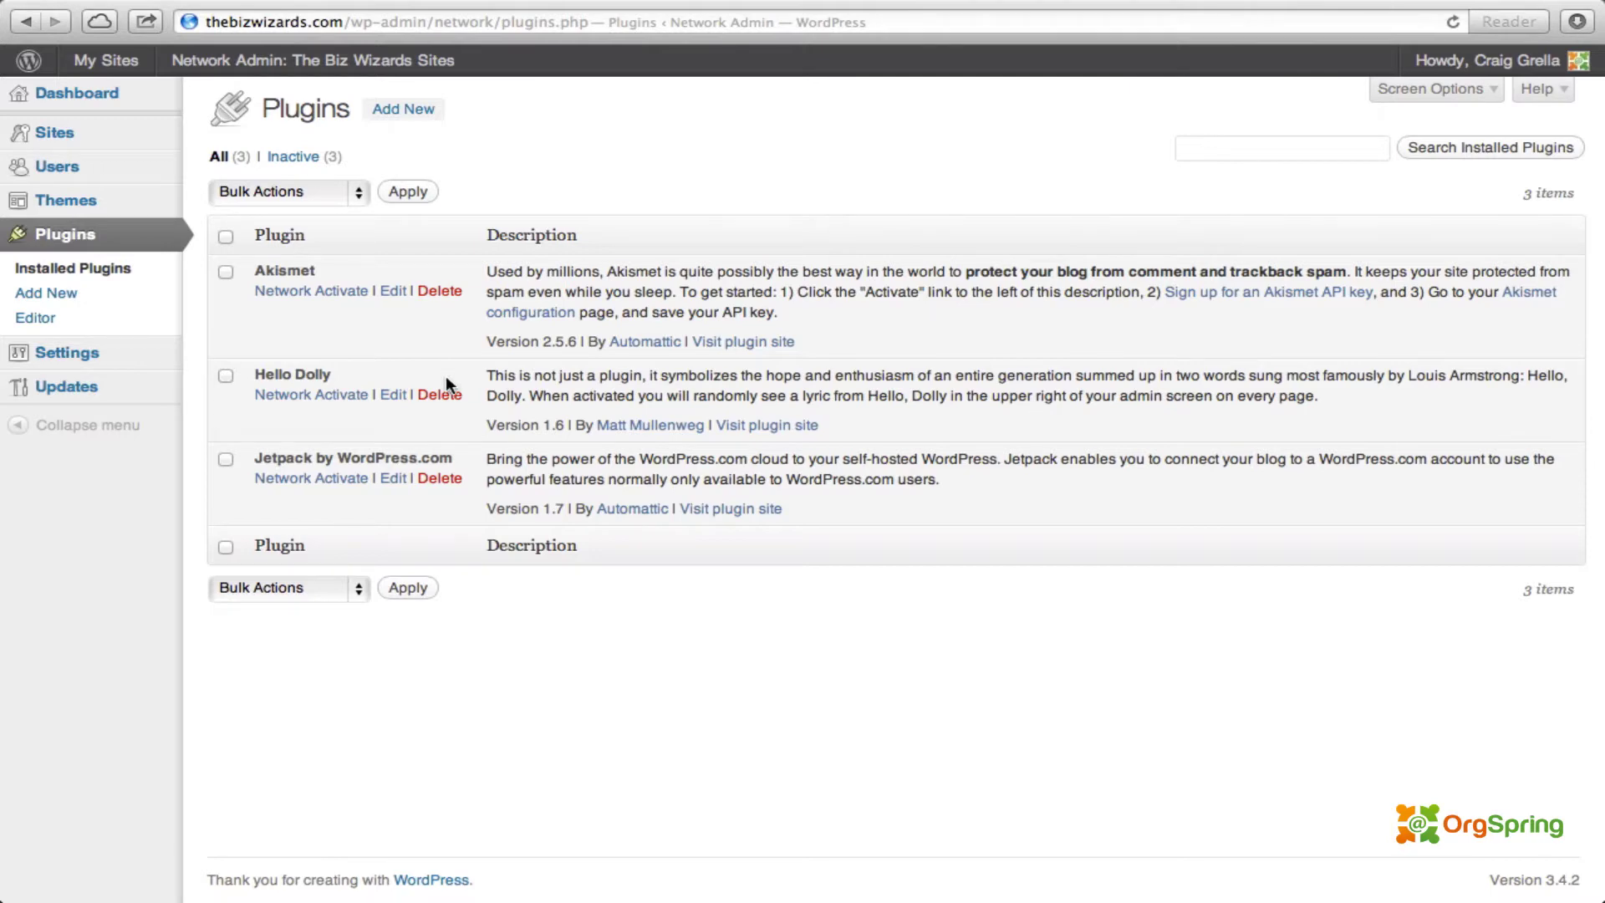
Step: Search the plugin directory for 'buddypress' and install BuddyPress 1.6.1 on the network
click(399, 114)
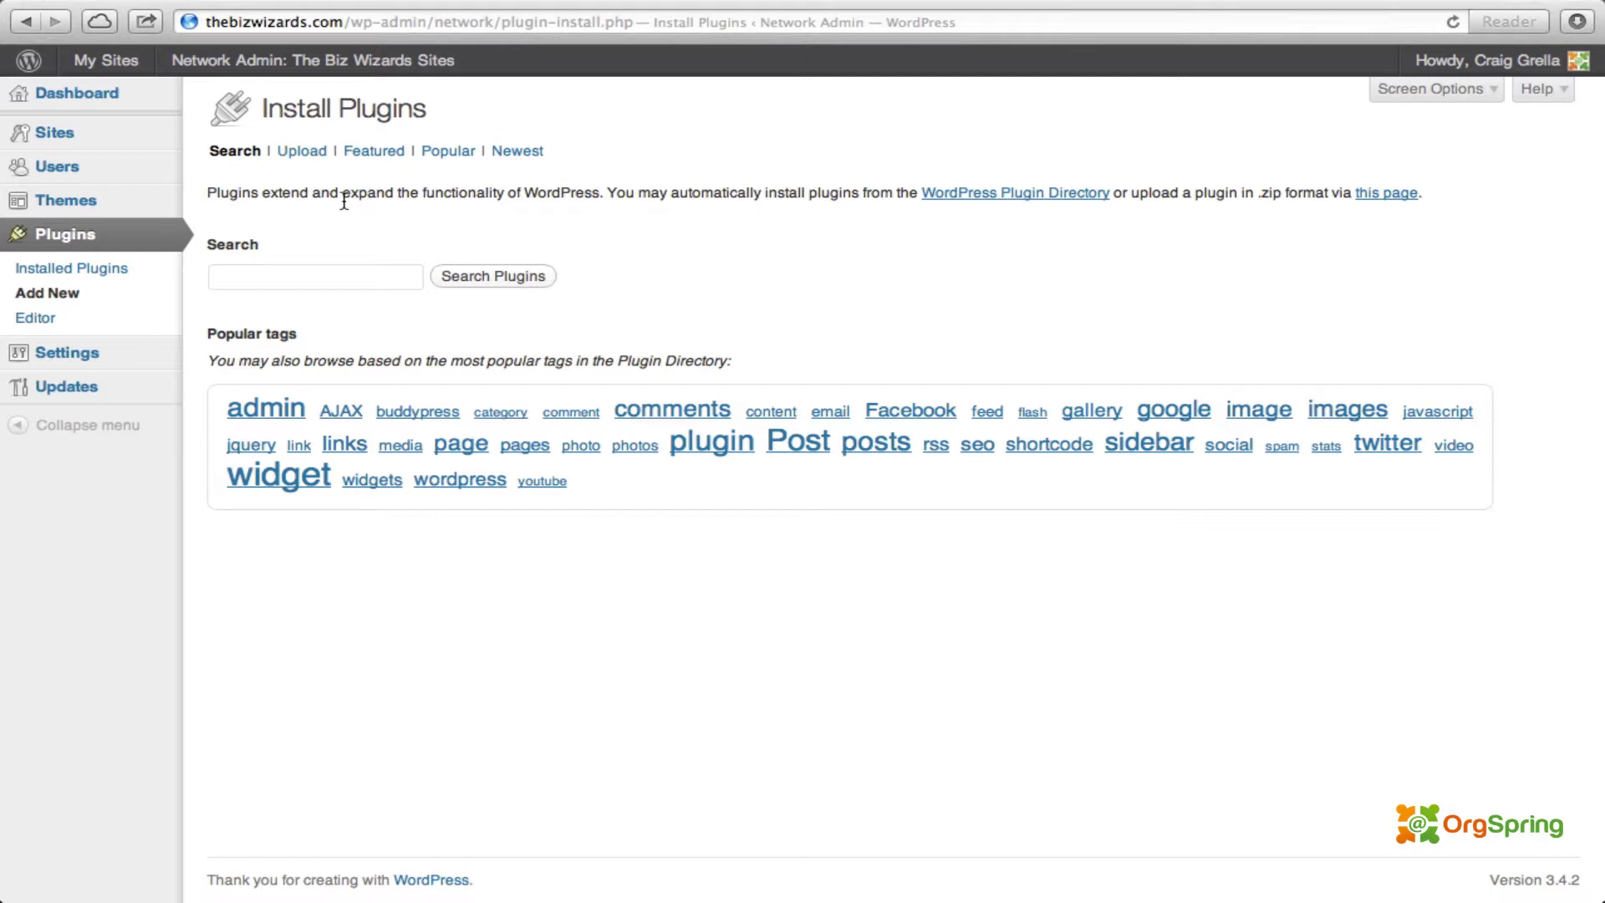
click(351, 273)
text(buddypress)
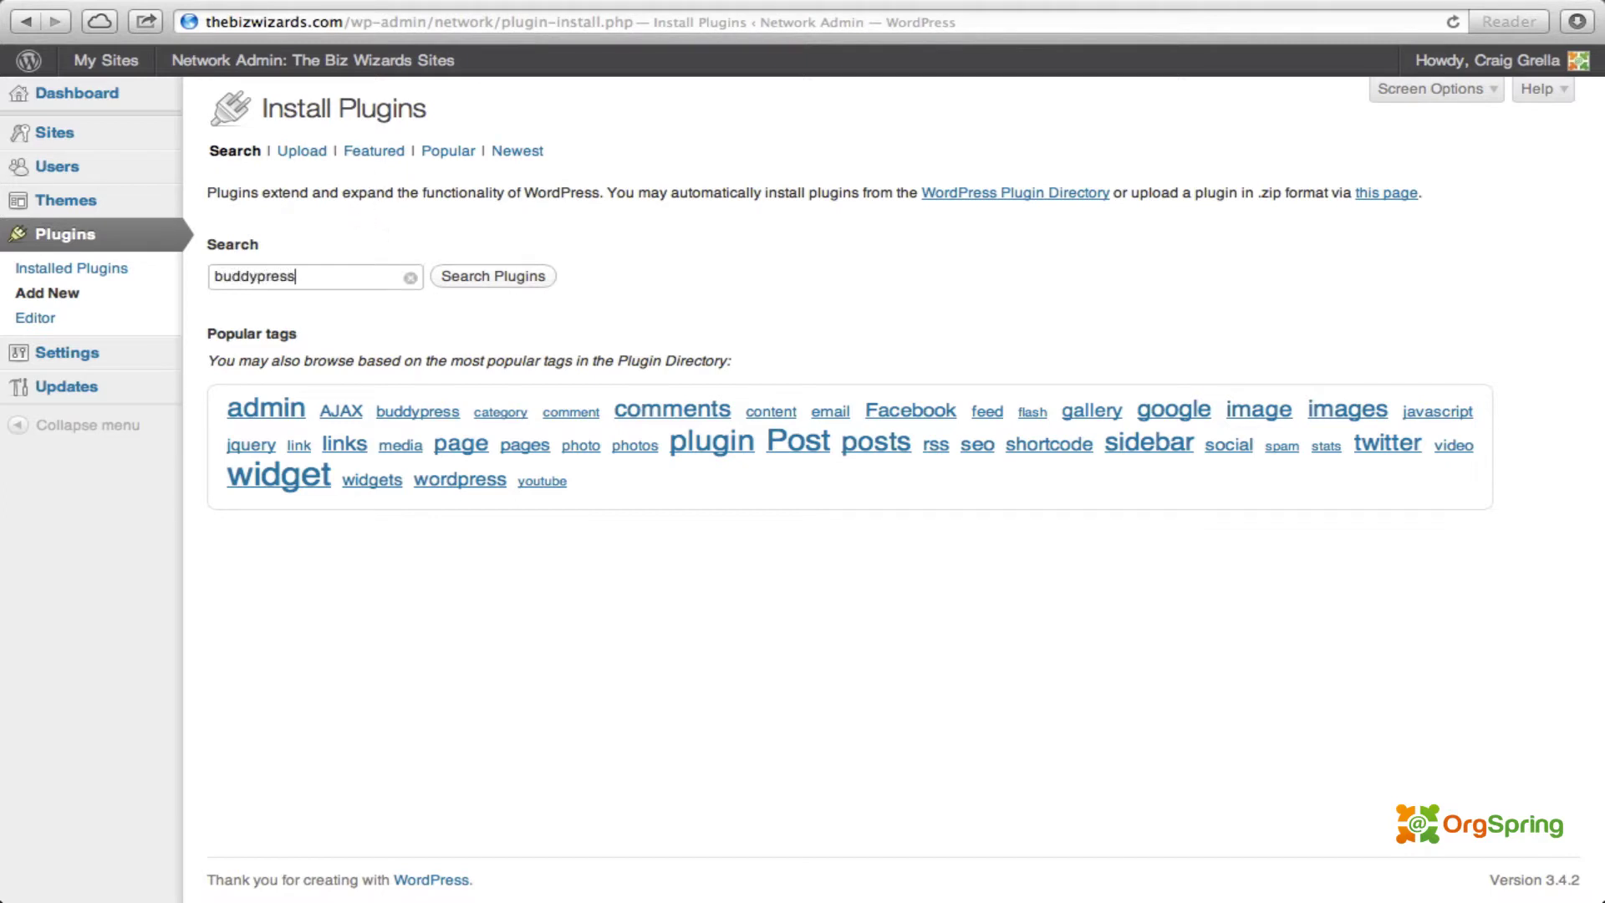
click(515, 284)
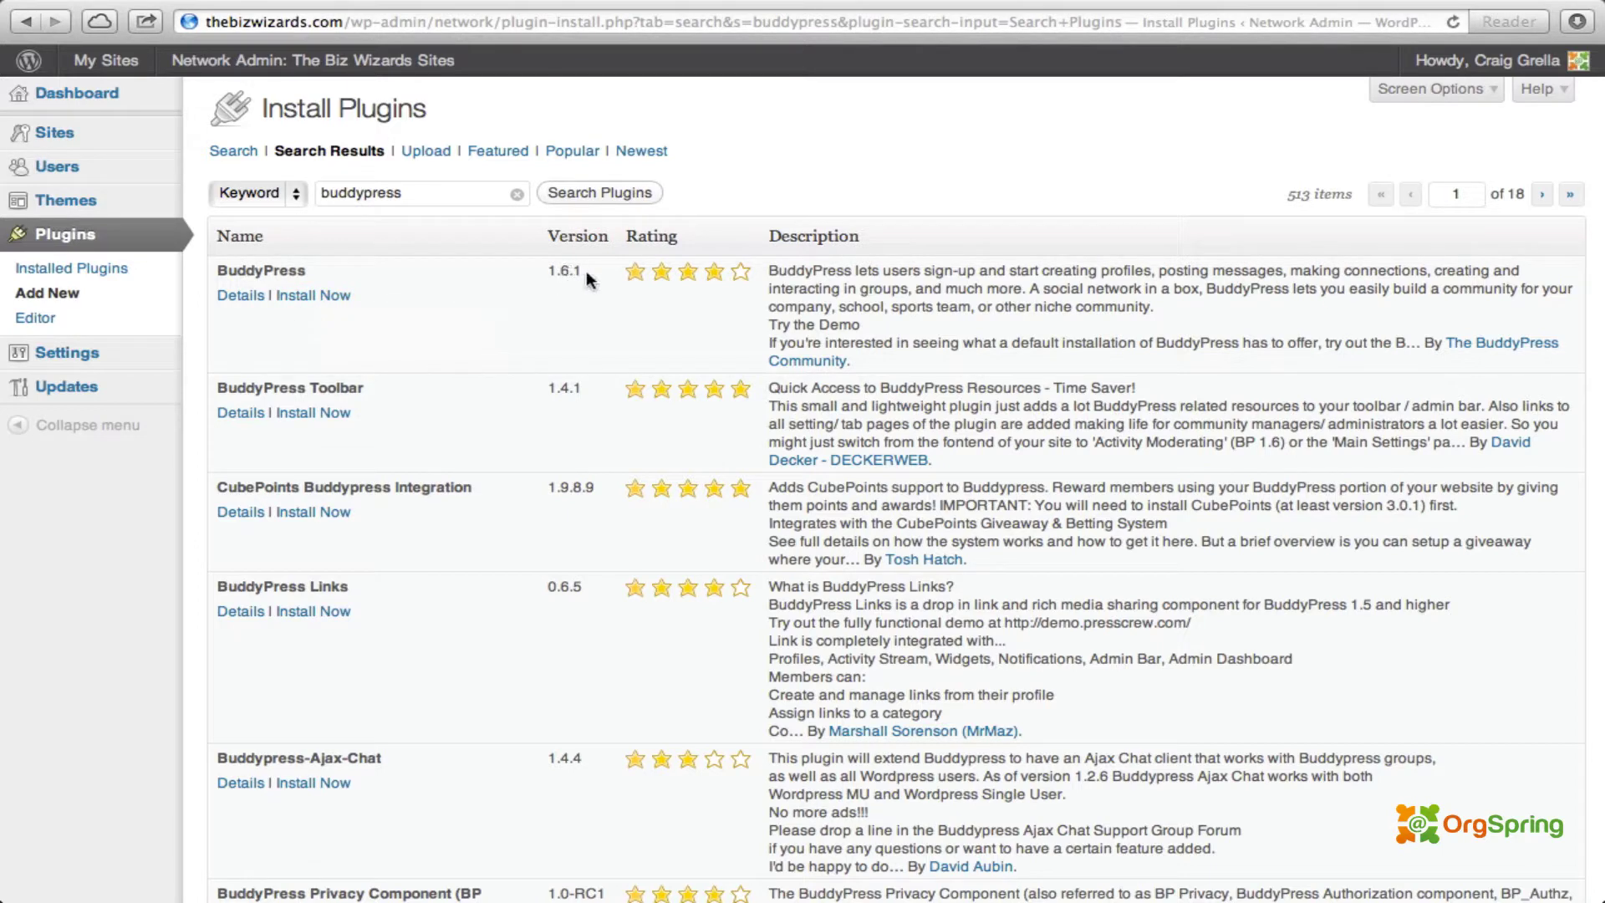
click(317, 298)
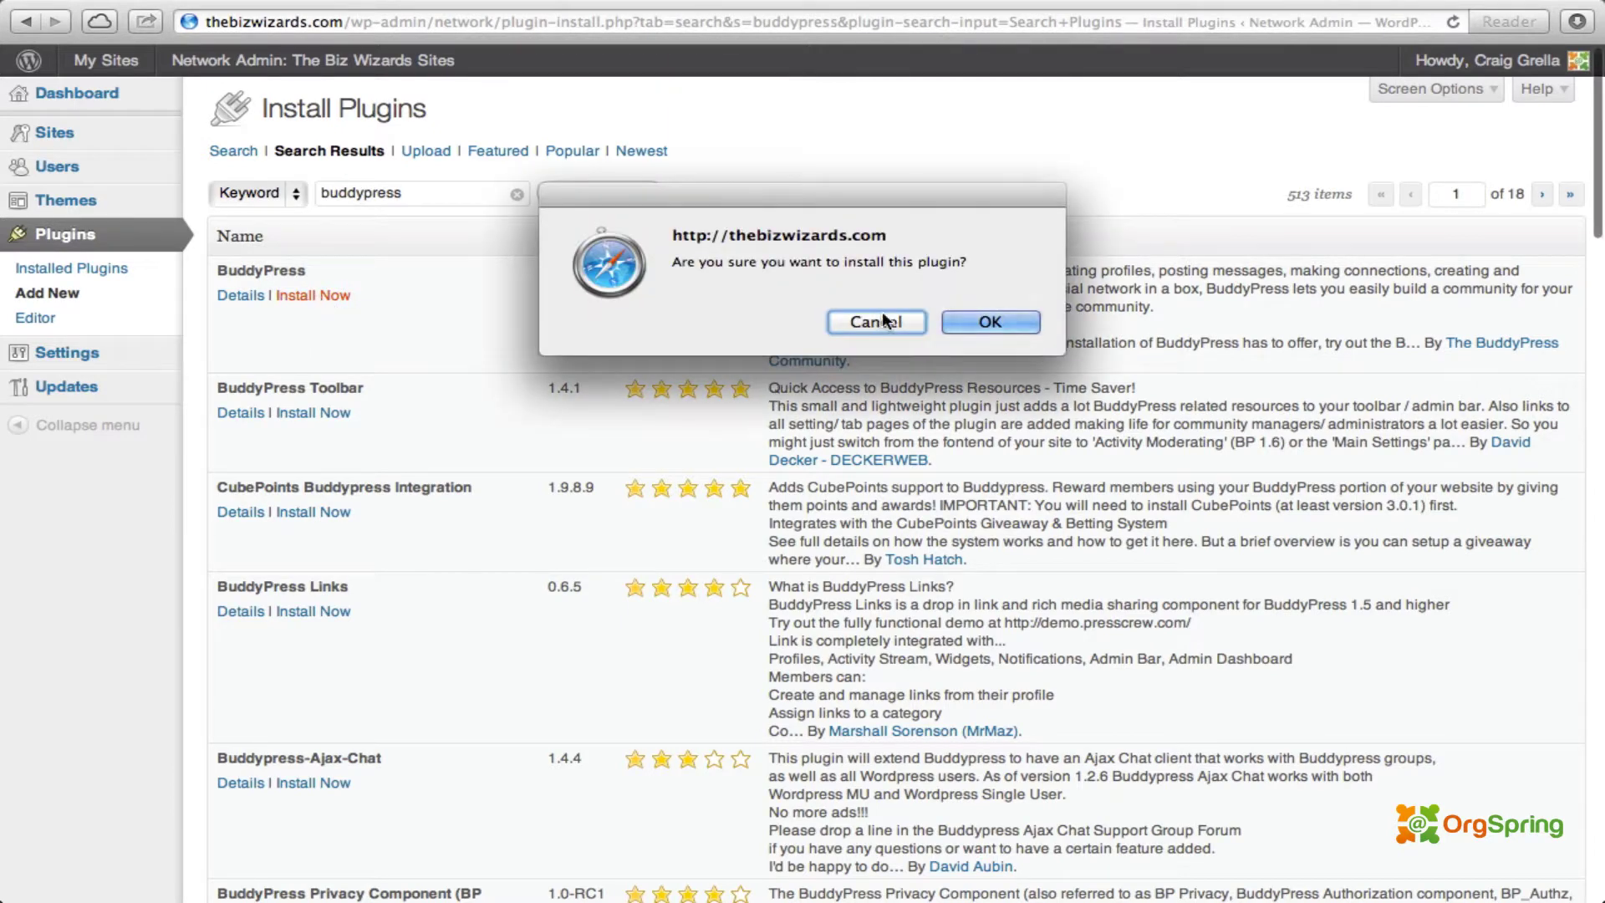
click(990, 323)
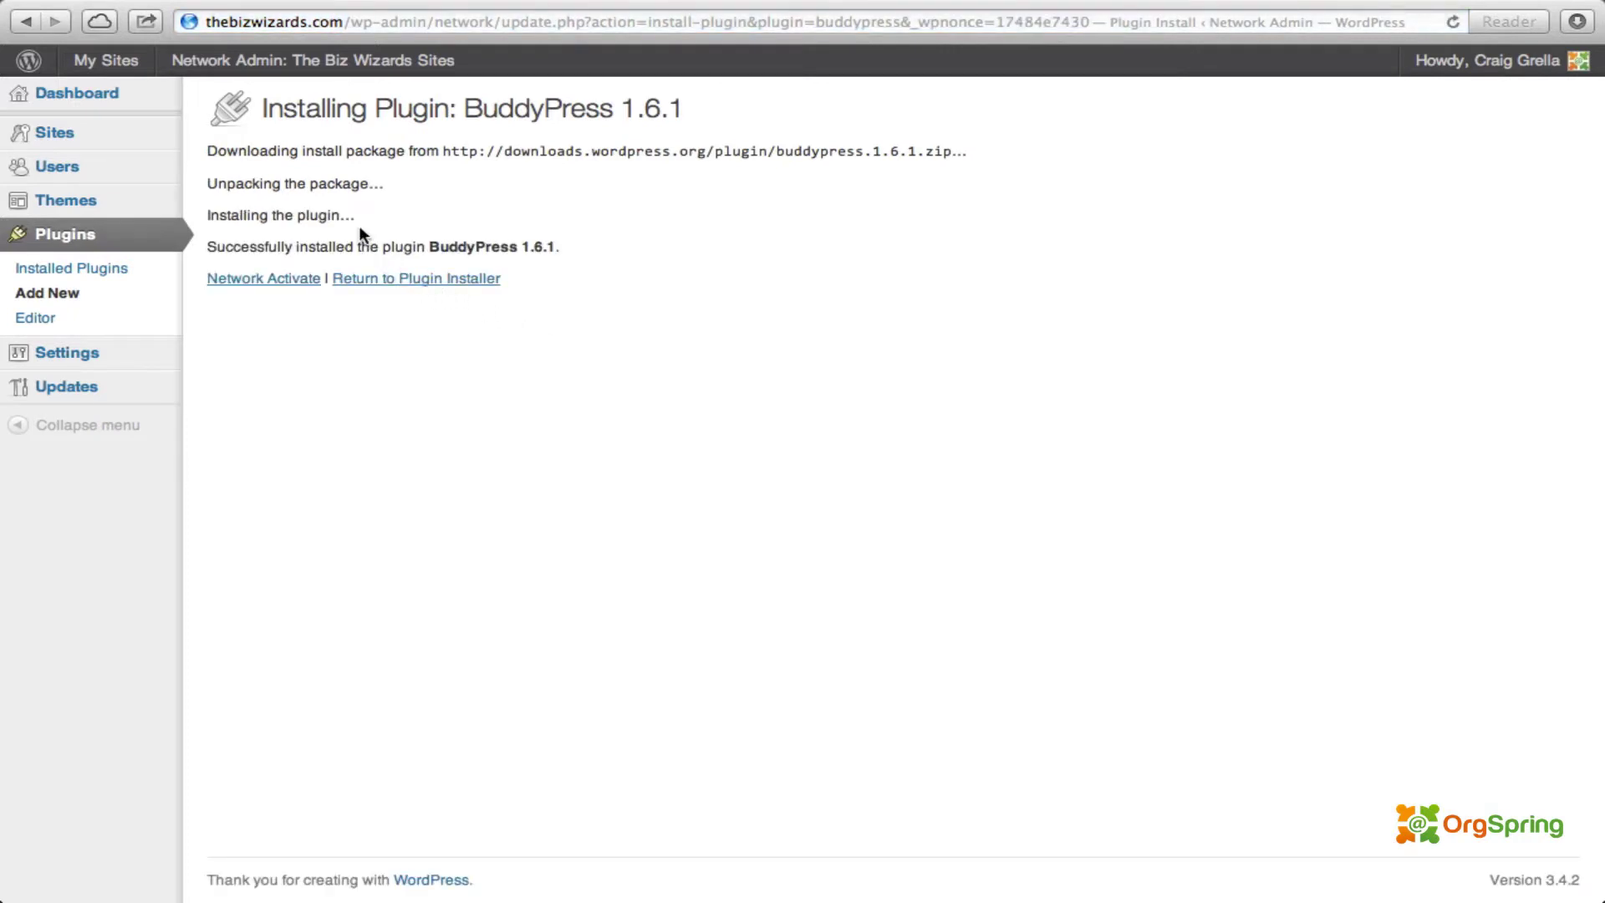
Step: Network-activate the newly installed BuddyPress plugin
click(280, 285)
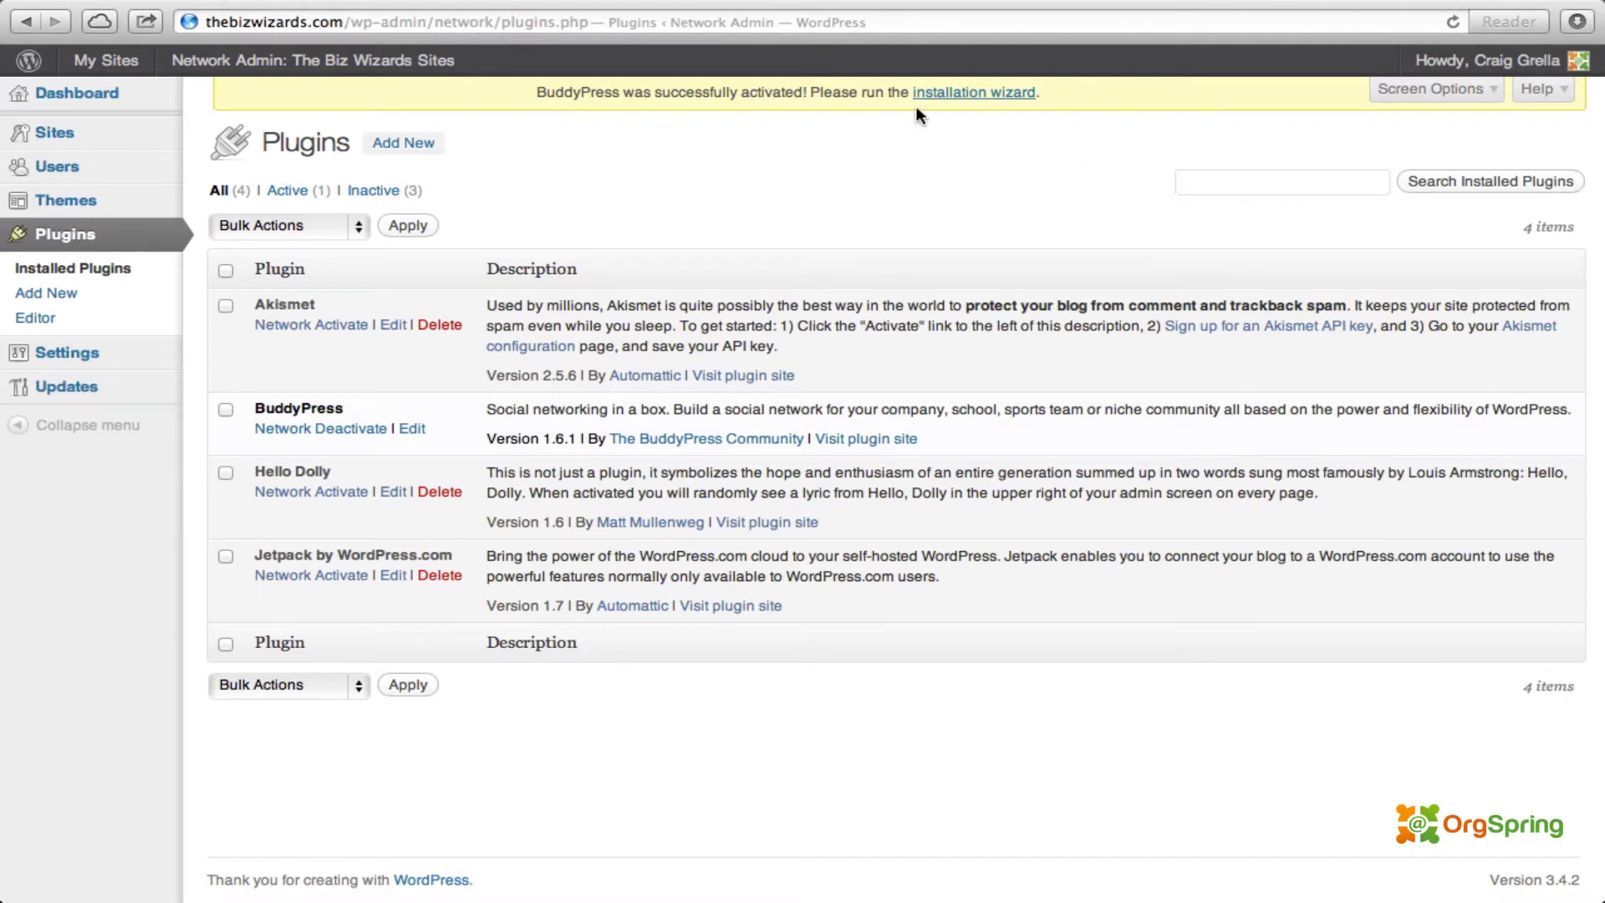
Step: Launch the BuddyPress installation wizard from the activation notice and view the Components step
click(1001, 95)
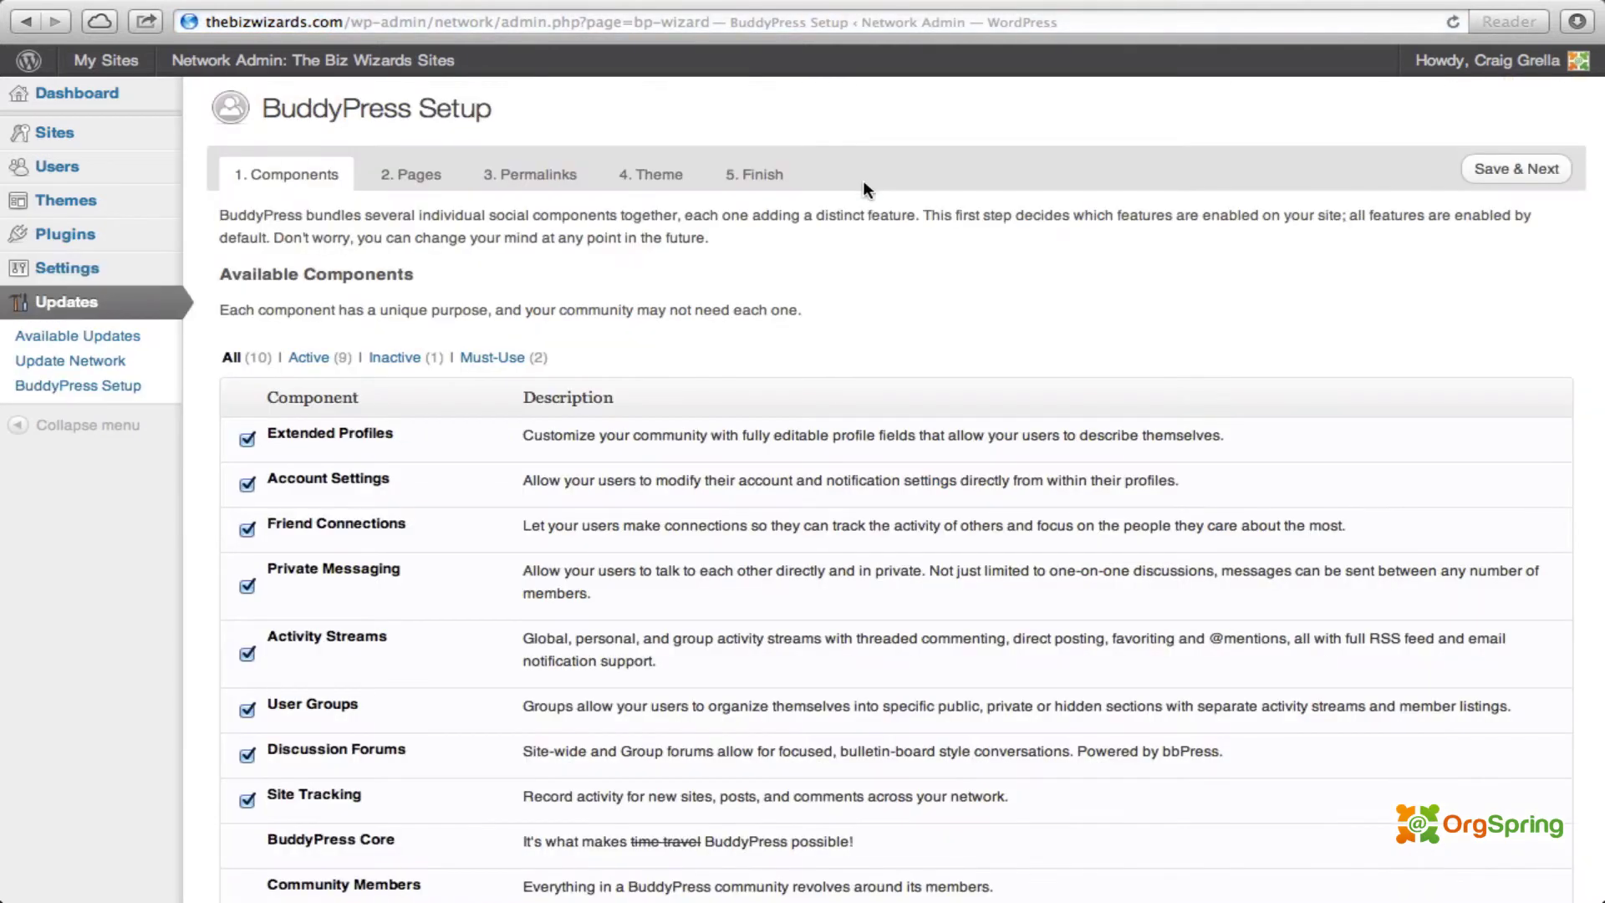
scroll(824, 270, down, 1)
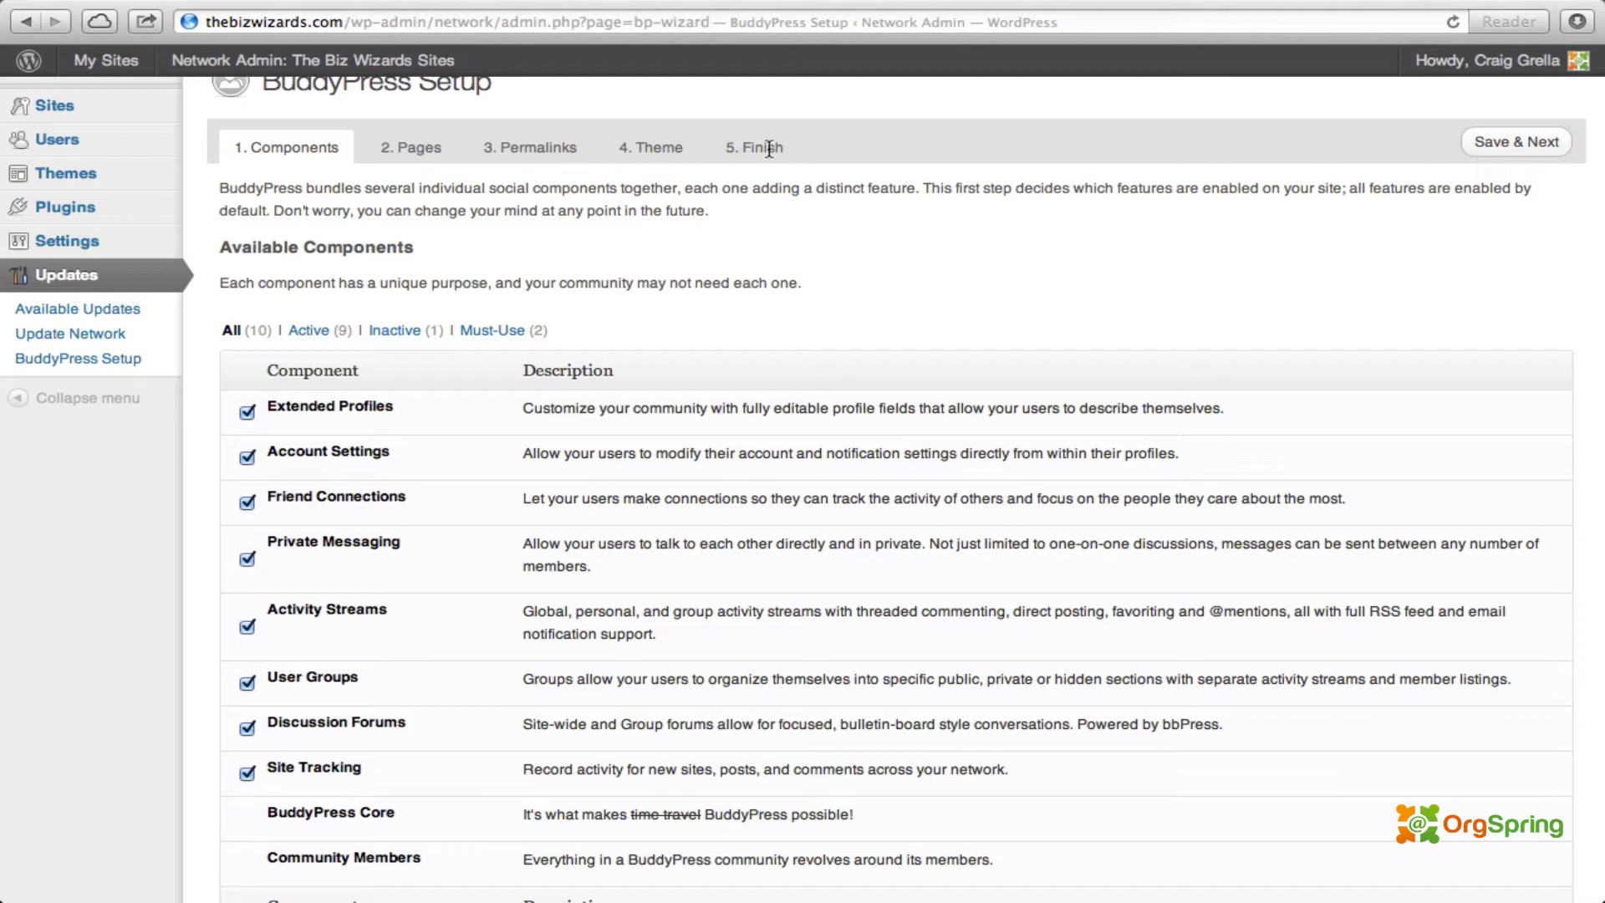
scroll(753, 194, down, 1)
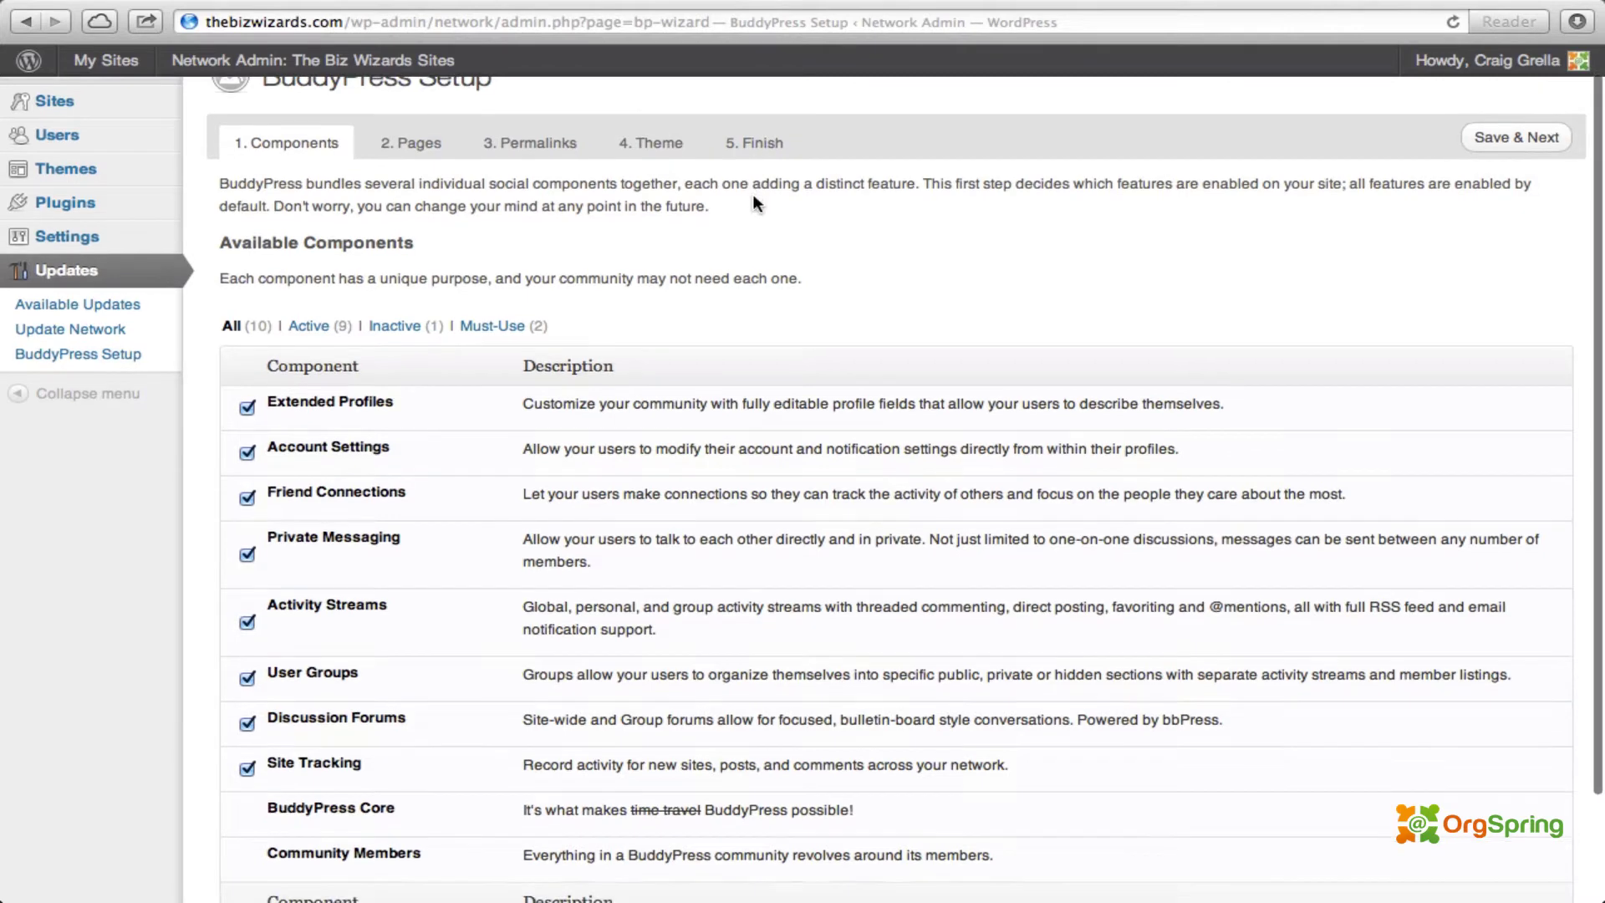
scroll(752, 194, down, 3)
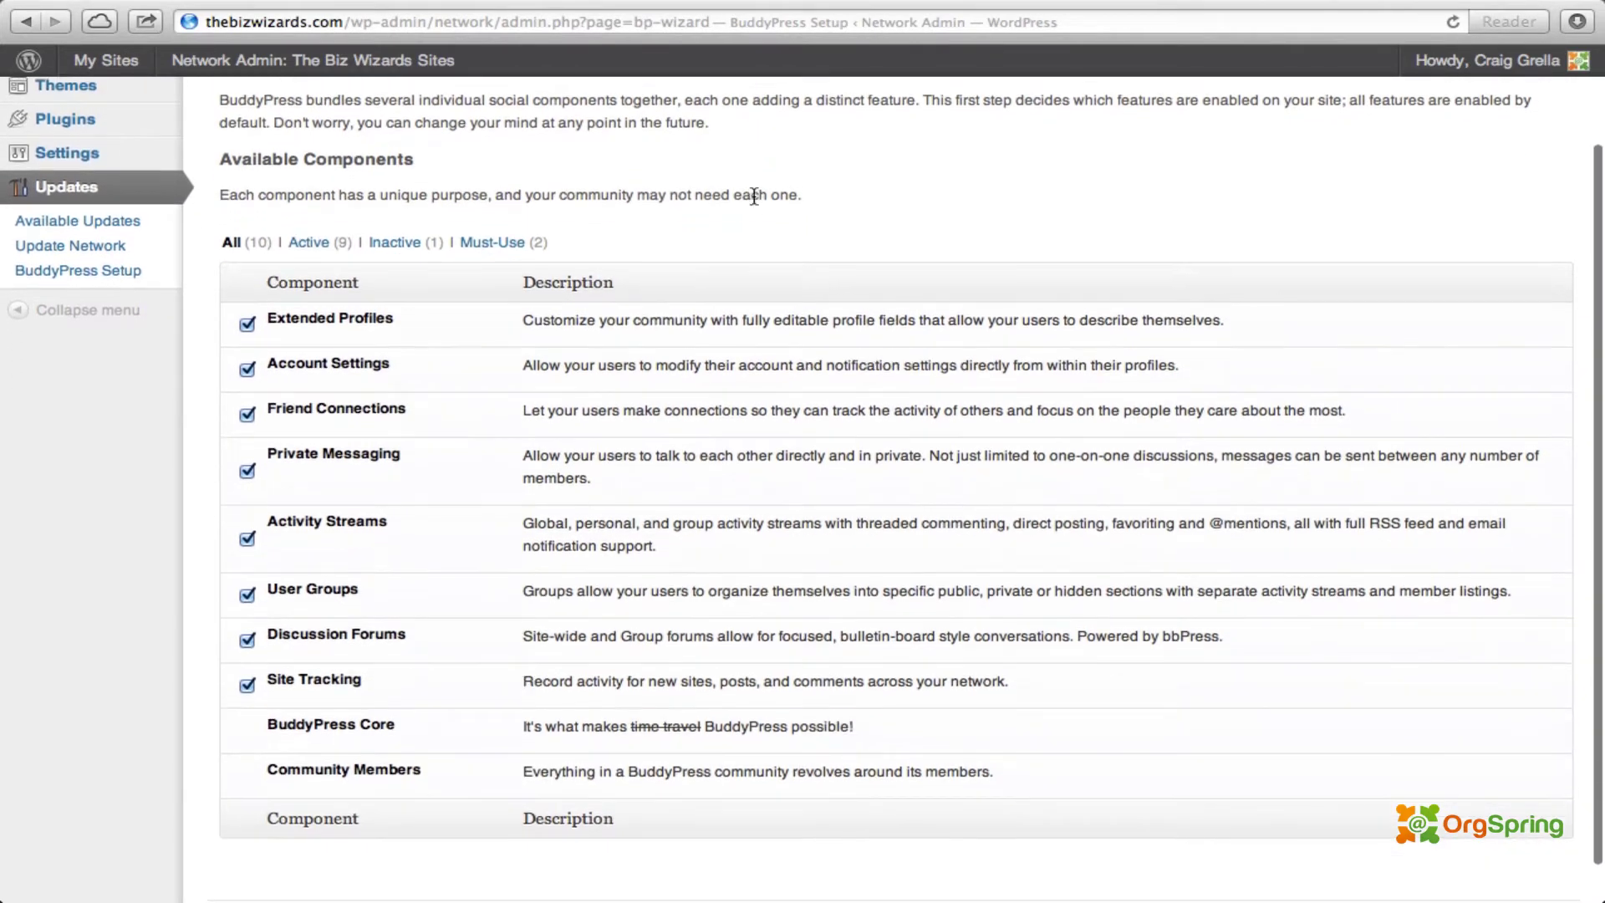
scroll(754, 196, down, 1)
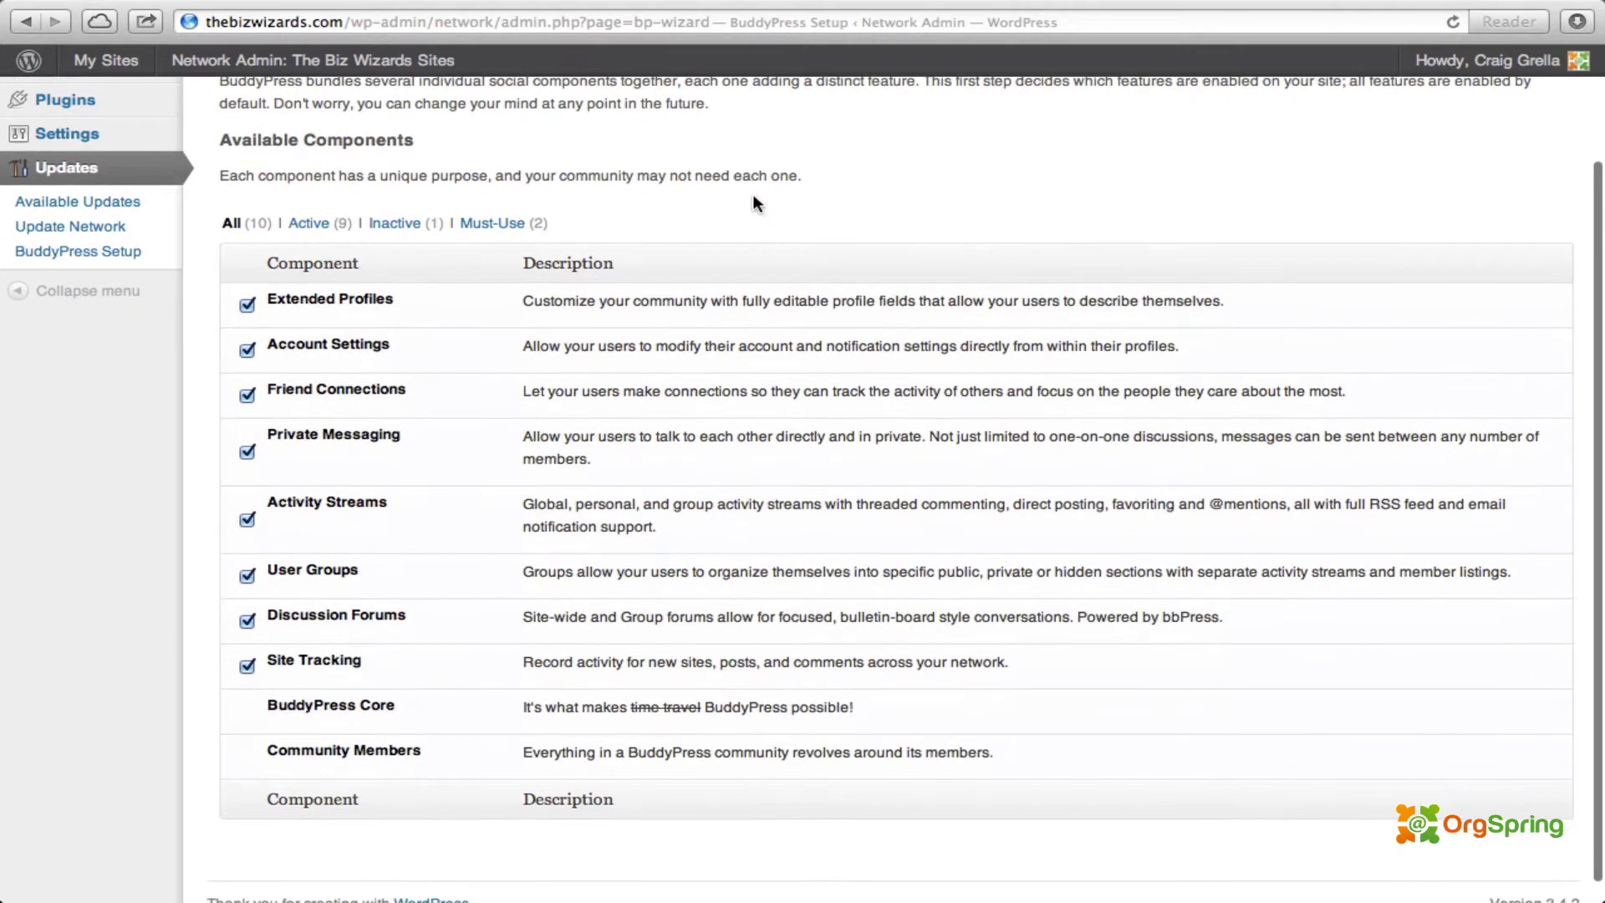
scroll(753, 201, down, 1)
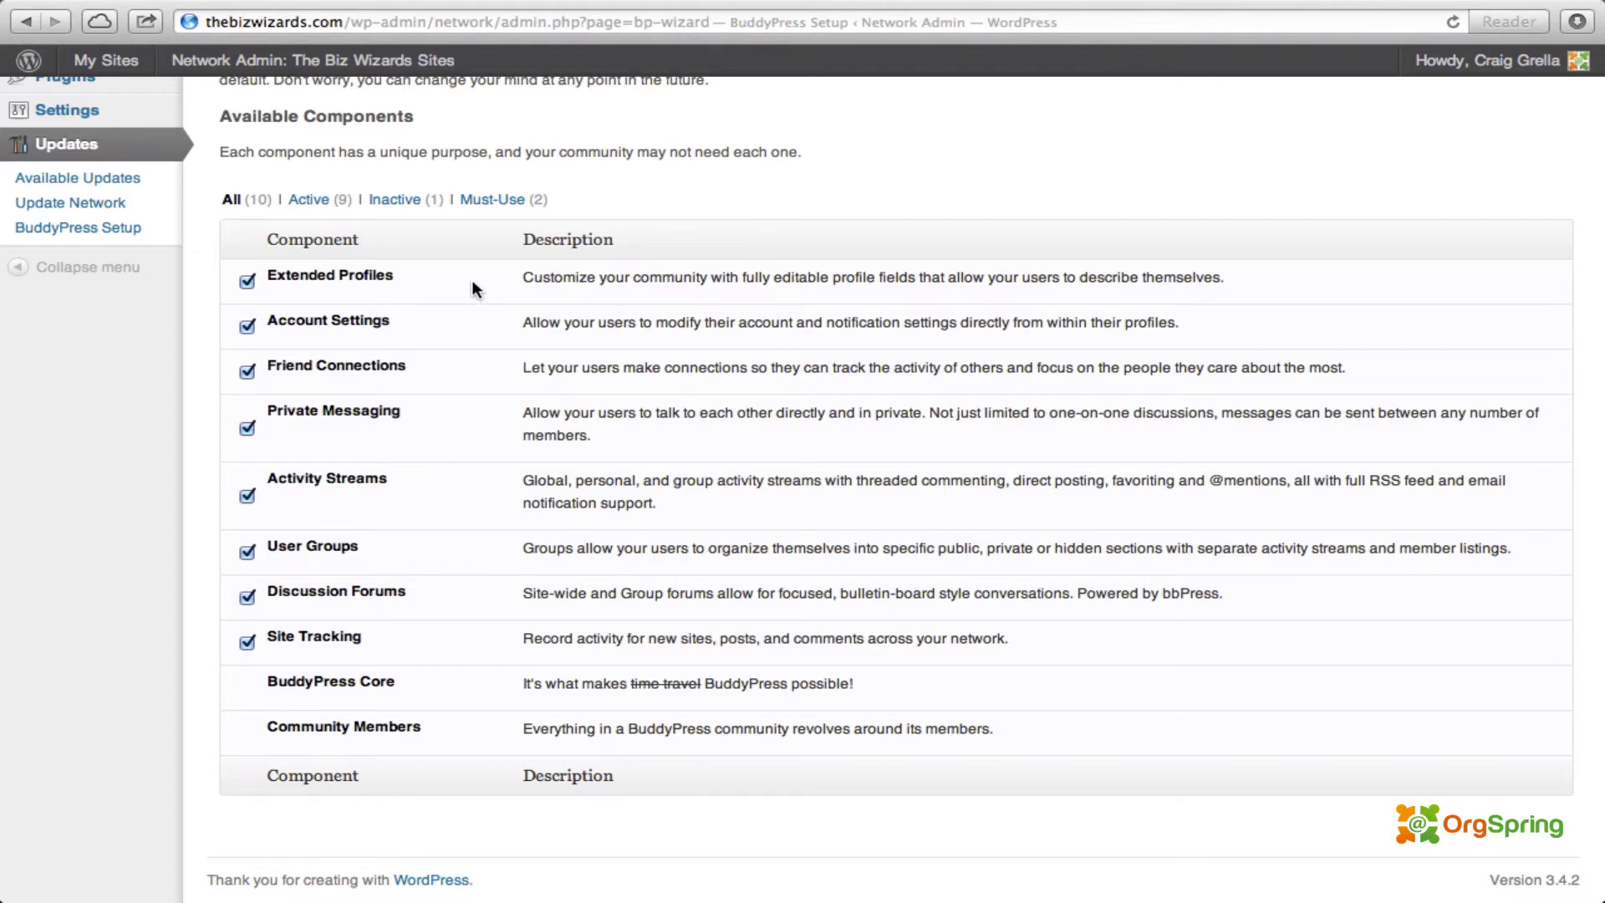
scroll(473, 289, up, 3)
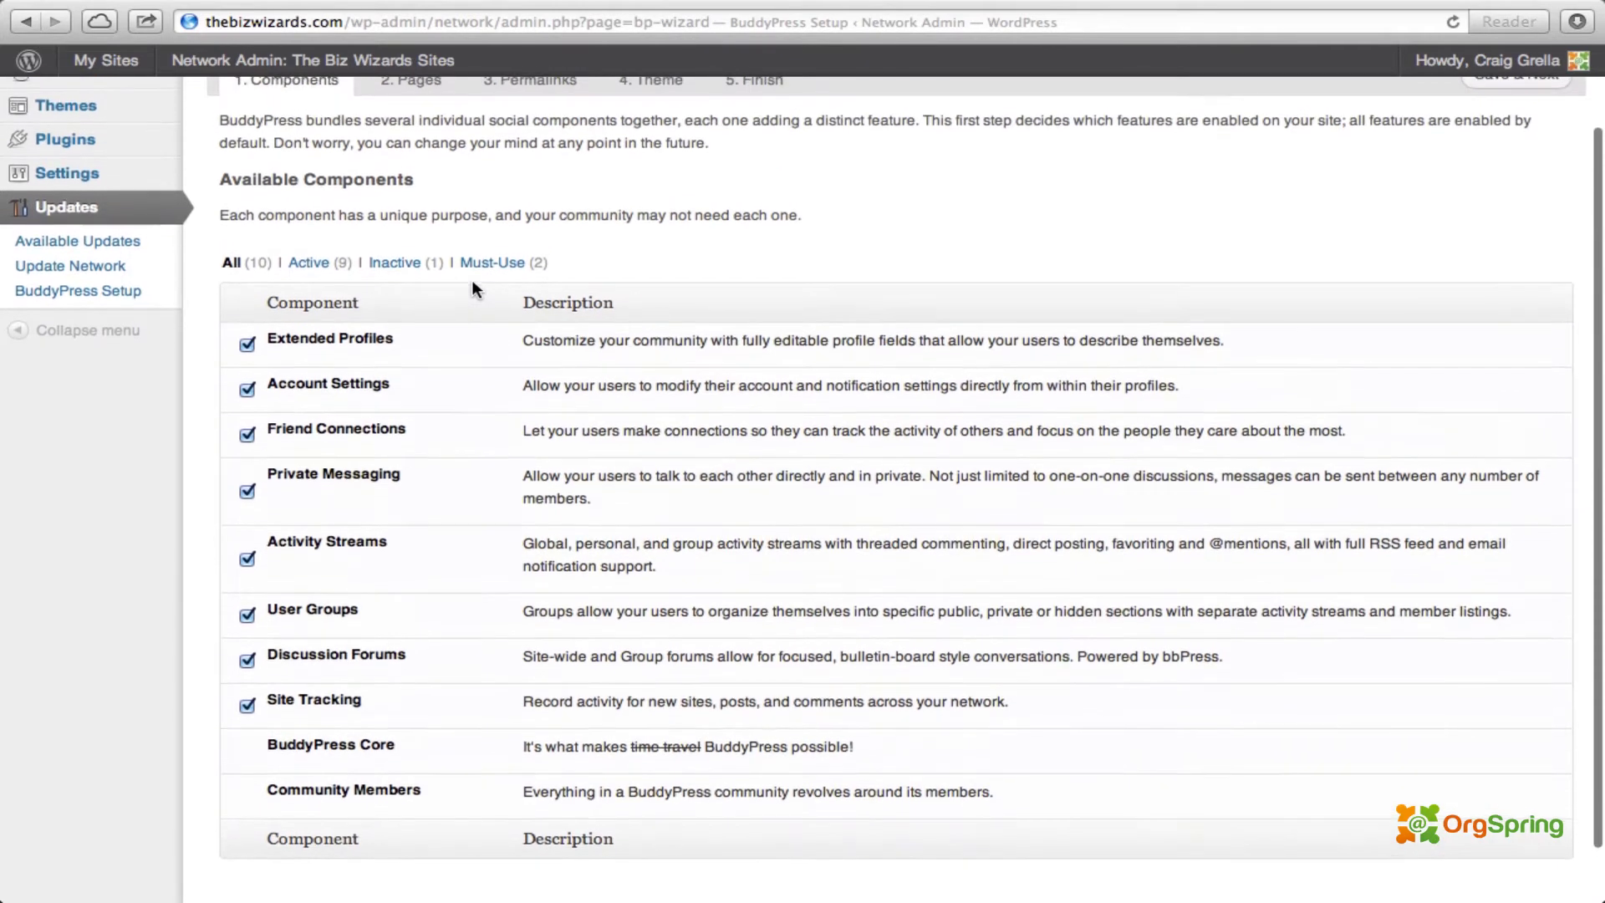
scroll(472, 279, down, 3)
scroll(476, 186, up, 5)
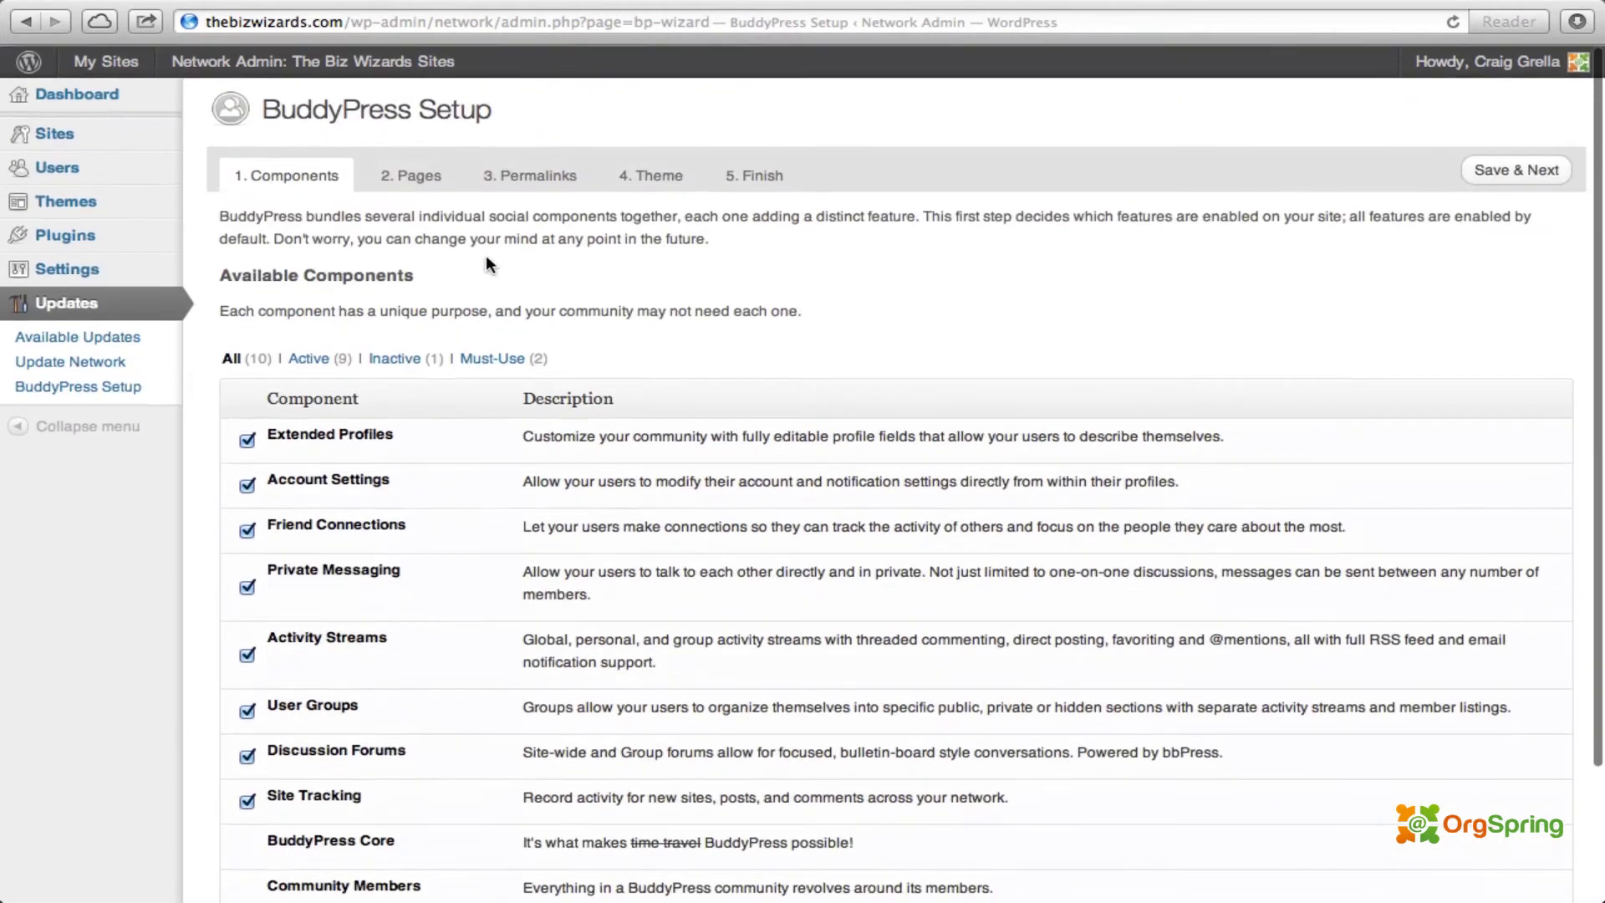
Step: Keep all components enabled and review the auto-created Members through Register pages
click(1518, 170)
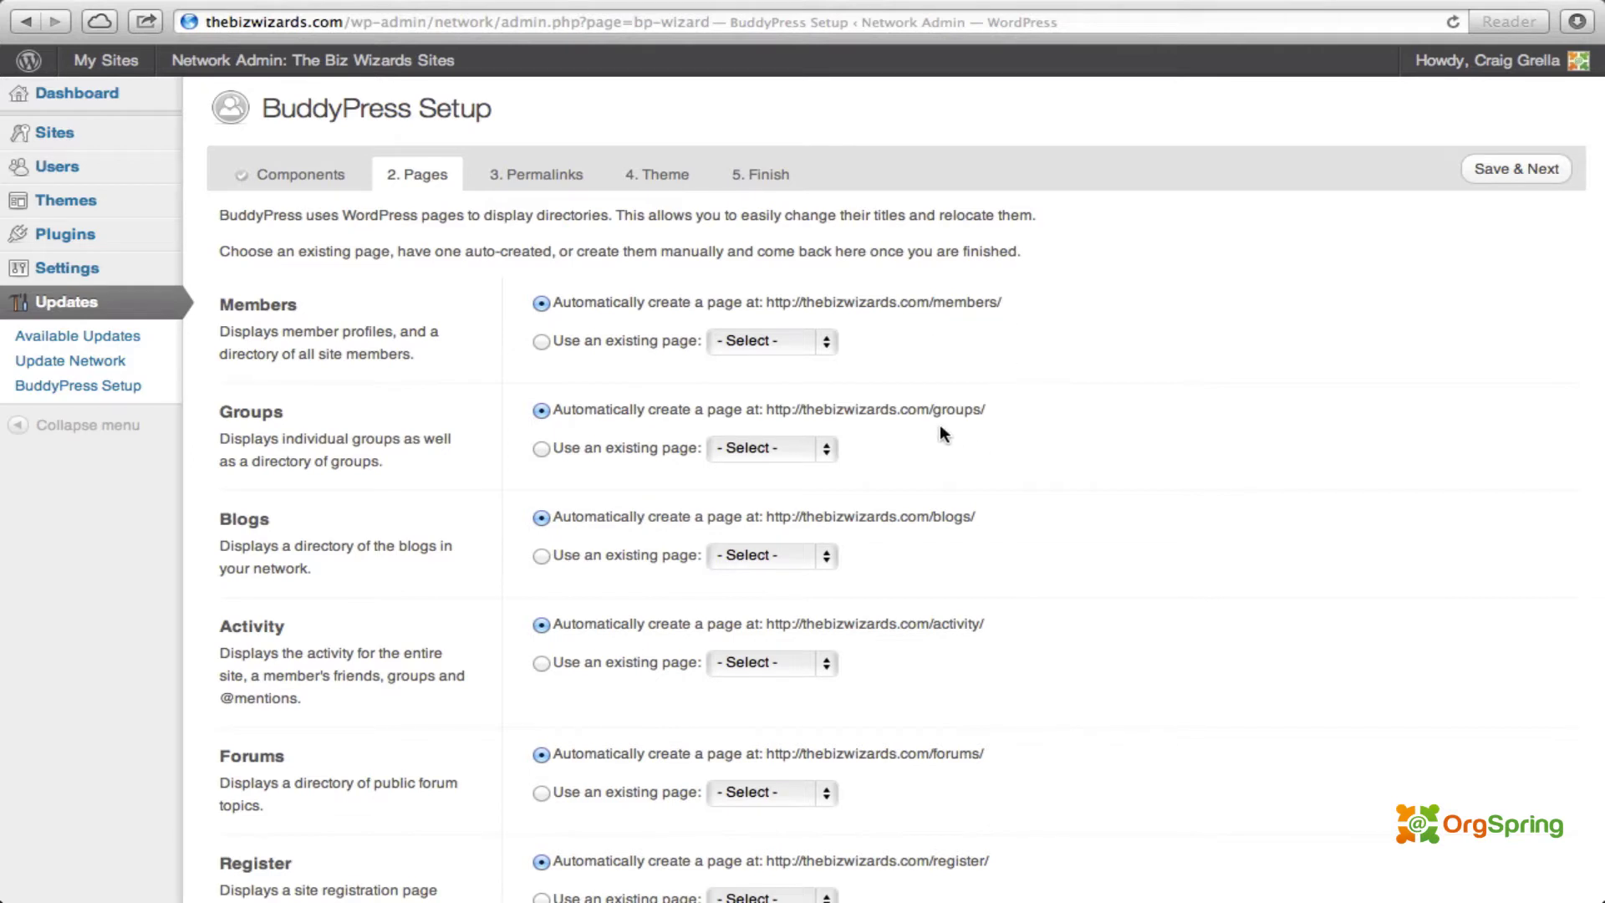
scroll(942, 518, down, 3)
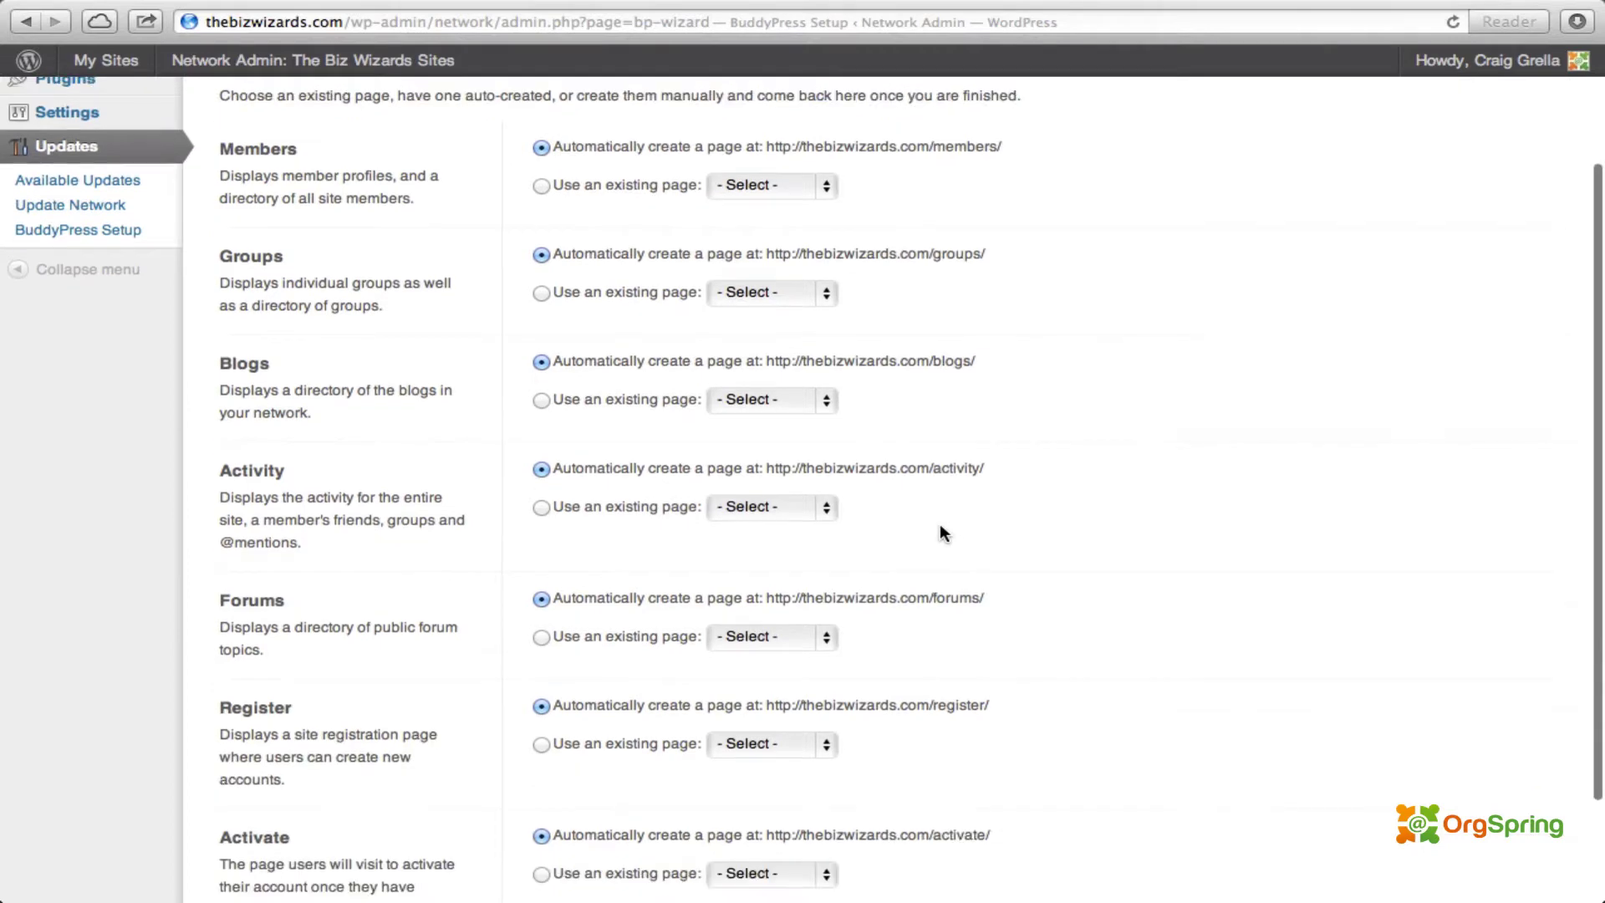
scroll(940, 528, down, 2)
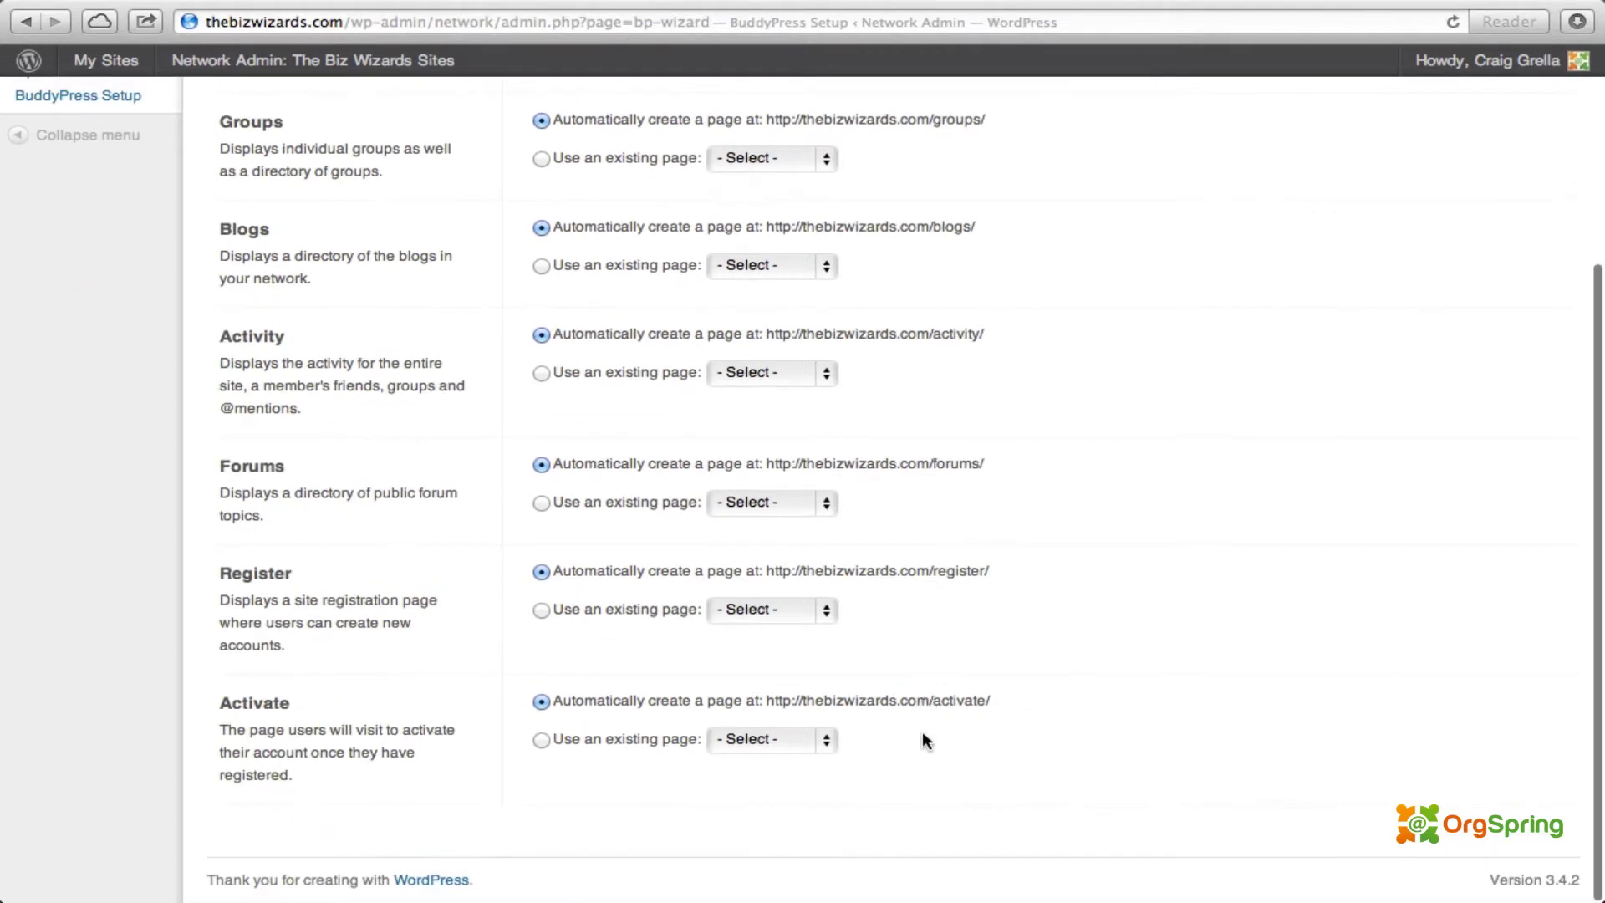
scroll(1052, 390, up, 5)
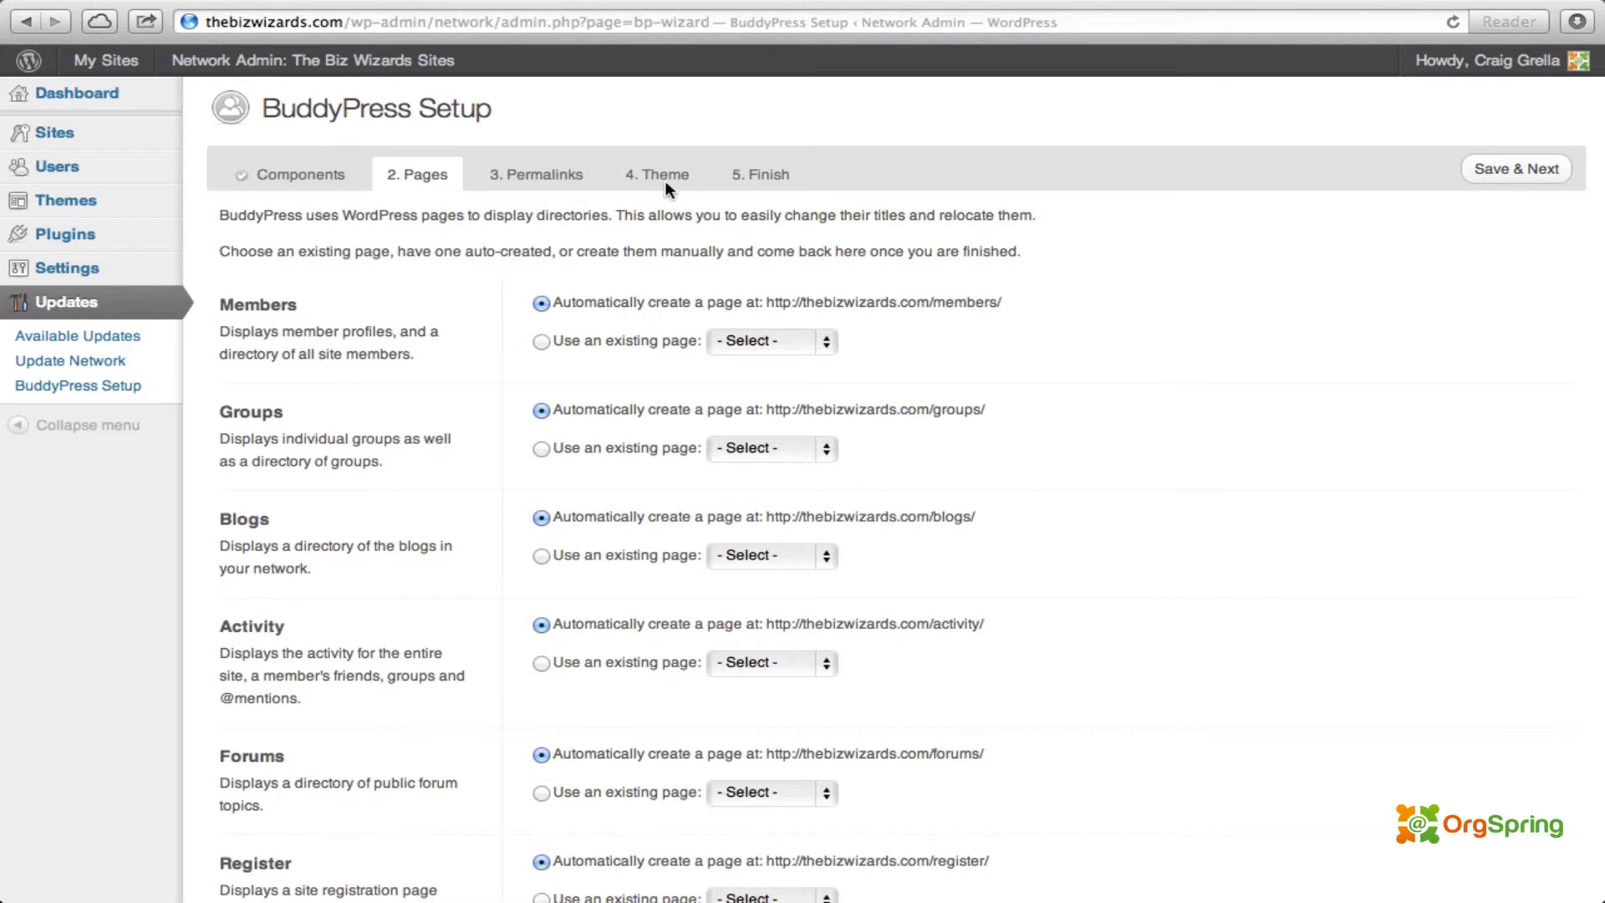
Step: Accept the auto-created pages and open the site's permalink settings in a new tab
click(1524, 170)
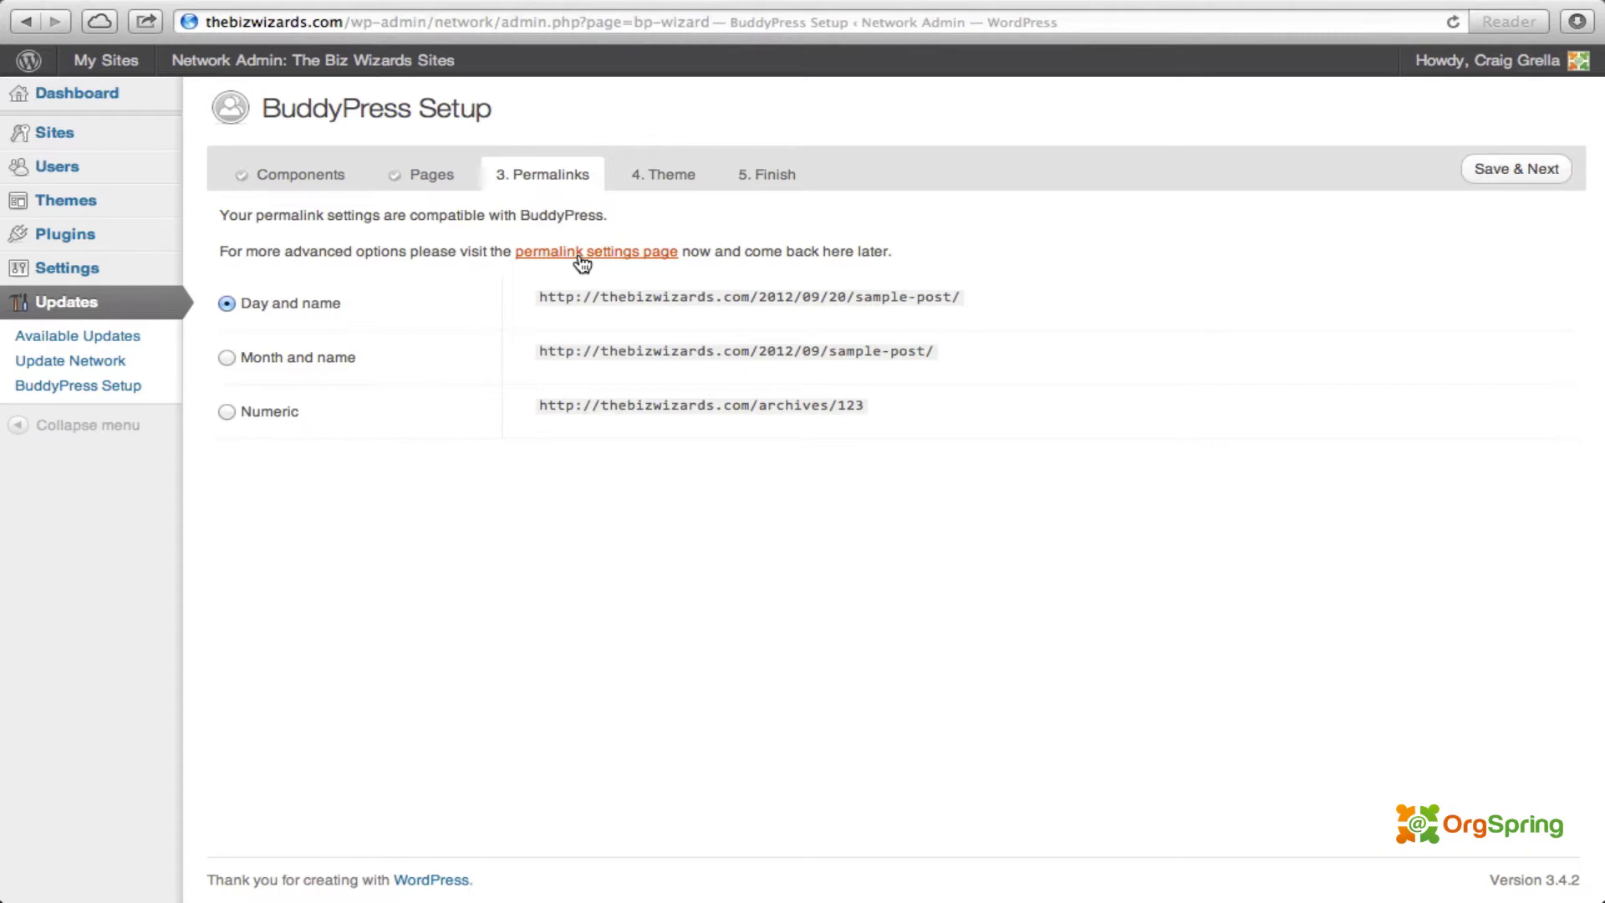
super+click(583, 259)
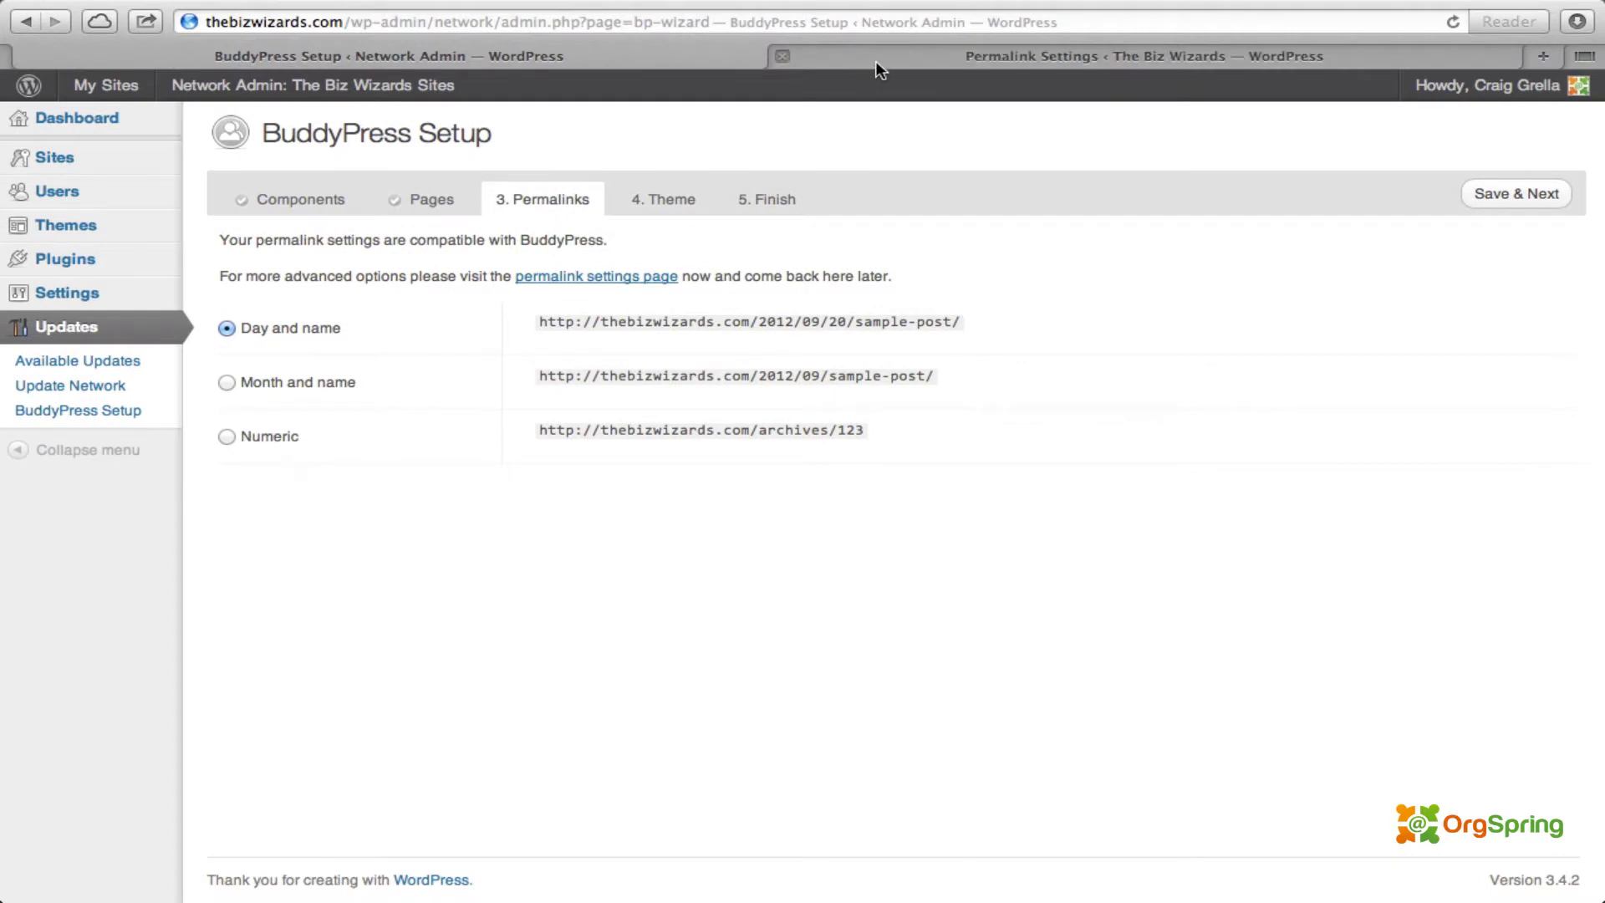
Step: Set the site's permalink structure to Post name and save it
click(876, 61)
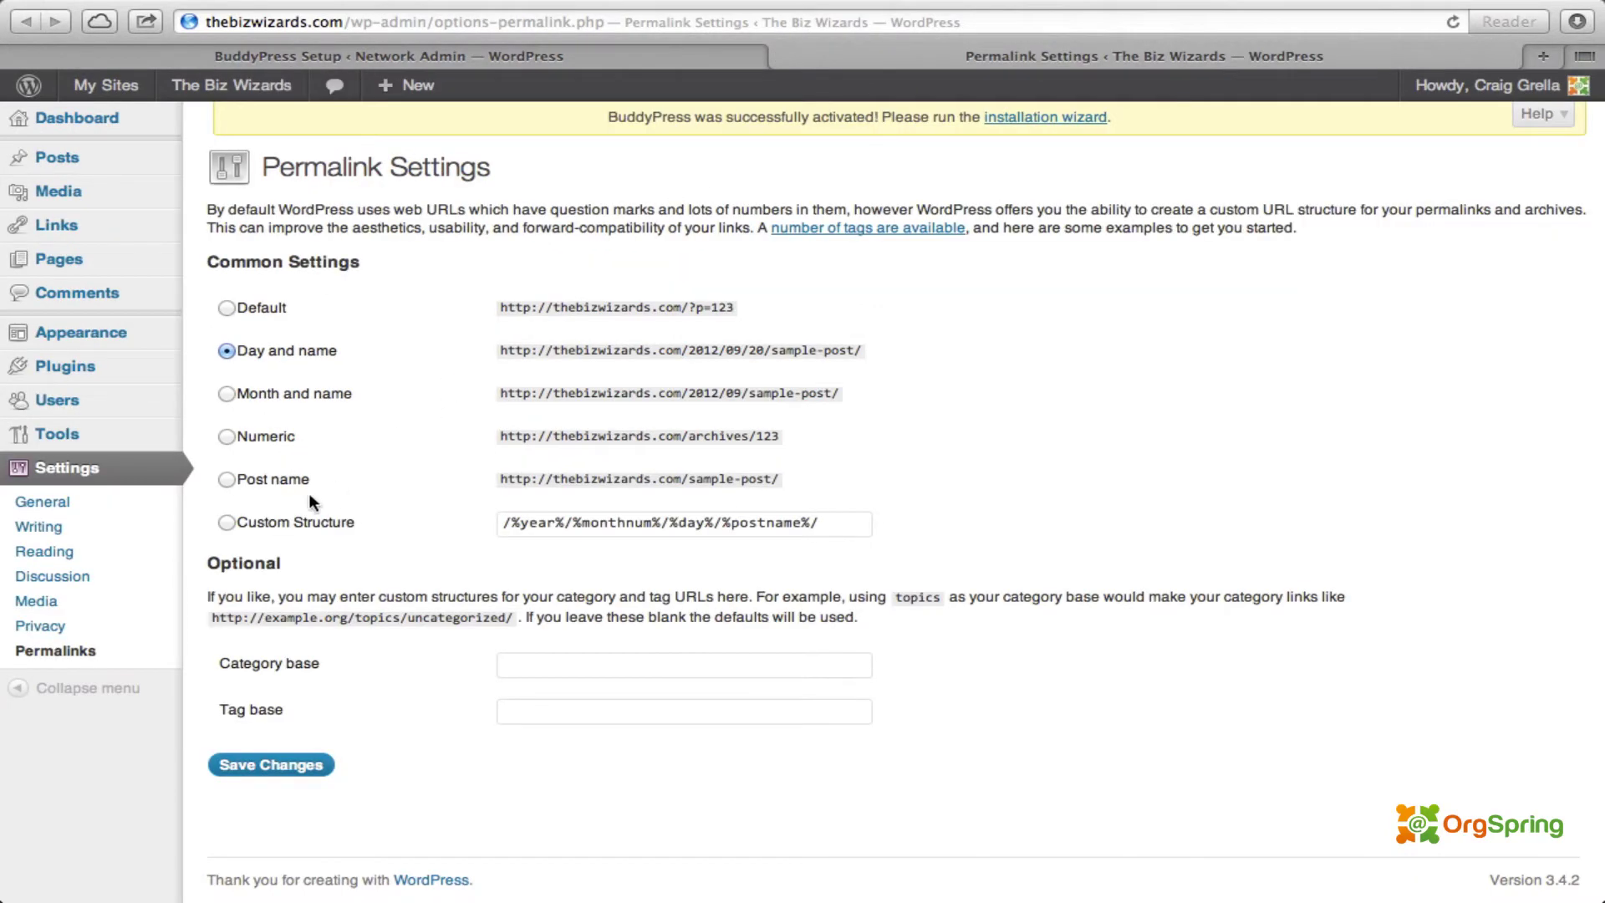
click(248, 486)
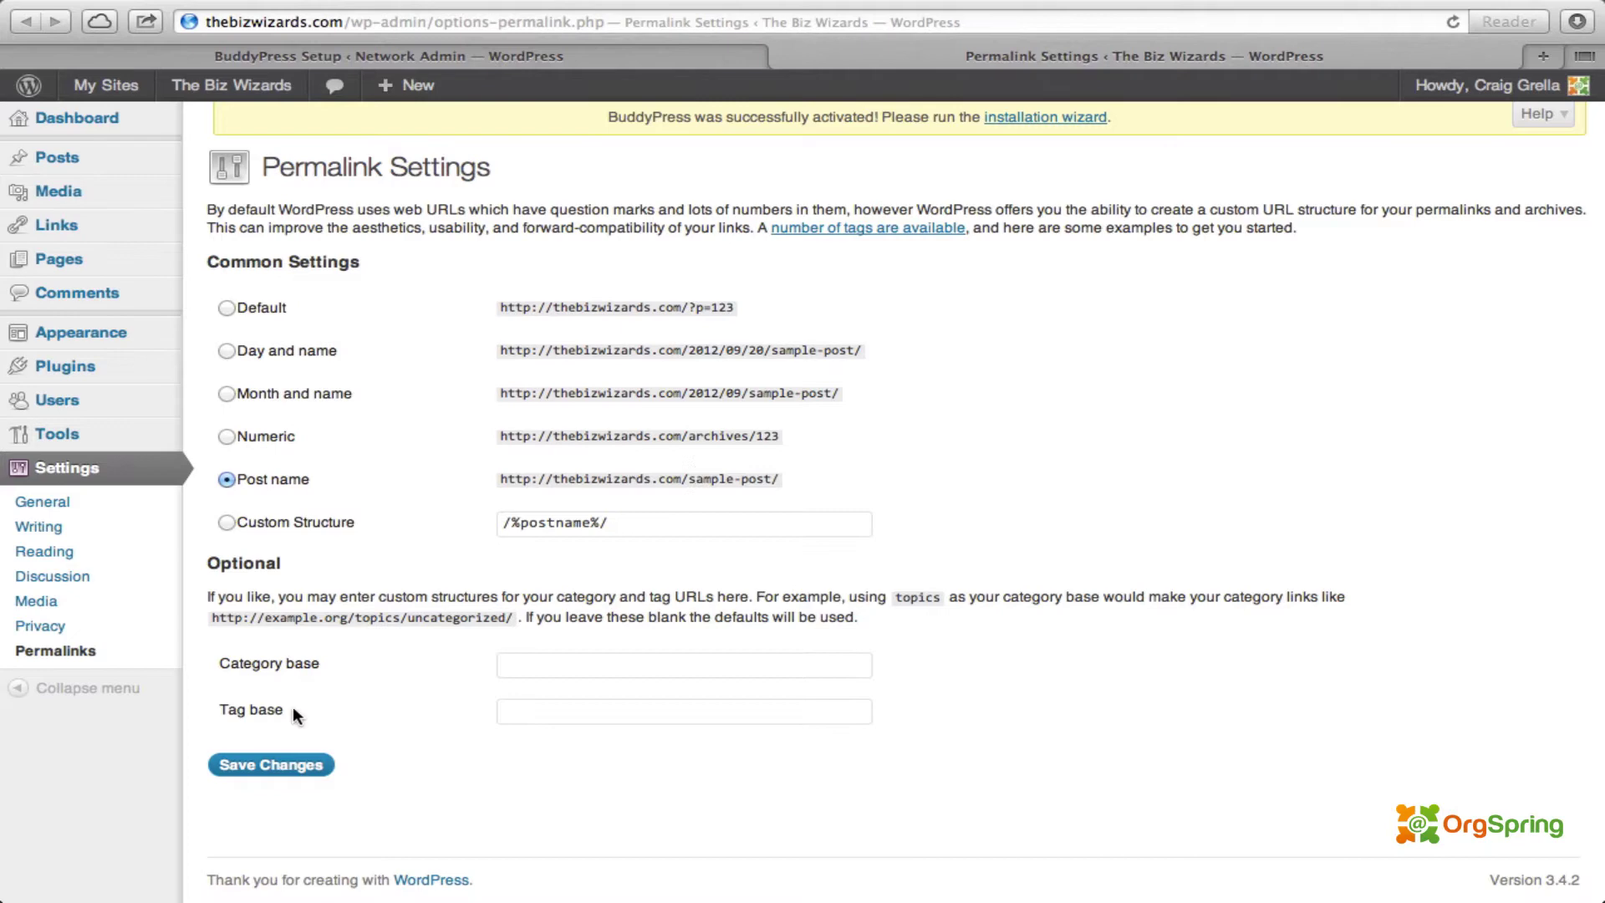
click(277, 766)
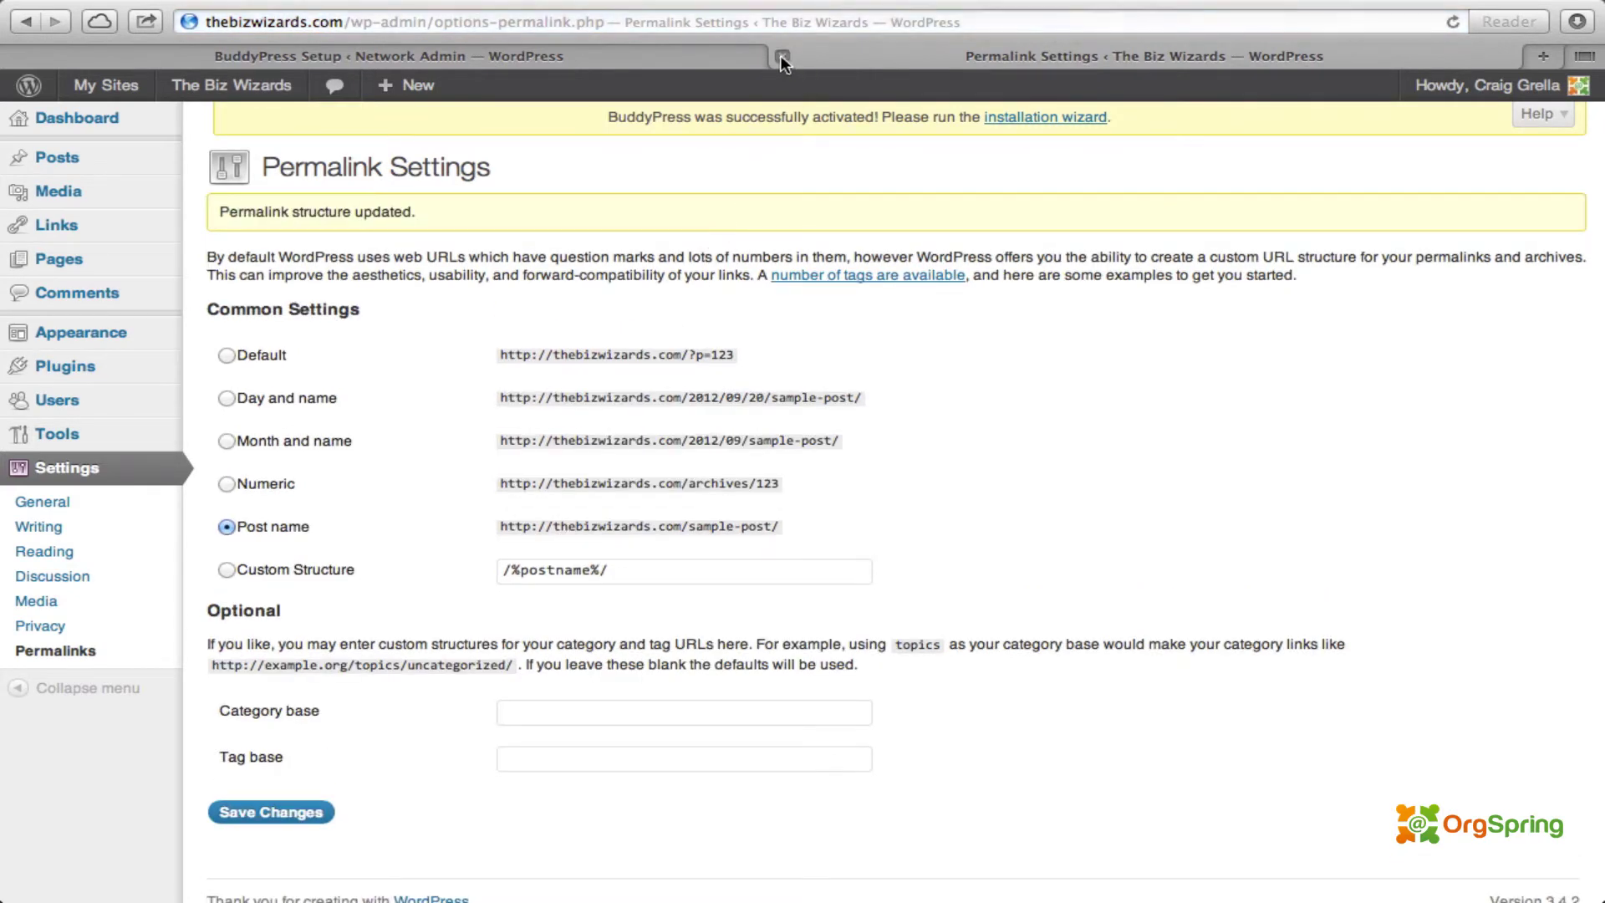
Step: Close the Permalink Settings tab and reload the BuddyPress Setup permalinks step
click(782, 57)
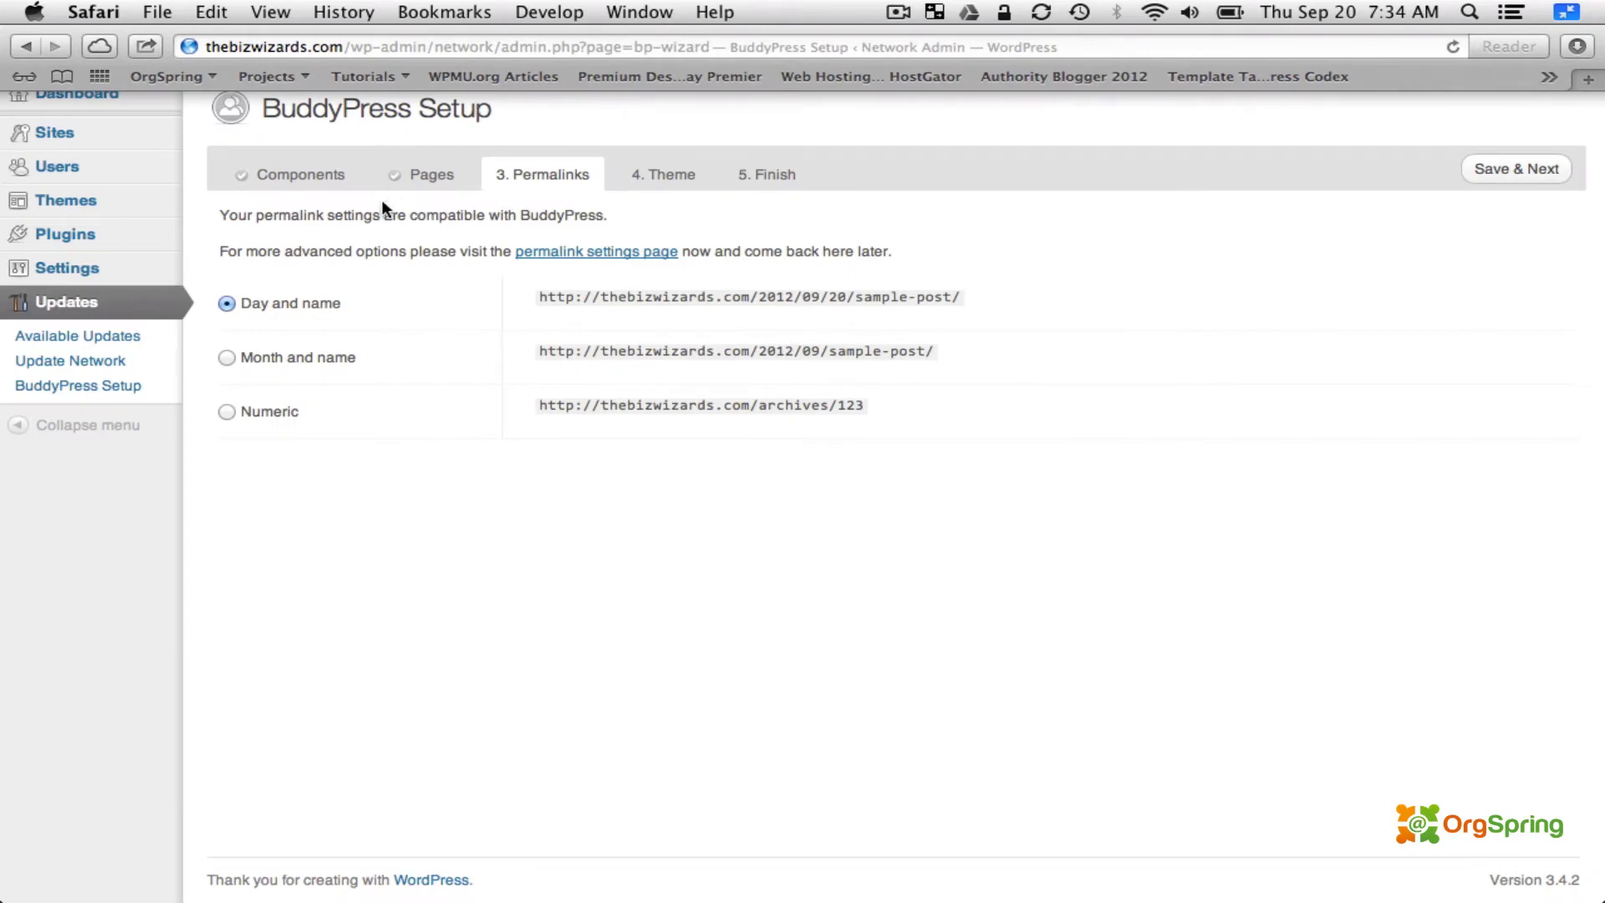
click(1455, 52)
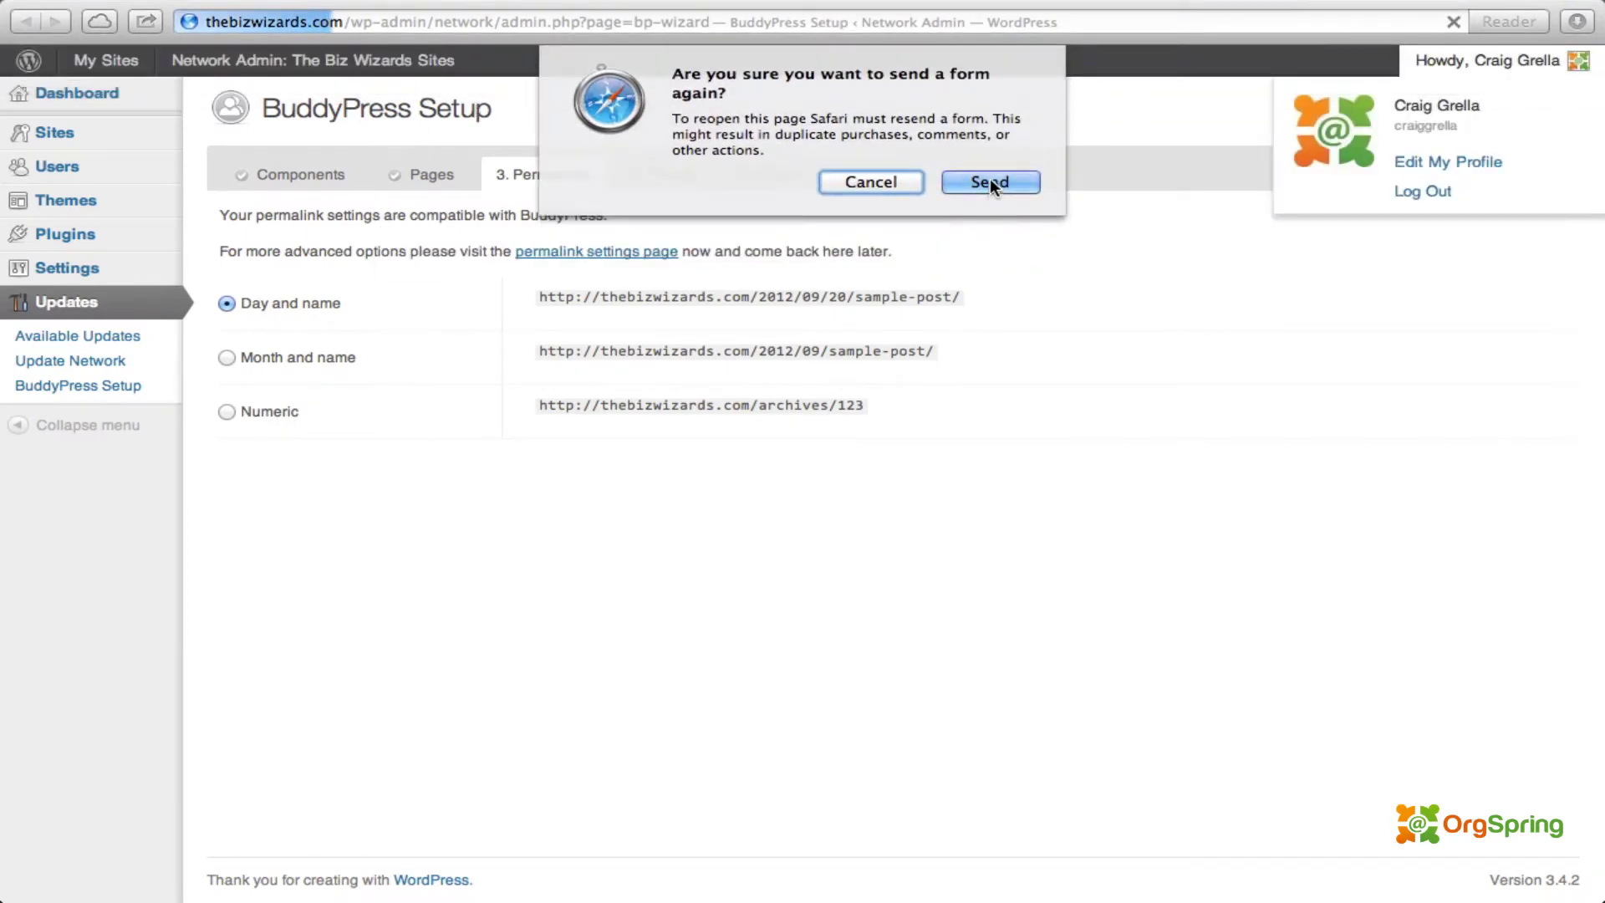
click(989, 183)
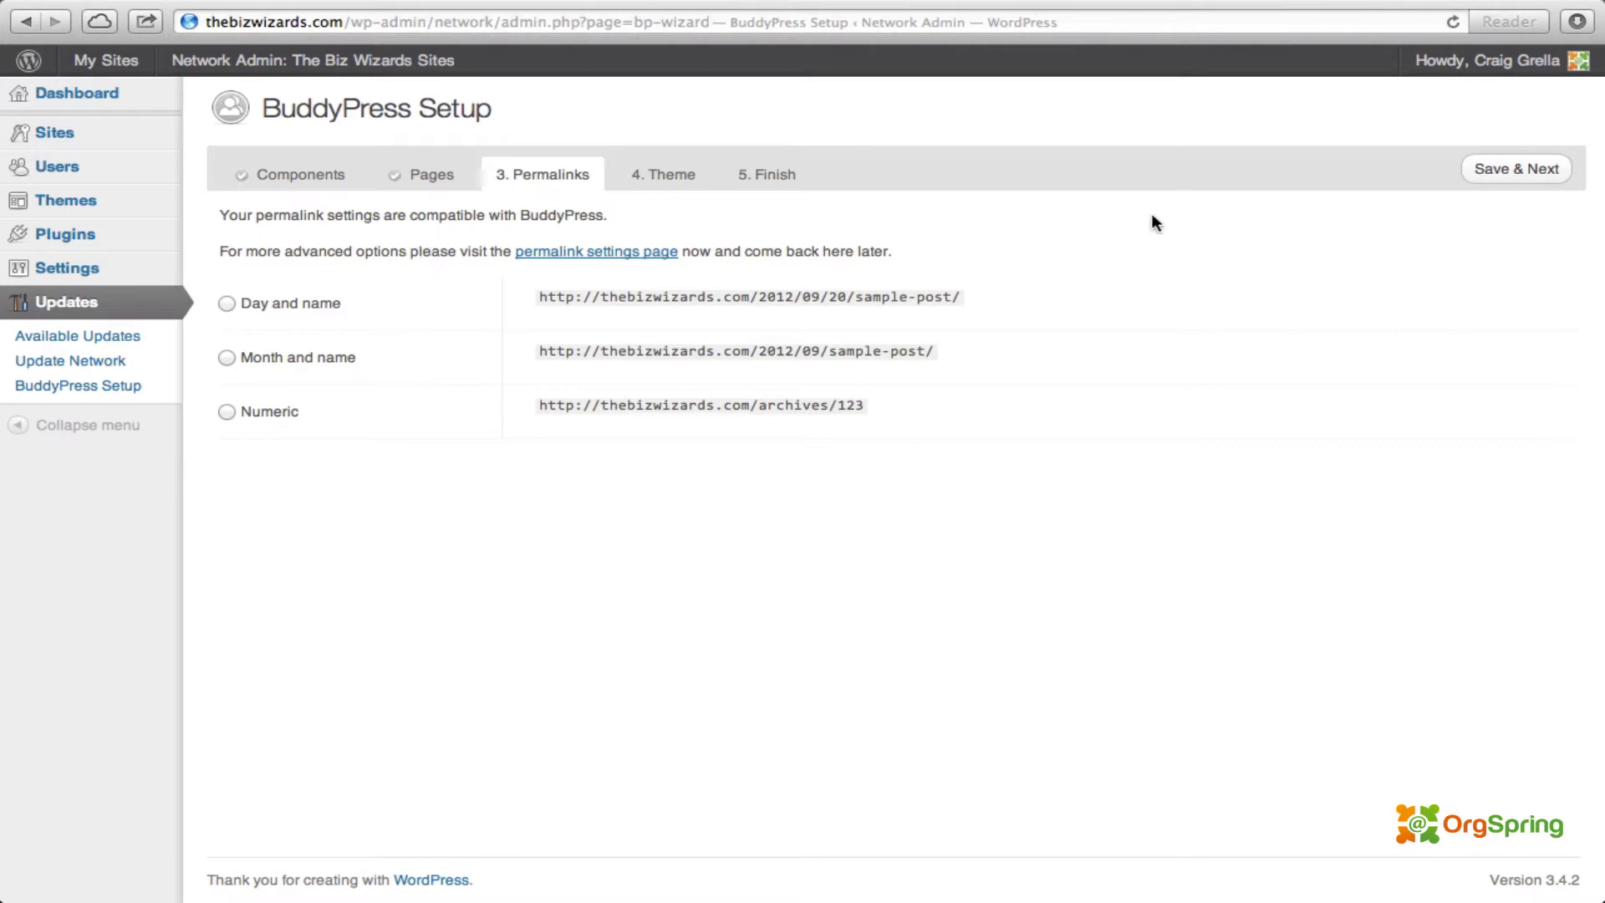
Step: Advance to the Theme step and review its three options, including the default BuddyPress theme
click(1505, 176)
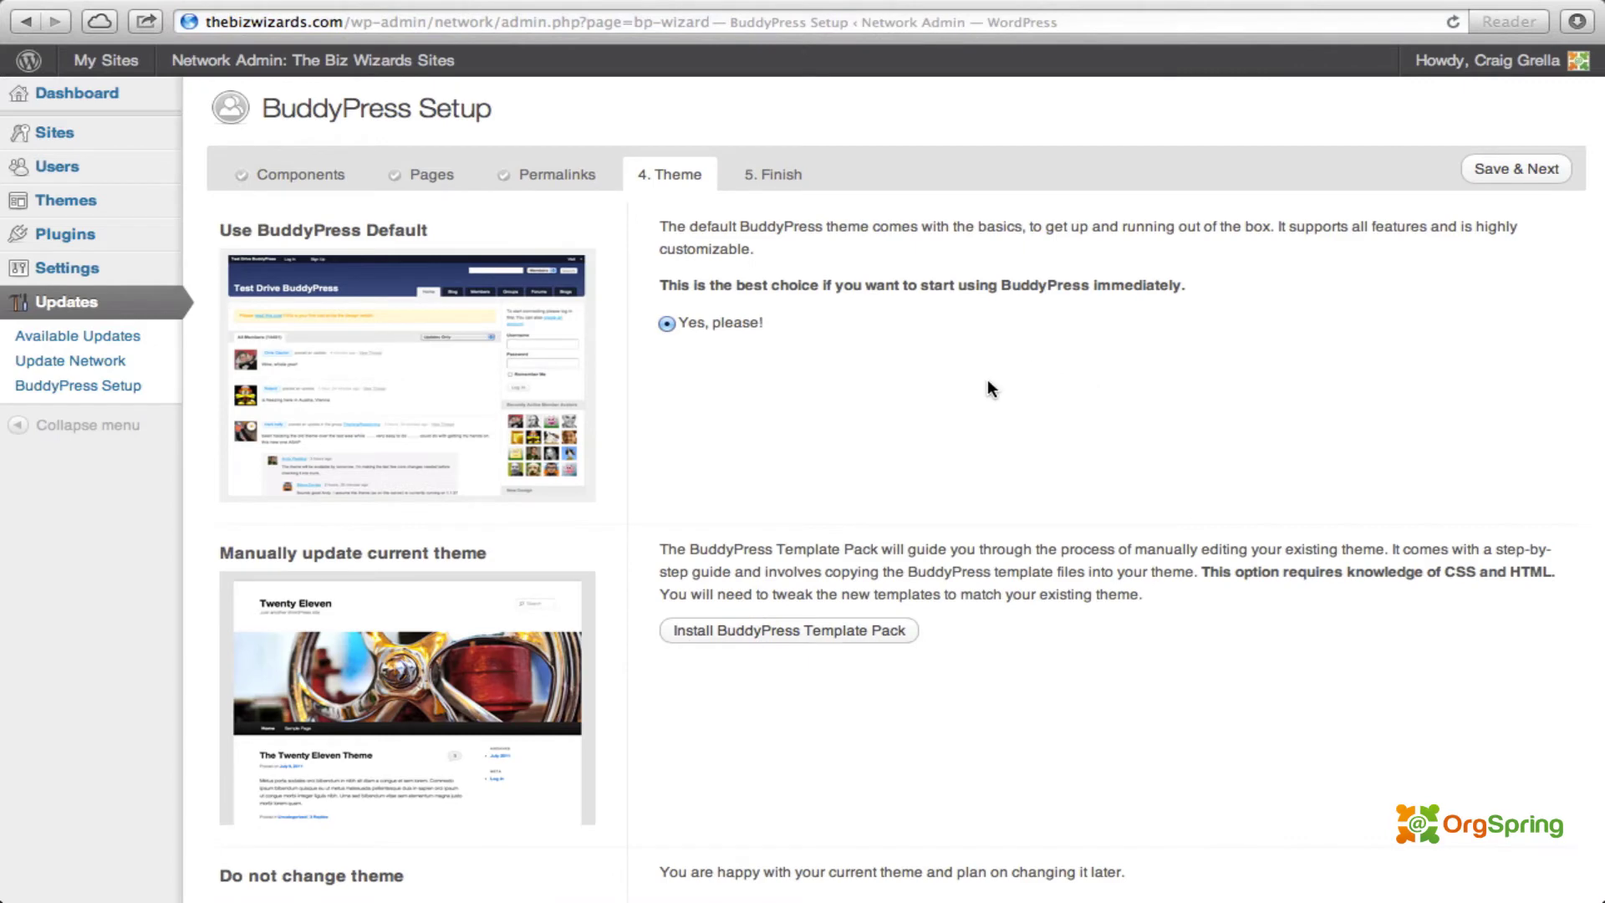
scroll(988, 387, down, 4)
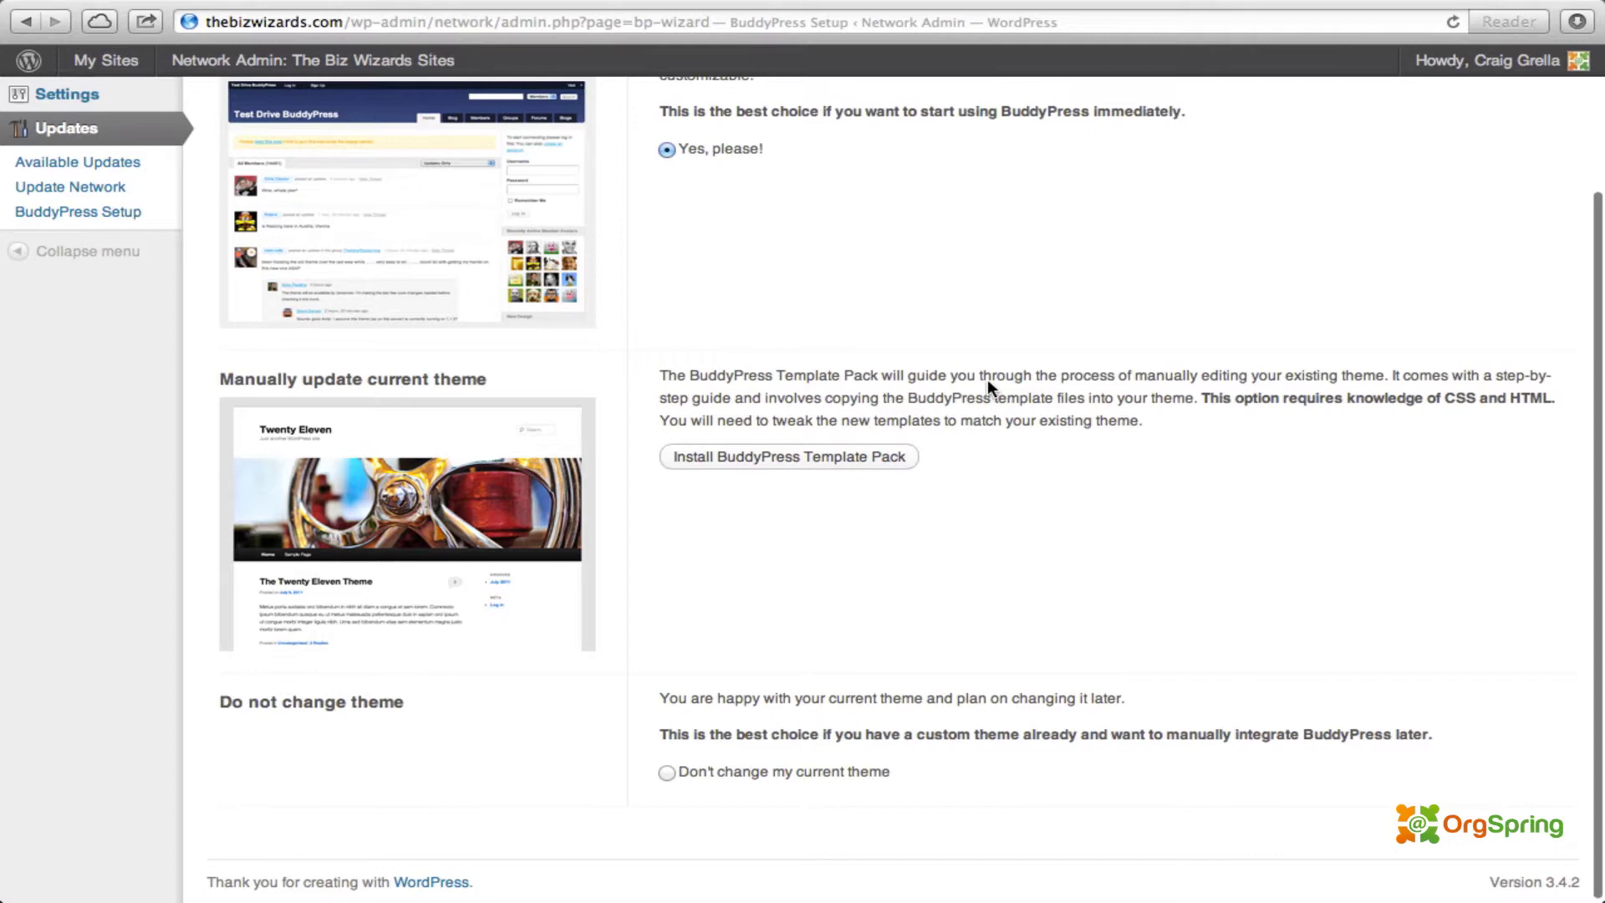
scroll(988, 385, up, 4)
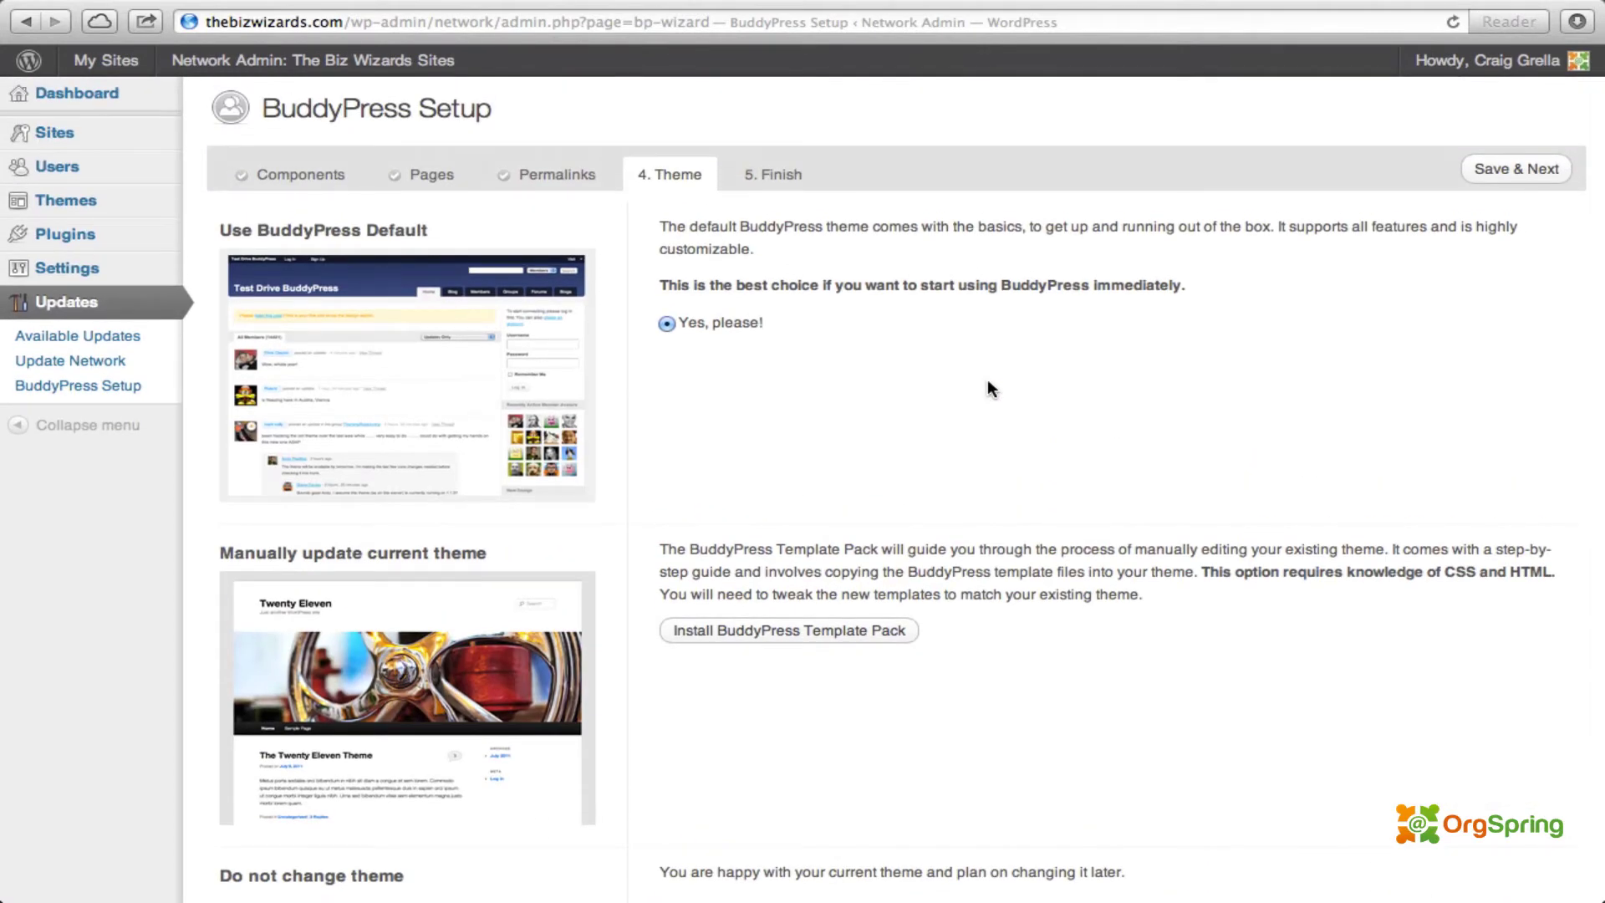
scroll(987, 388, up, 1)
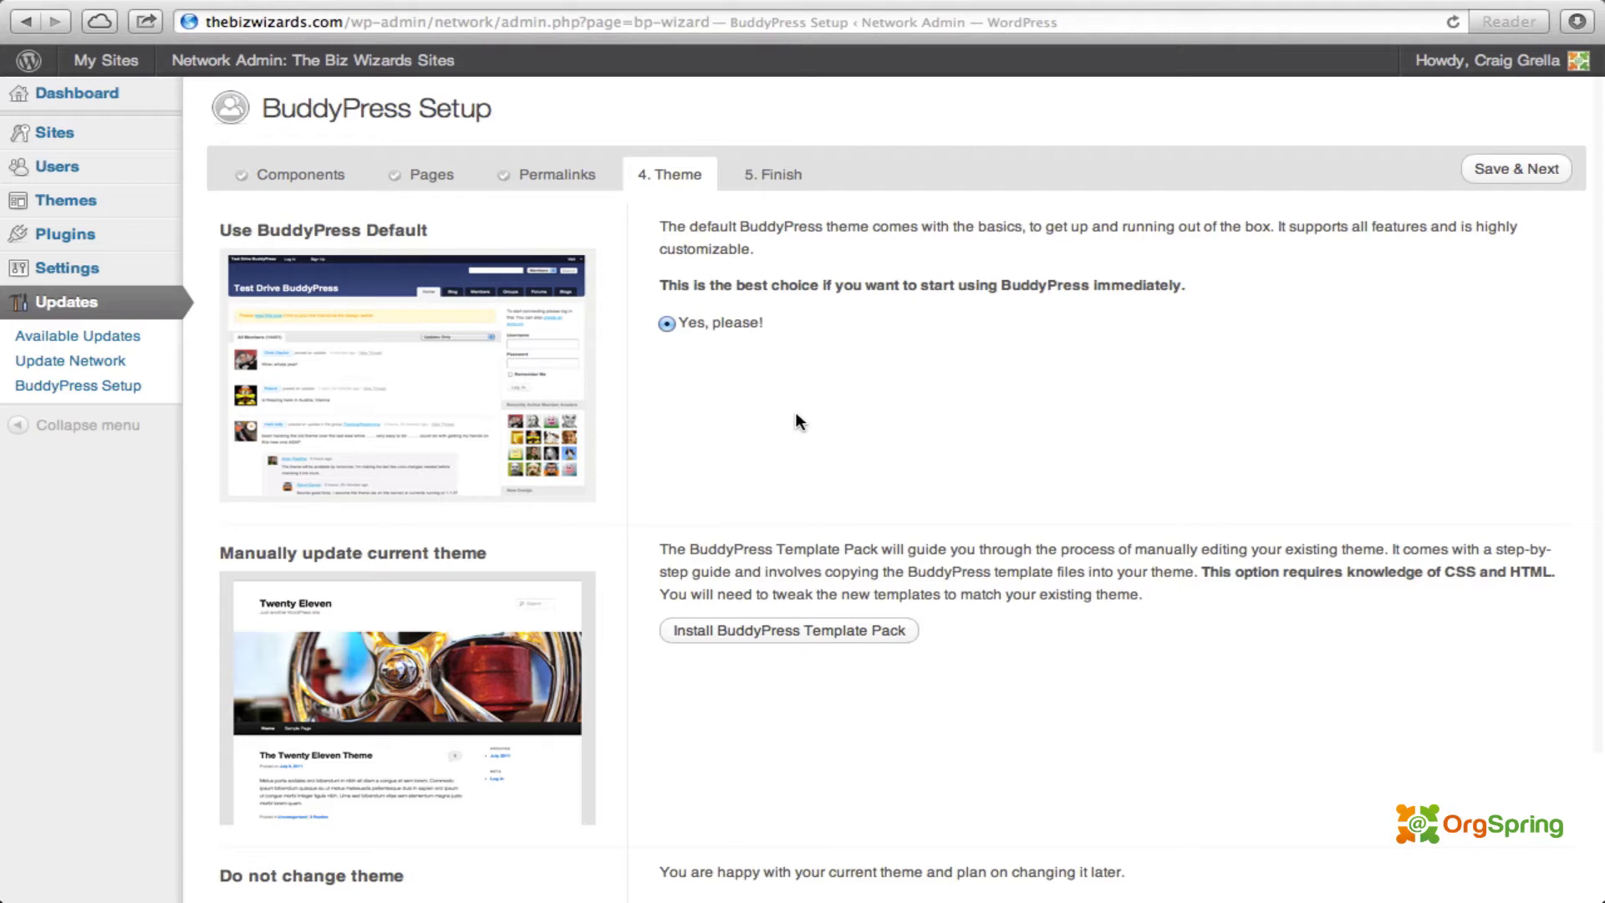
scroll(797, 414, down, 2)
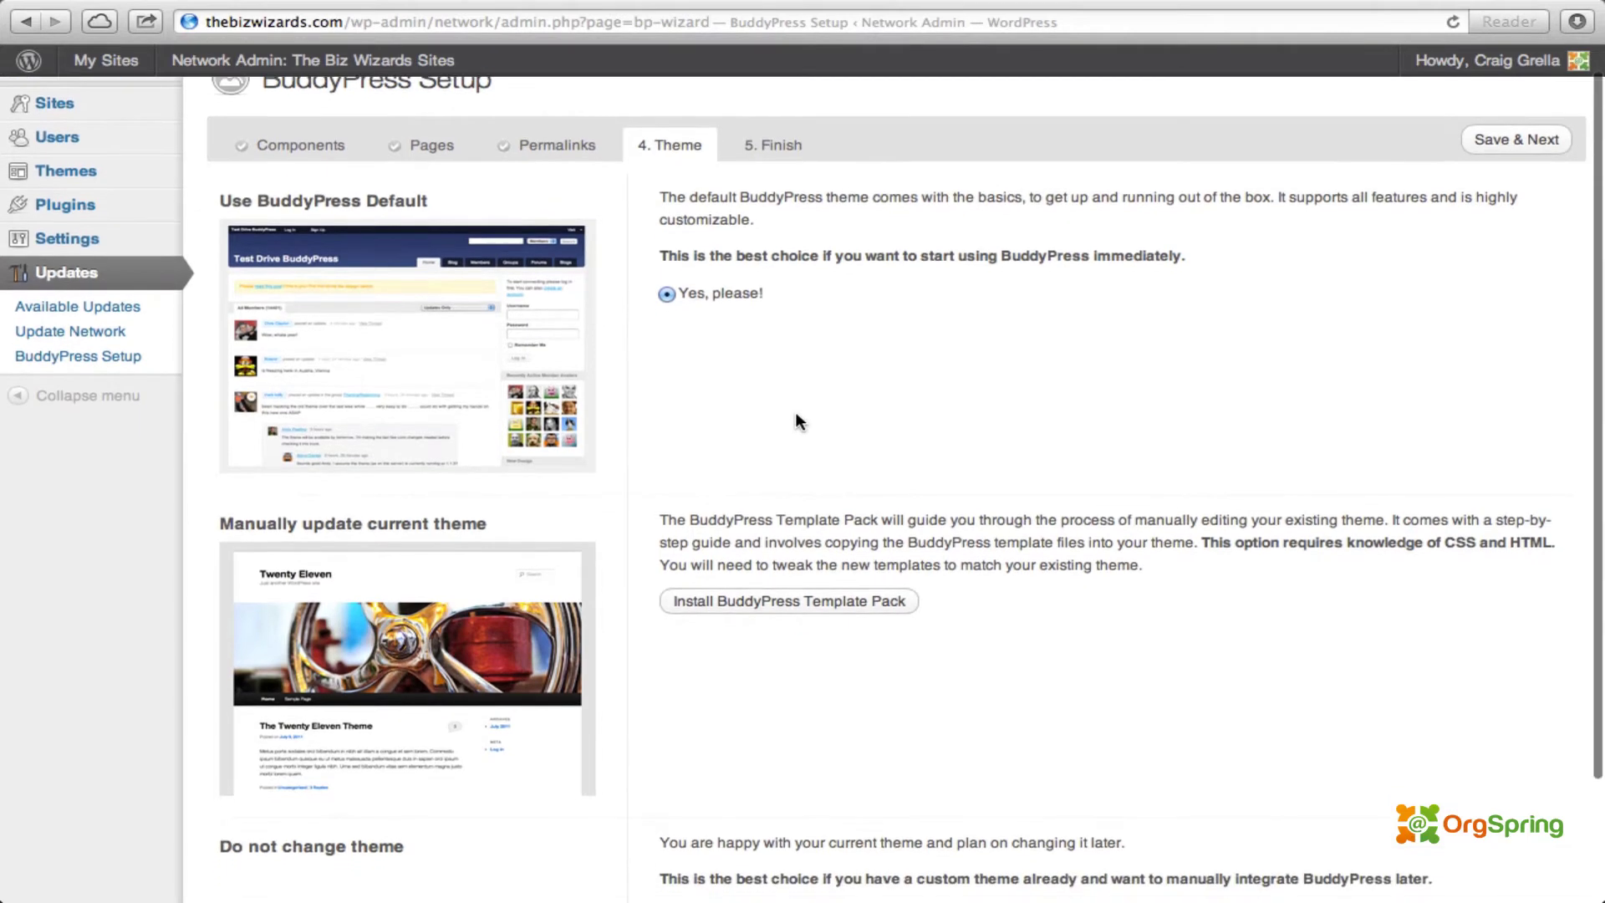
scroll(795, 411, down, 1)
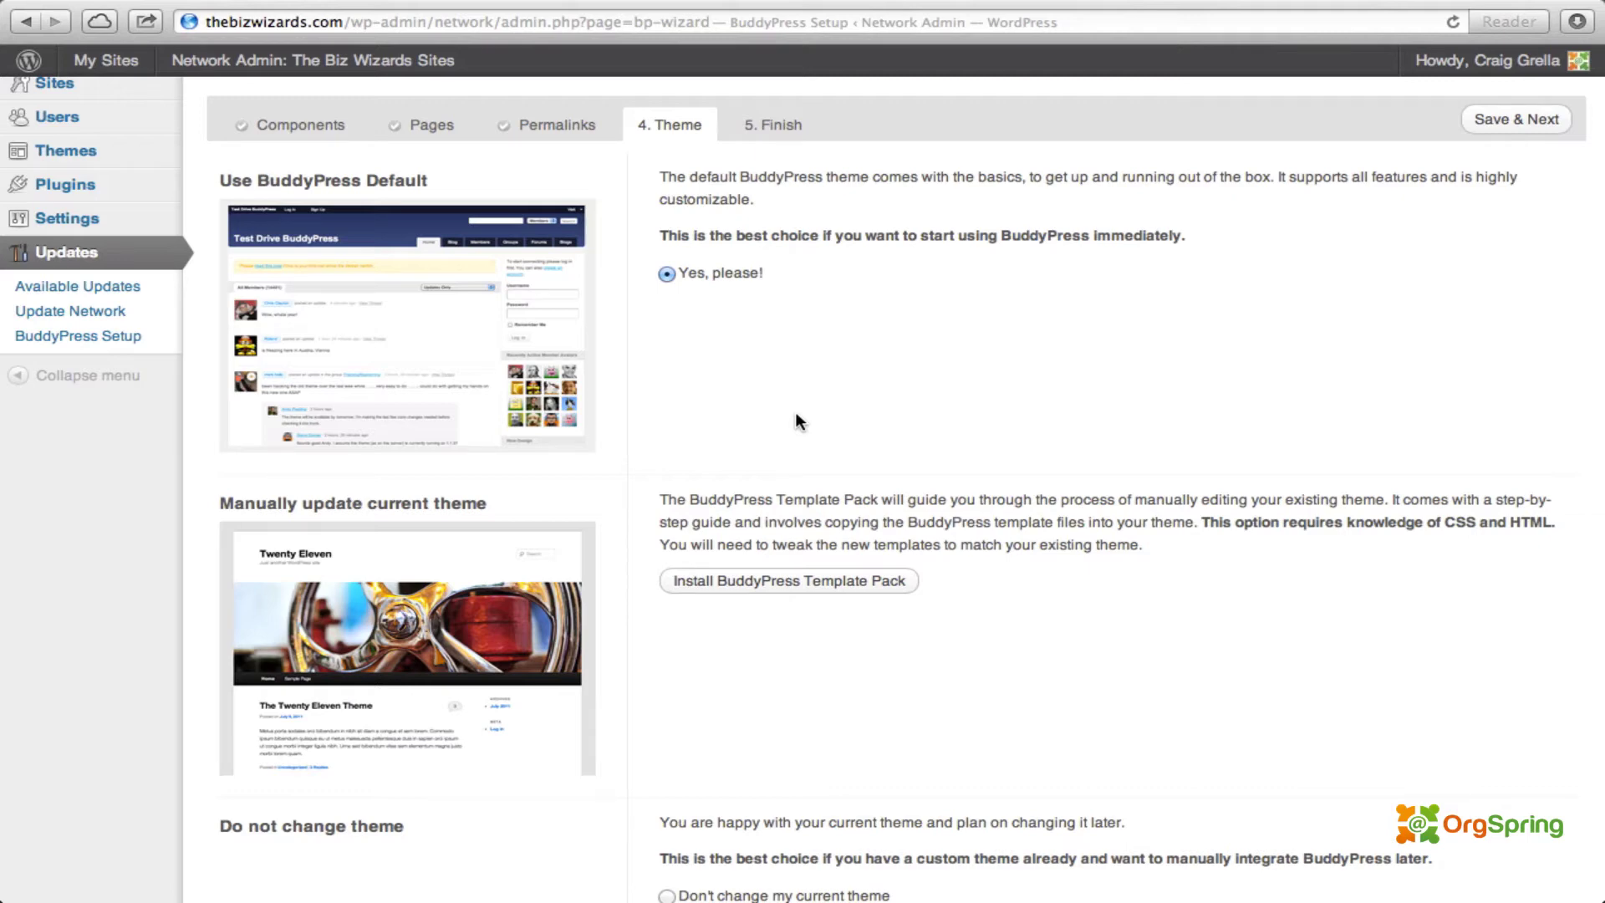
scroll(795, 418, down, 3)
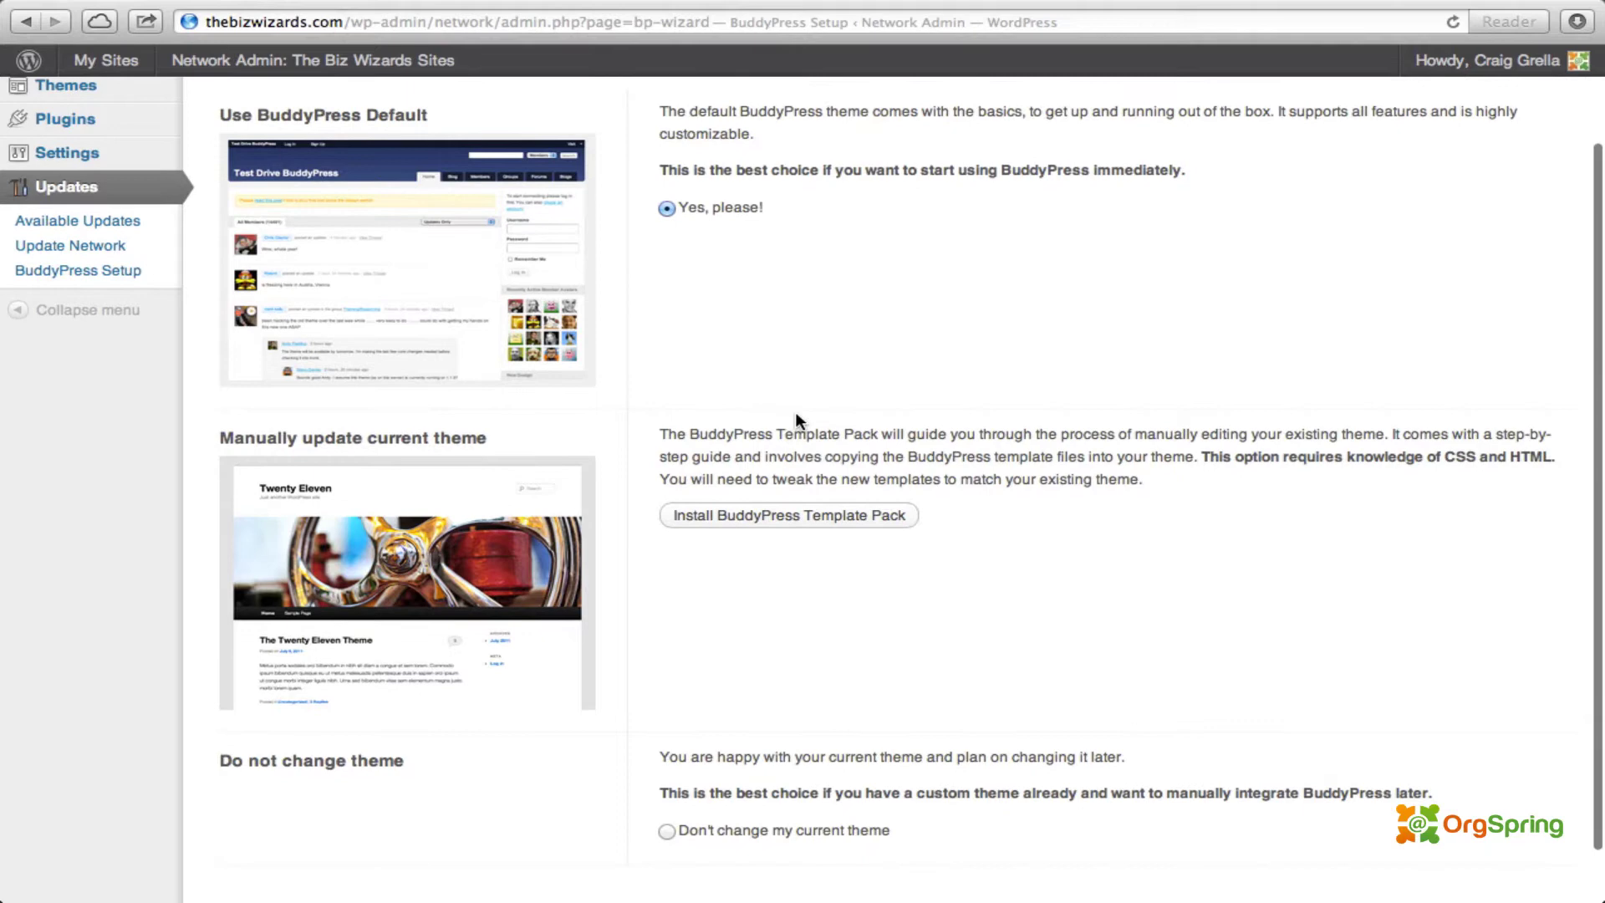
scroll(795, 414, down, 1)
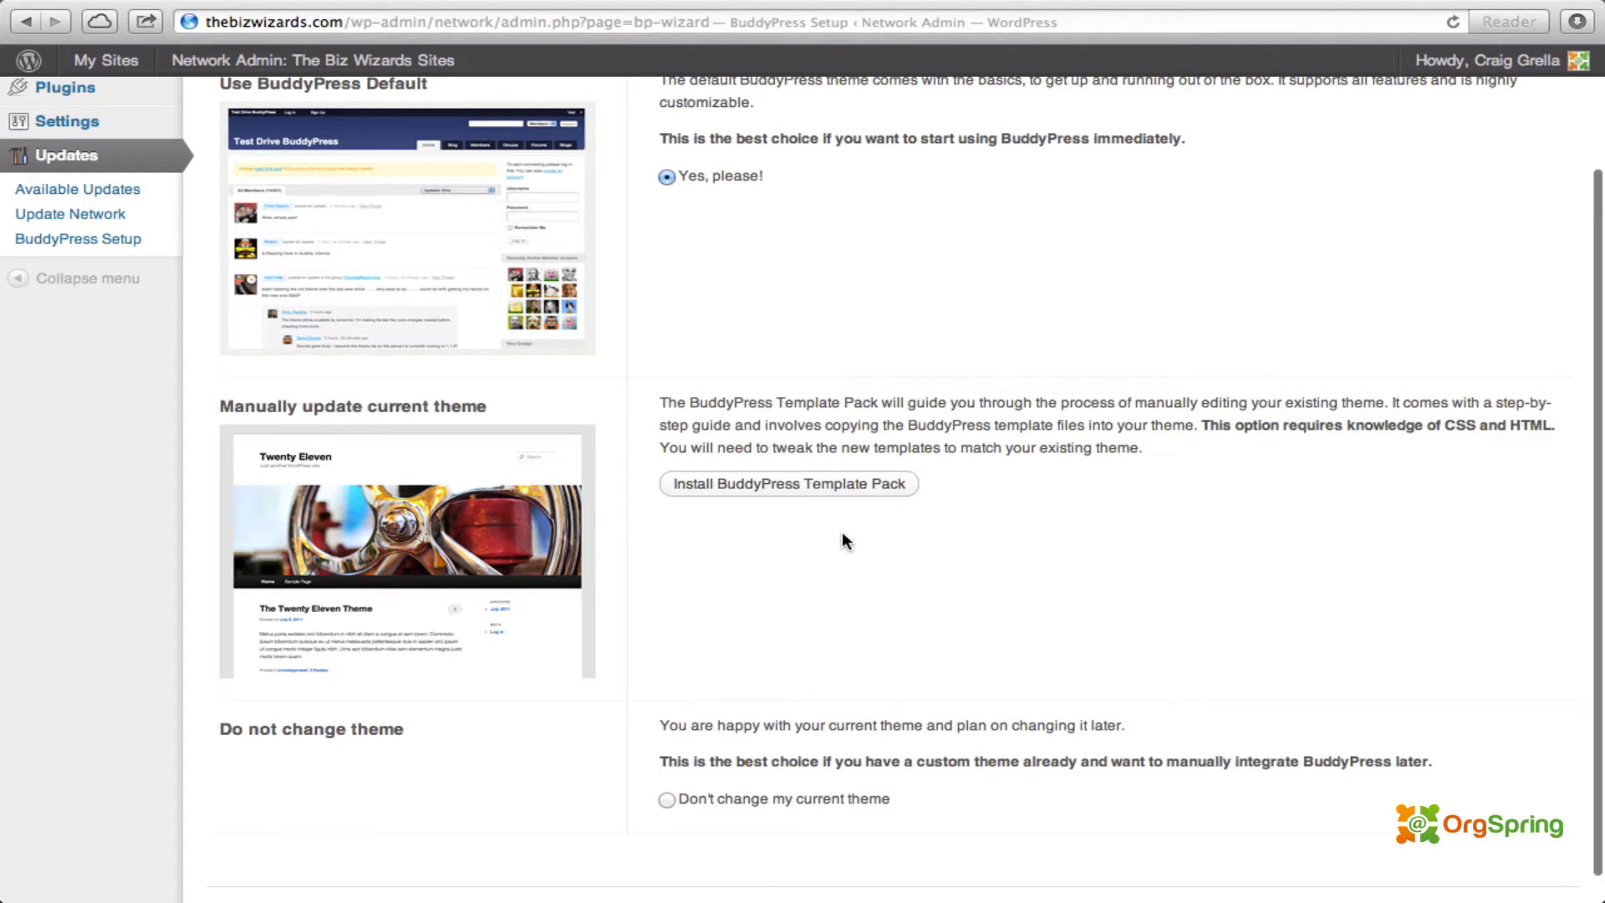
scroll(842, 533, down, 1)
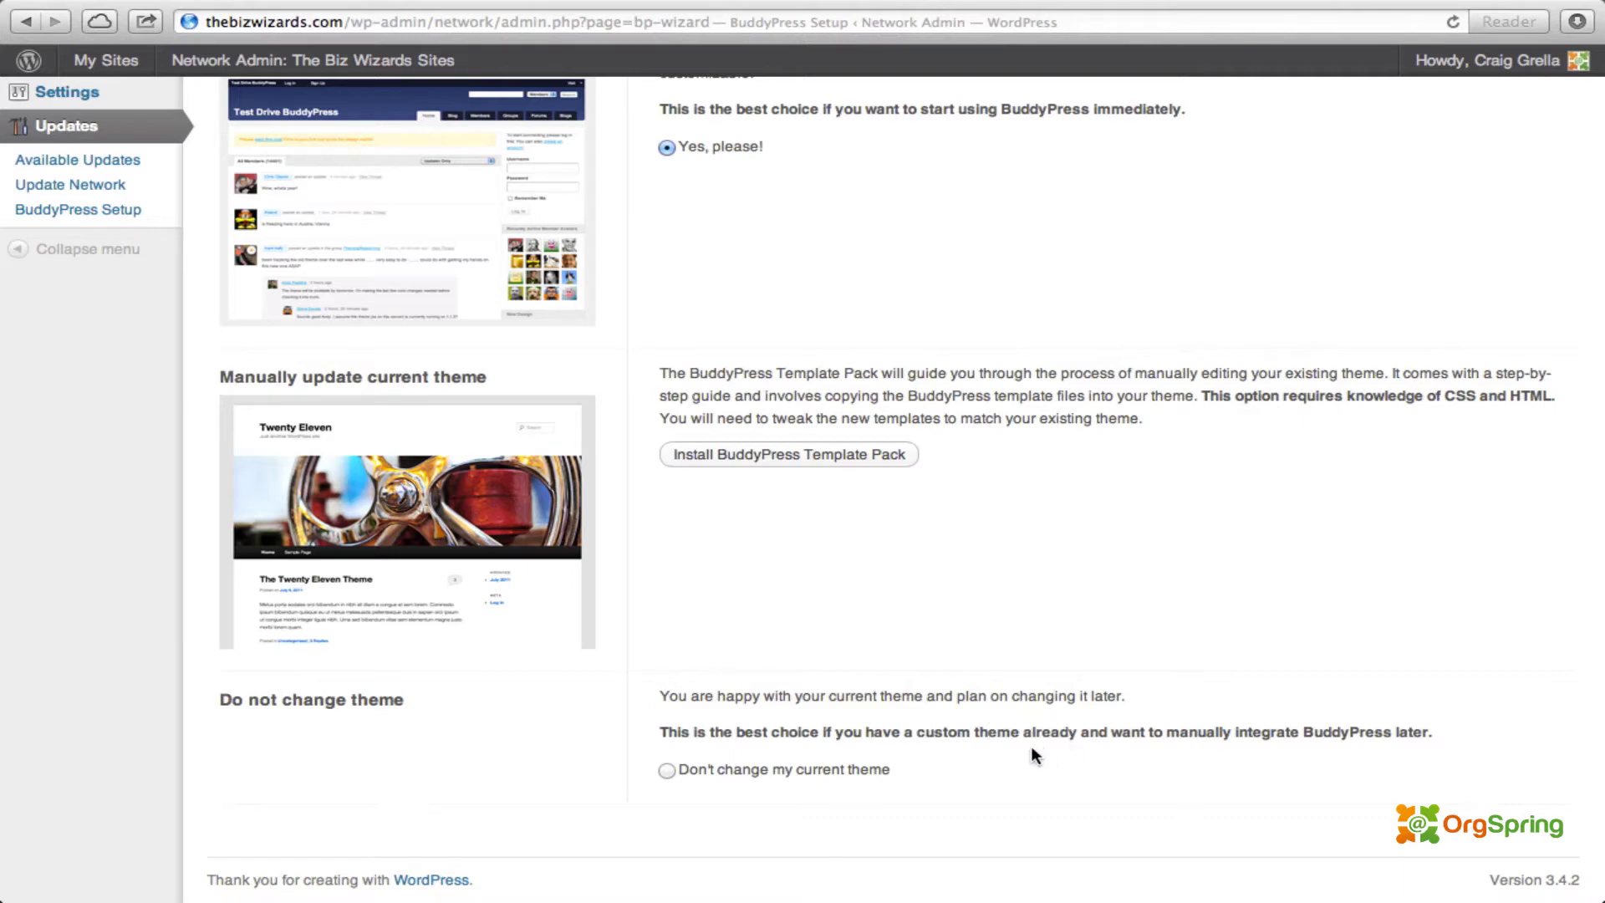
Step: Choose "Don't change my current theme" and finish the BuddyPress setup with all 10 components active
click(667, 769)
scroll(1222, 410, up, 3)
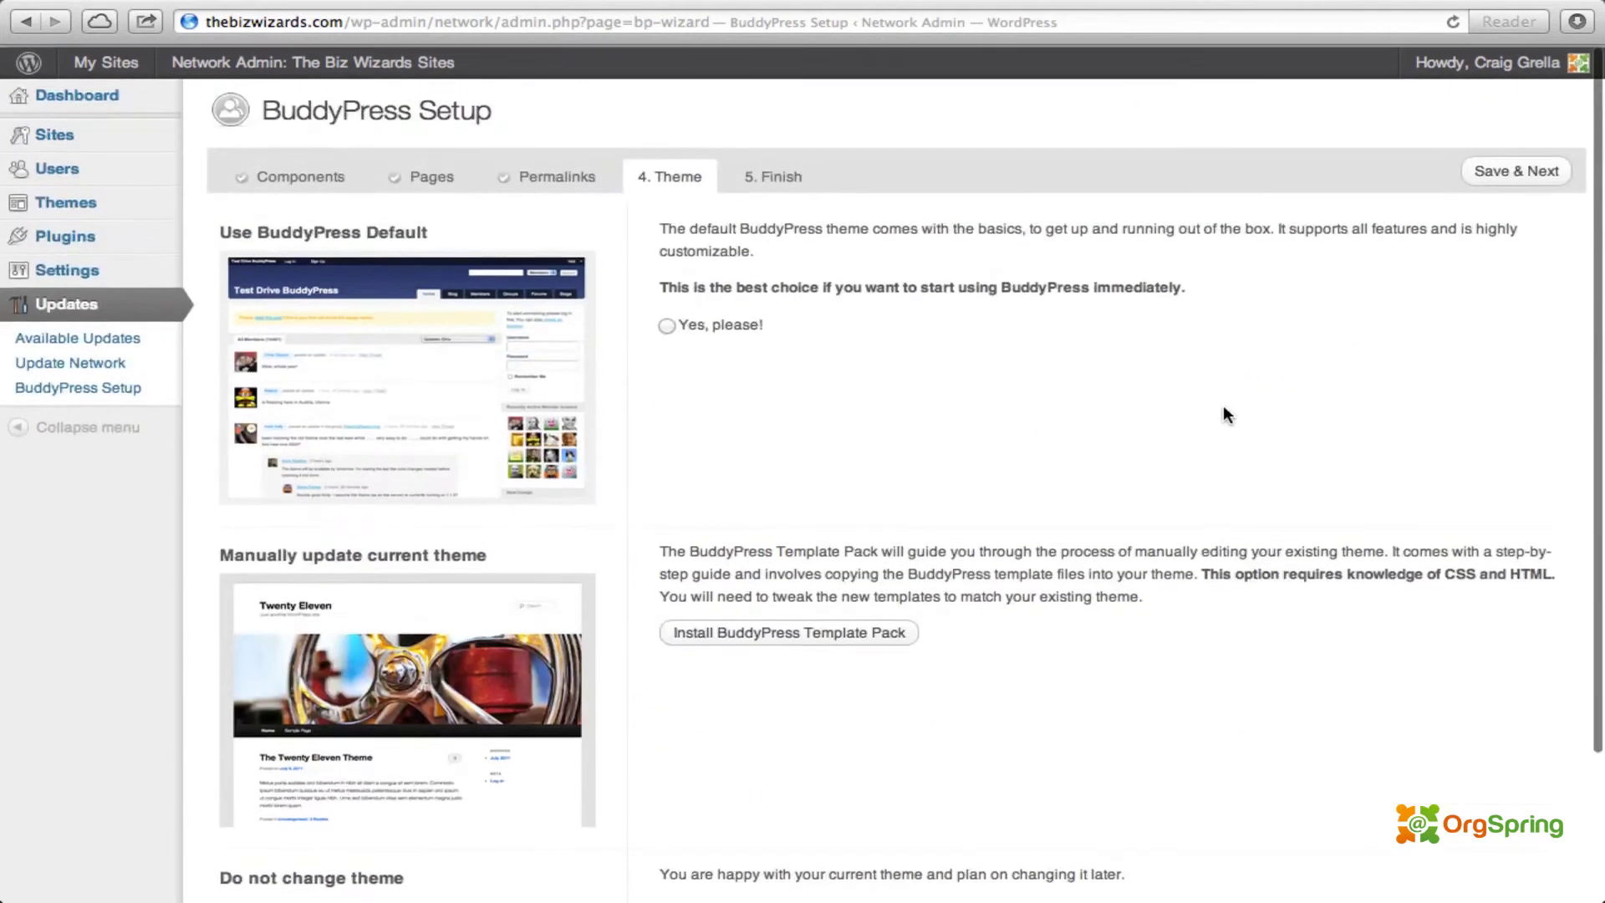
click(1516, 172)
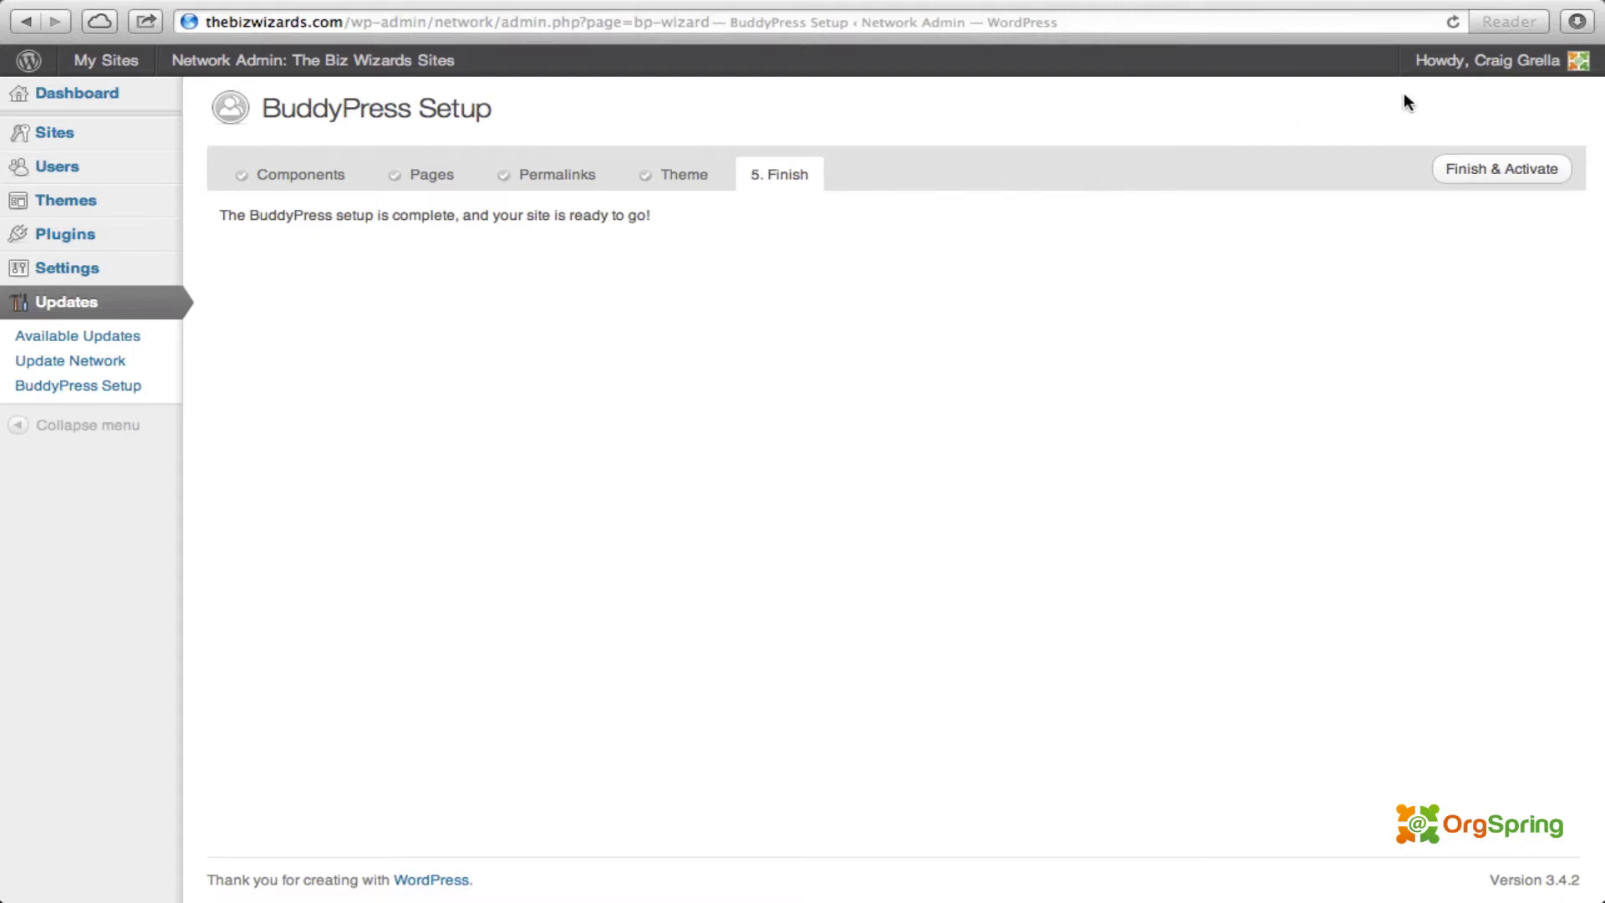
click(1482, 166)
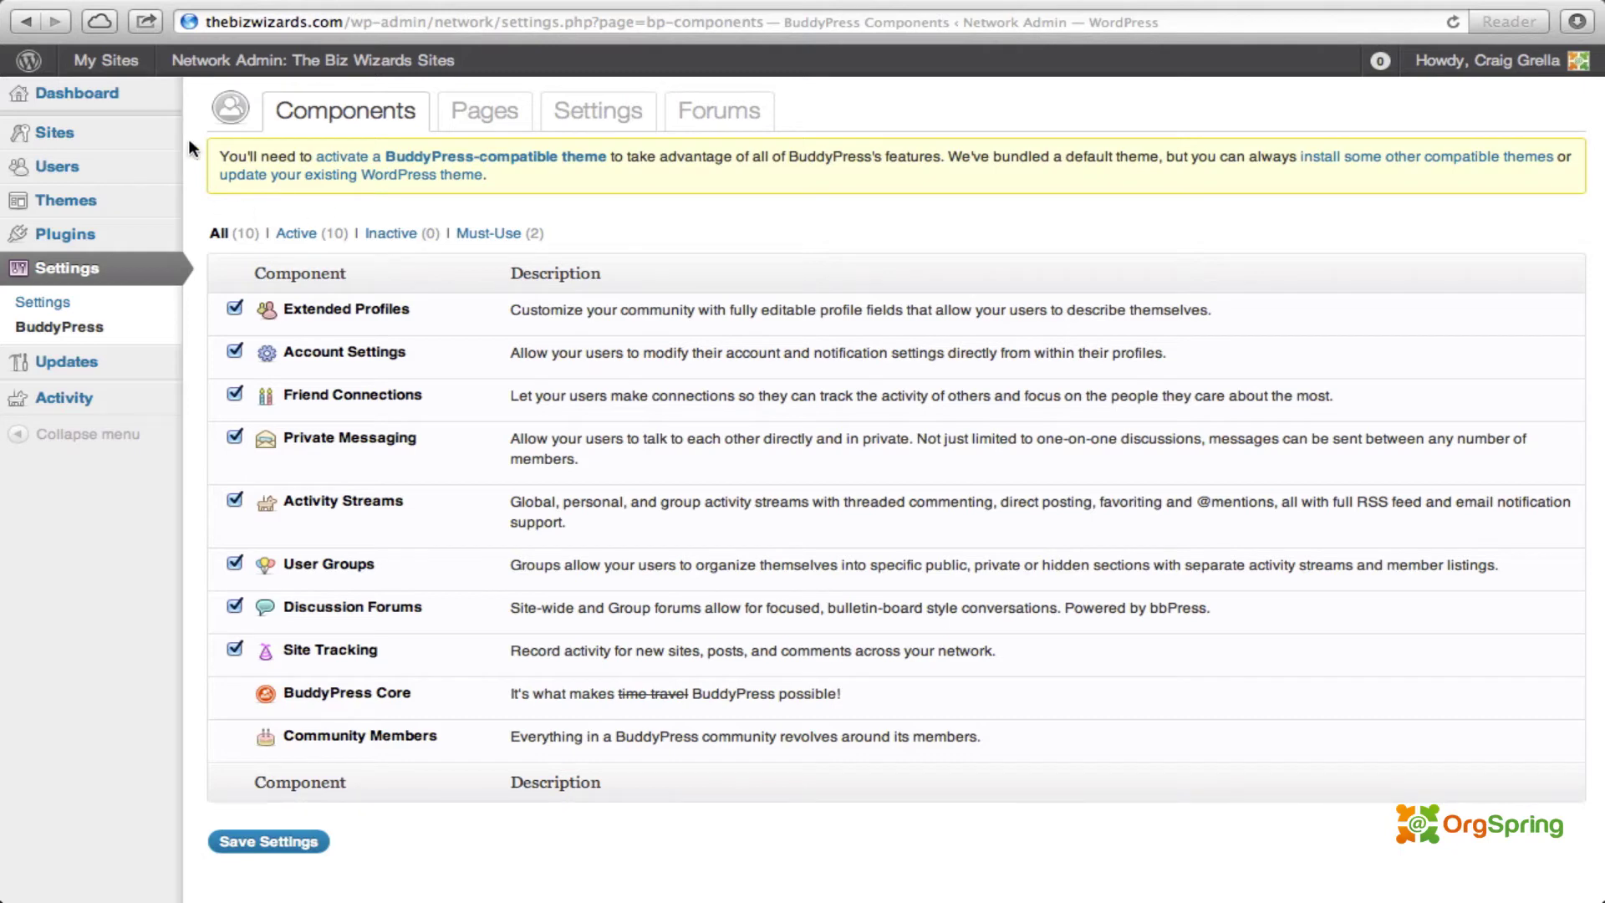
Step: Visit The Biz Wizards site from My Sites in a new tab
mouse_move(123, 65)
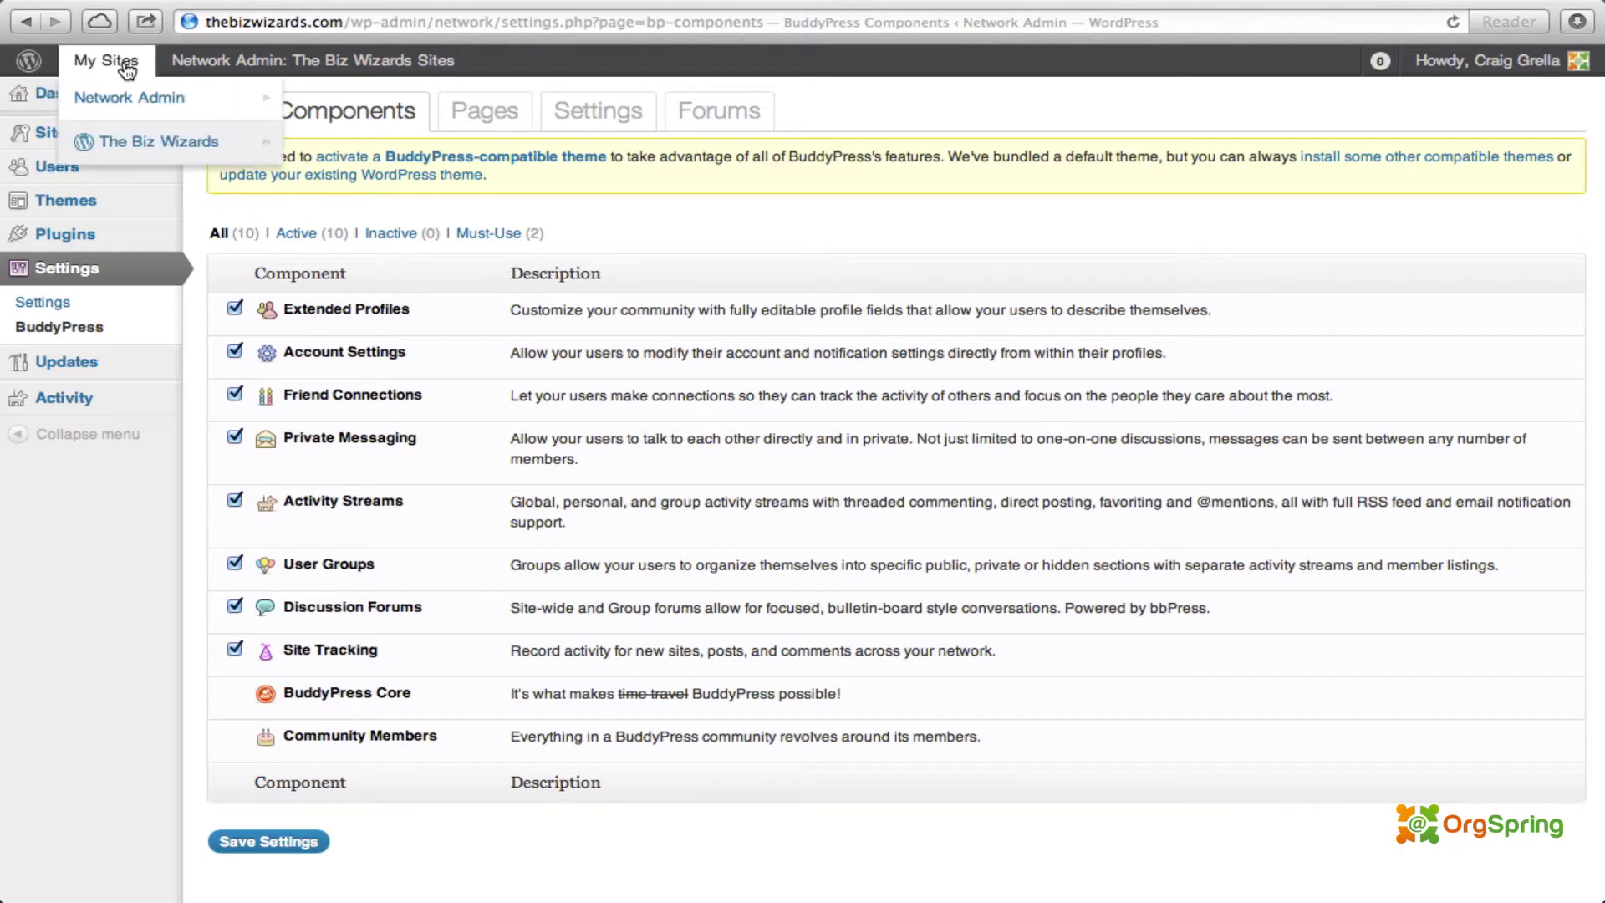
mouse_move(149, 146)
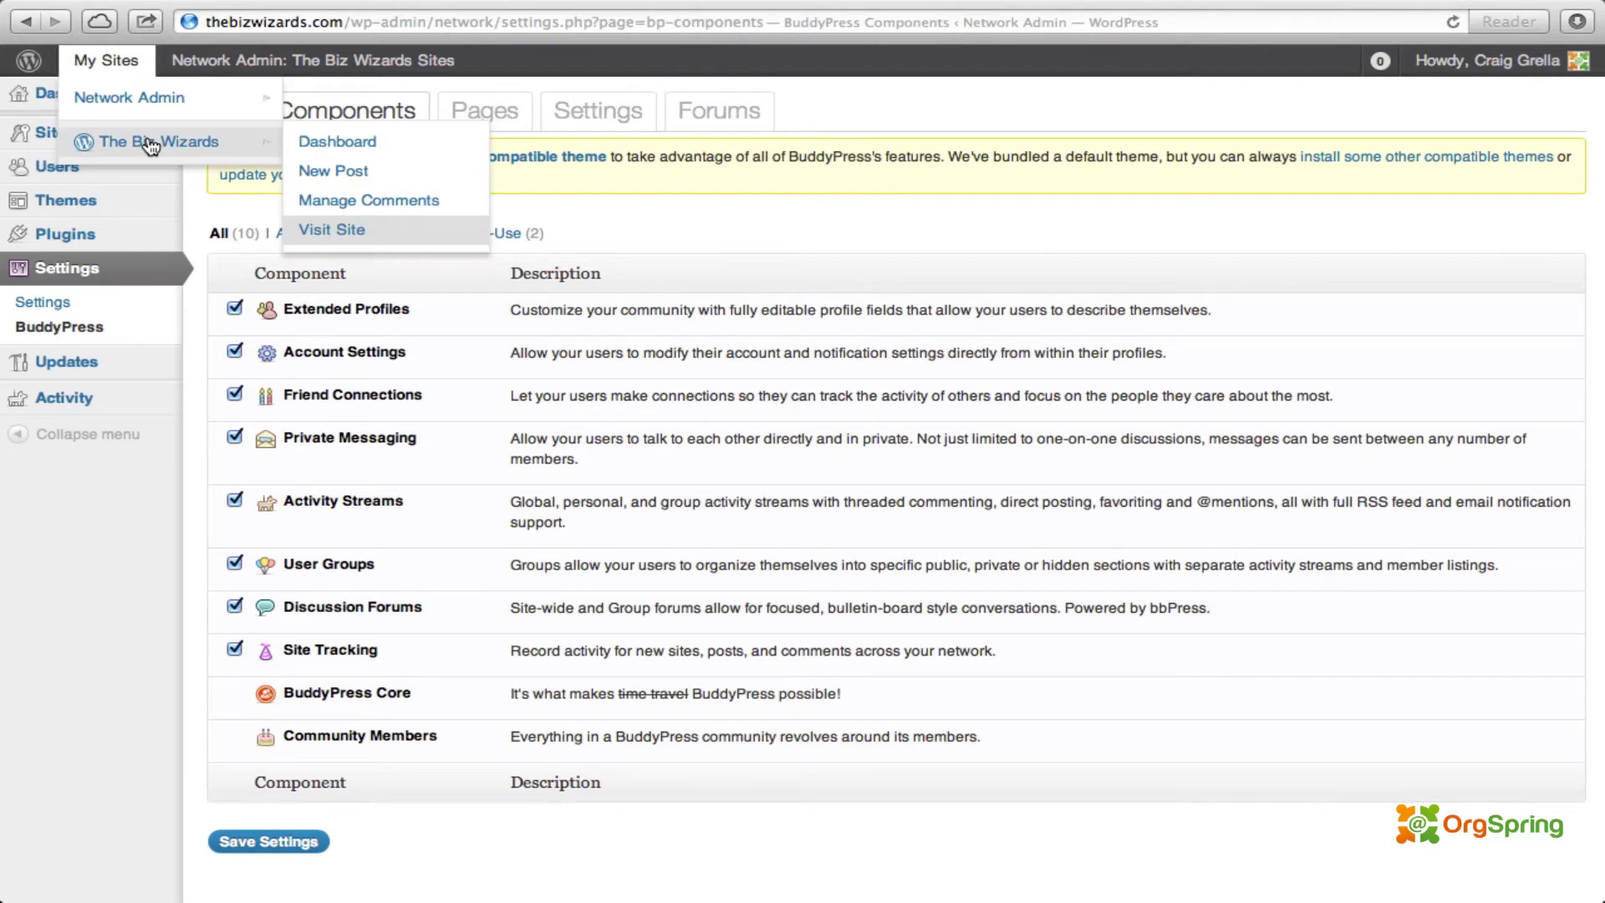
super+click(357, 232)
click(920, 52)
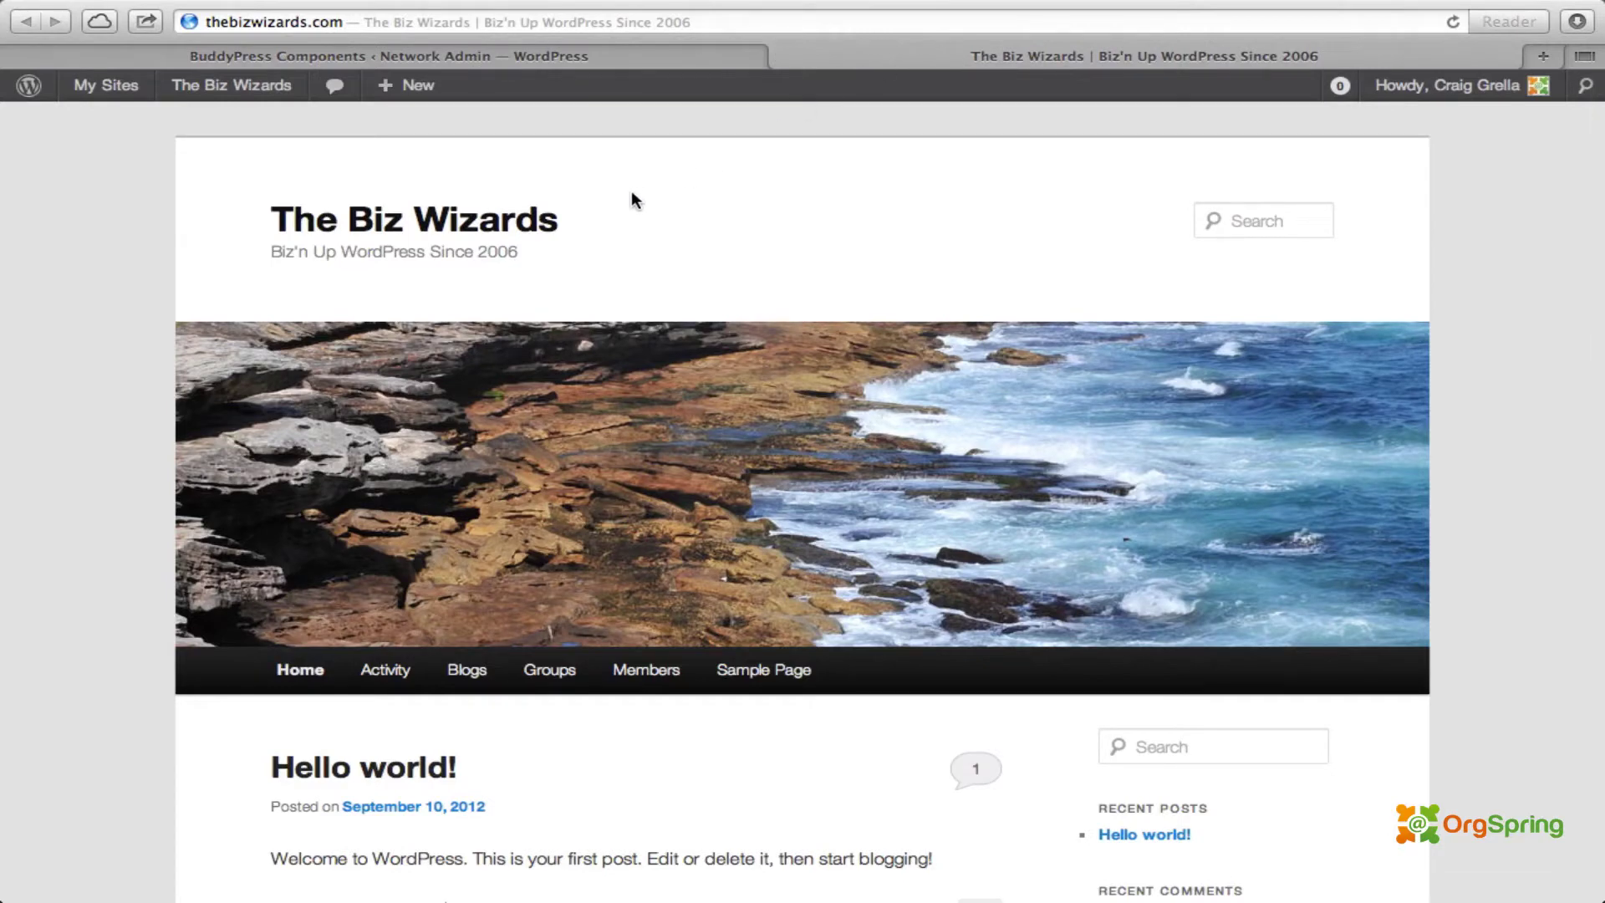
Step: Scroll the homepage to check the new Activity, Blogs, Groups and Members navigation links
scroll(670, 316, down, 2)
scroll(671, 316, down, 8)
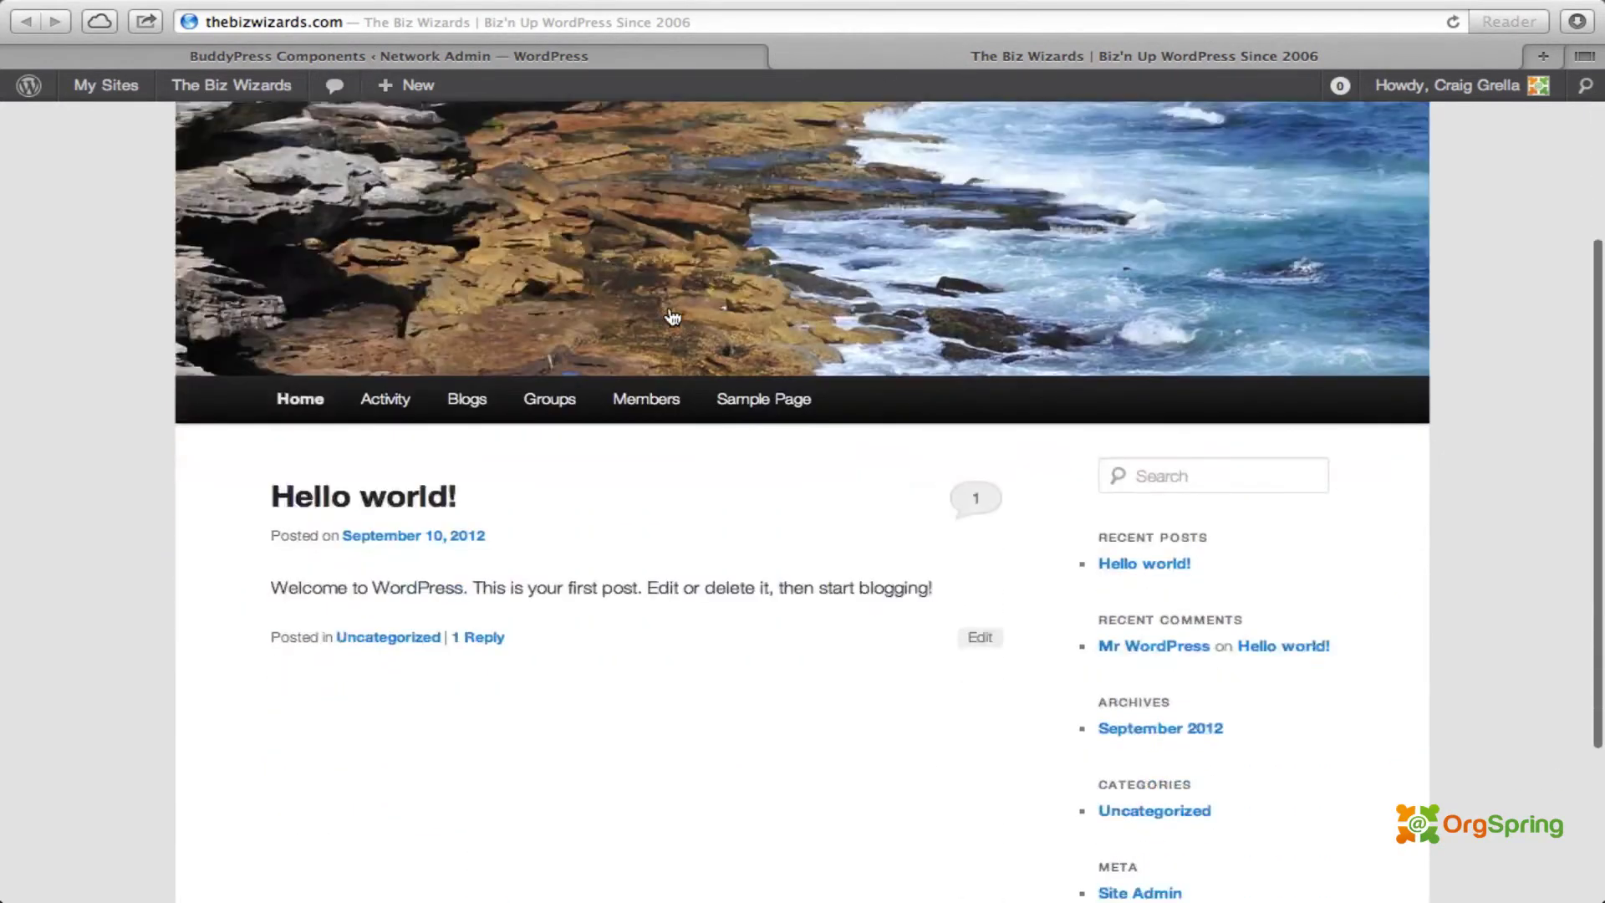
scroll(671, 316, up, 9)
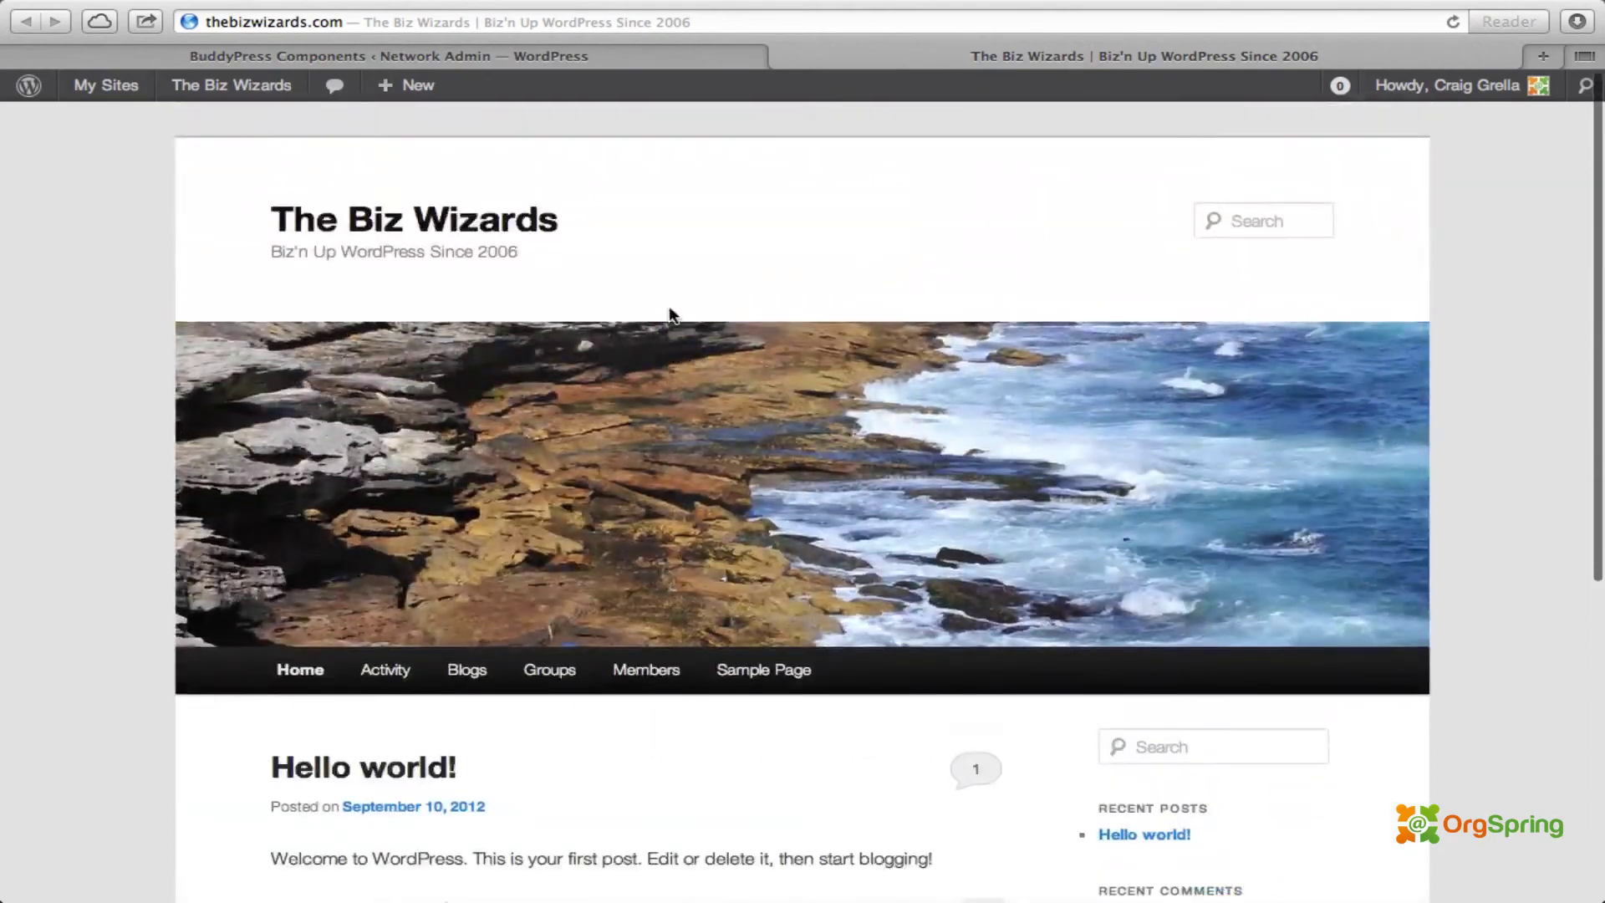
scroll(671, 315, down, 8)
scroll(671, 316, down, 2)
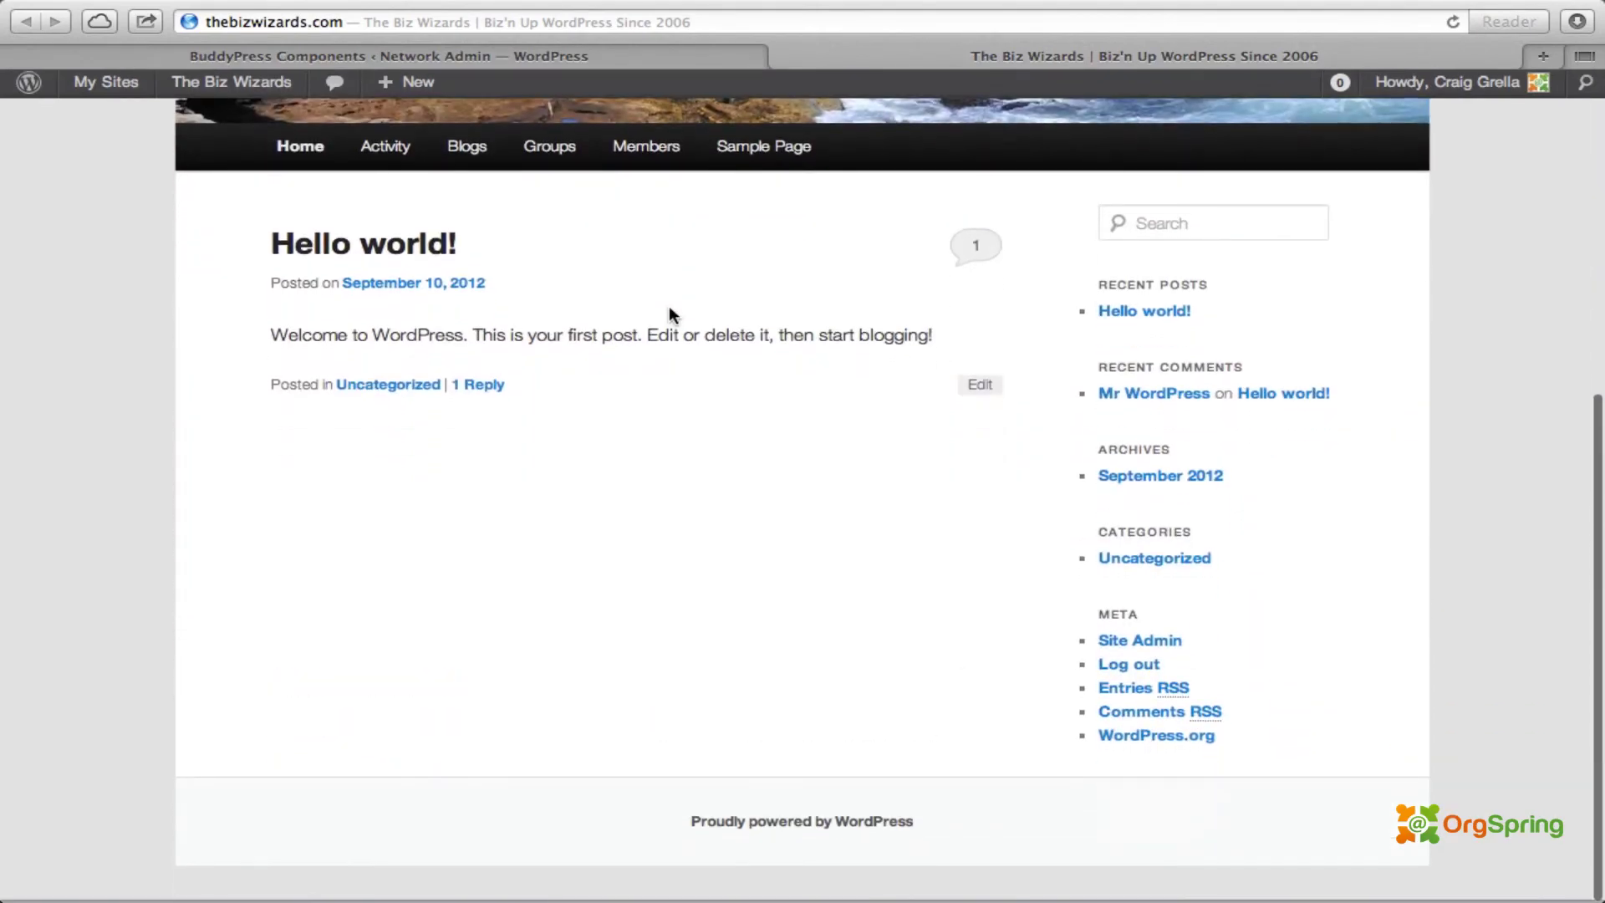
scroll(670, 309, up, 9)
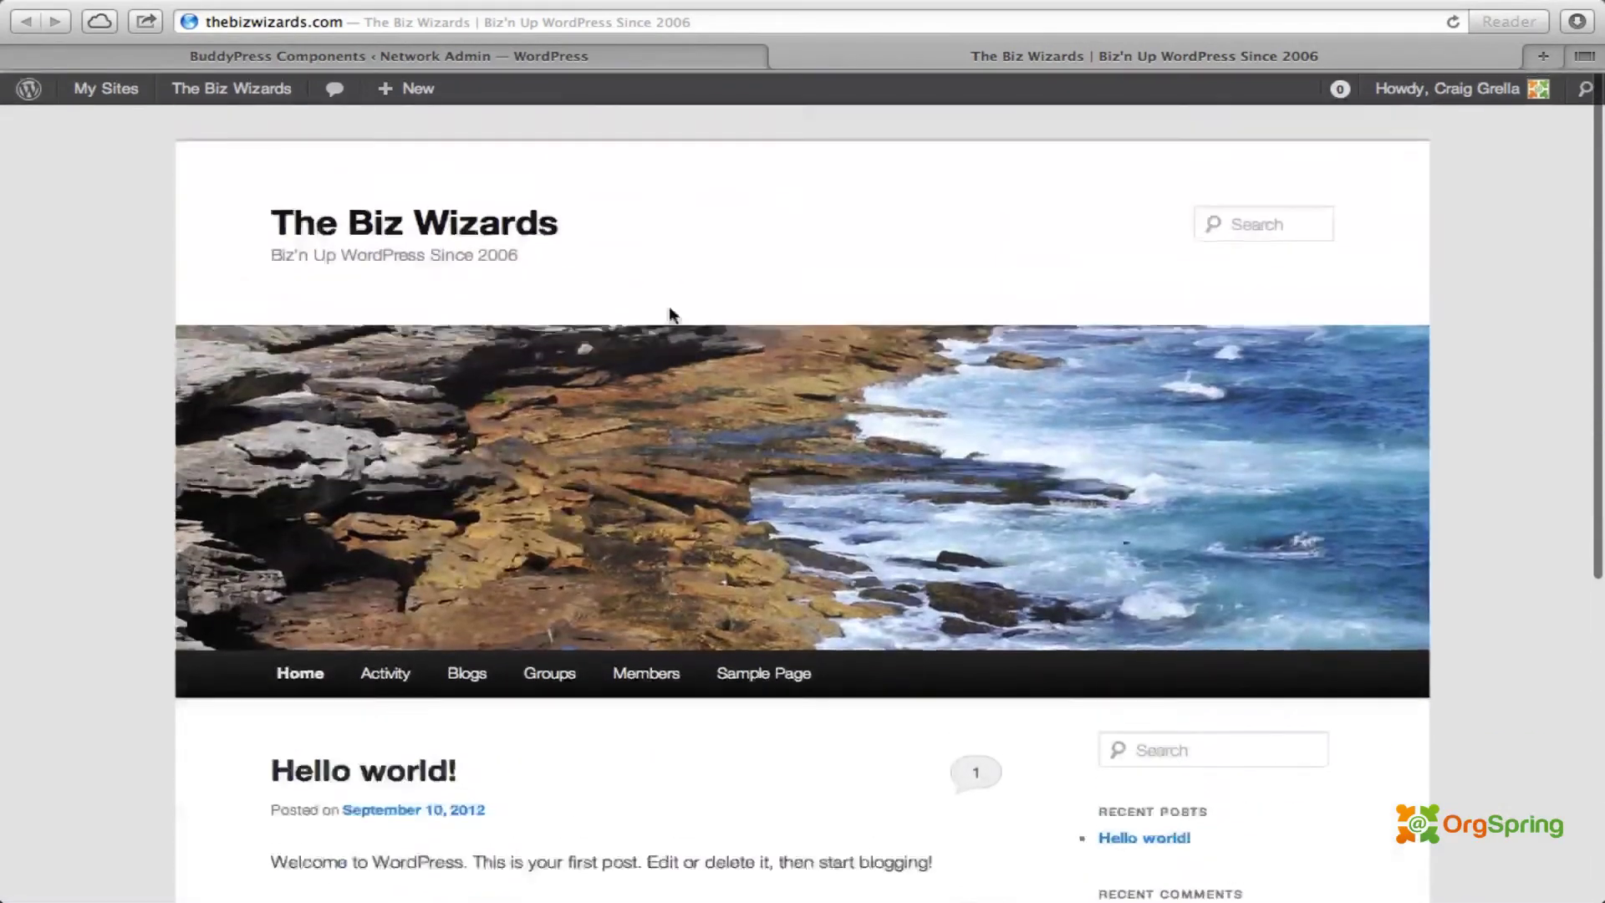
scroll(493, 645, up, 2)
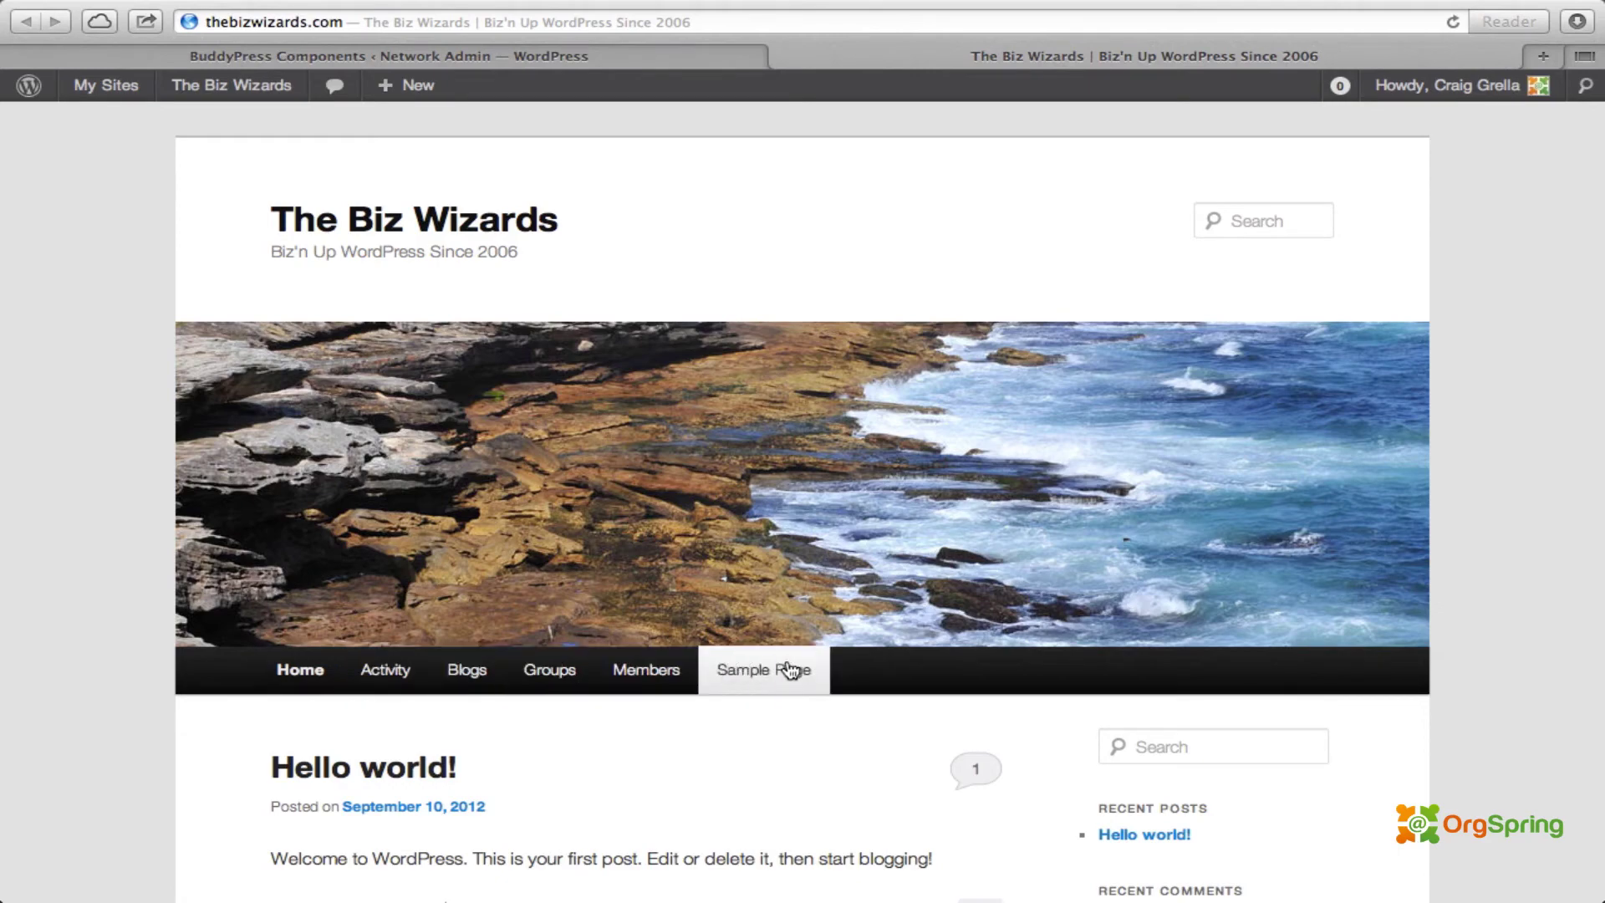
scroll(460, 711, down, 5)
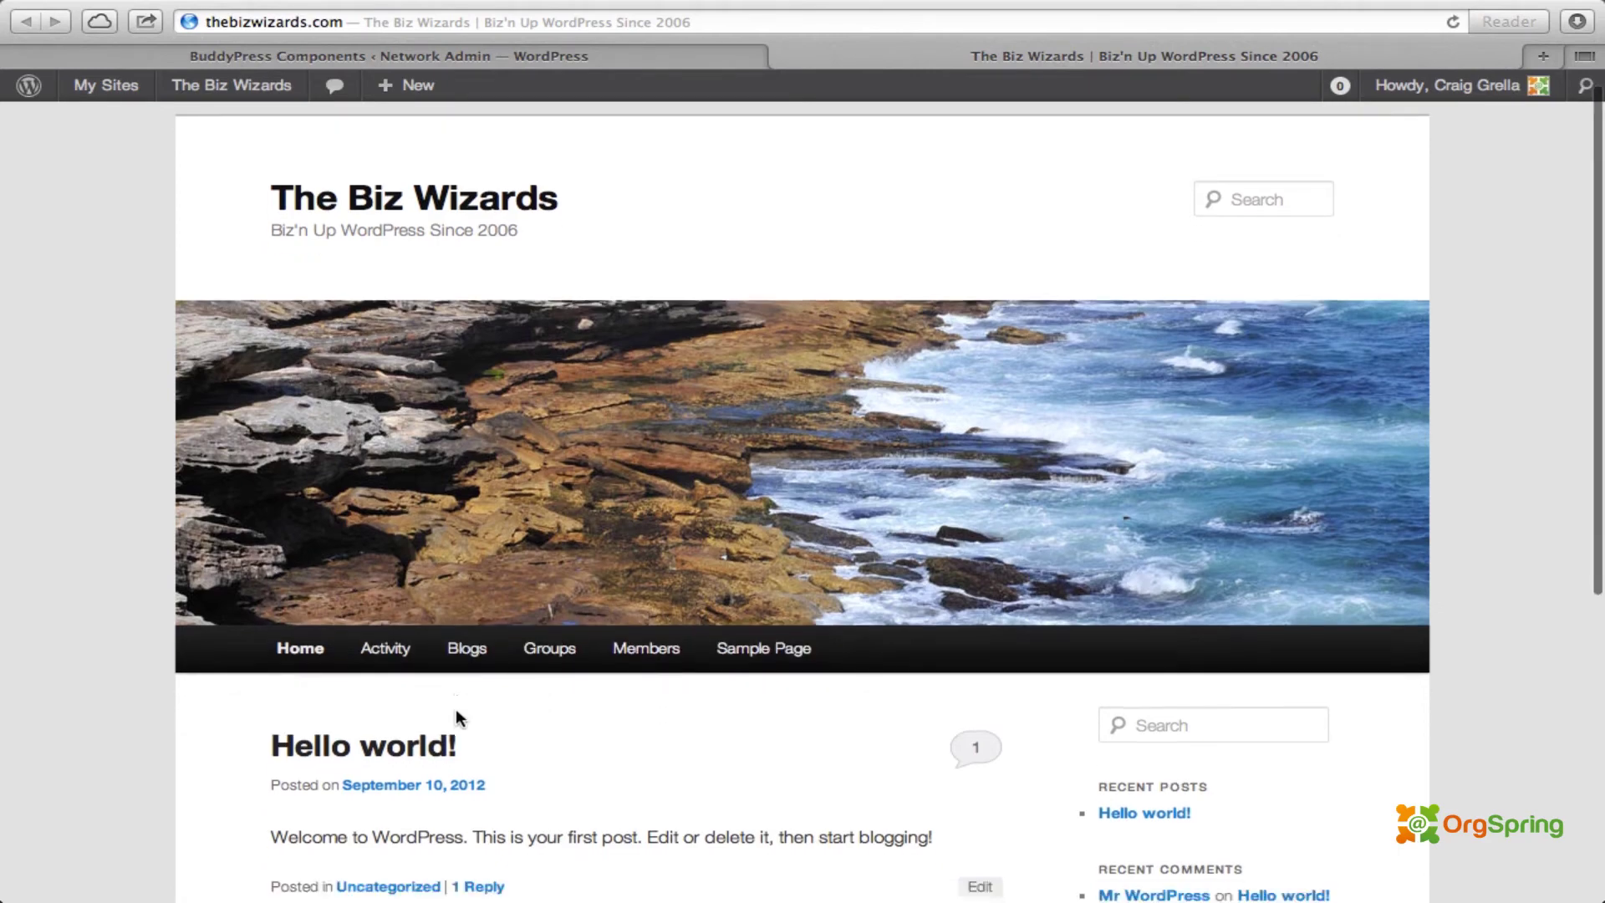
Step: Open the site's Activity page at thebizwizards.com/activity/, which loads blank
click(400, 508)
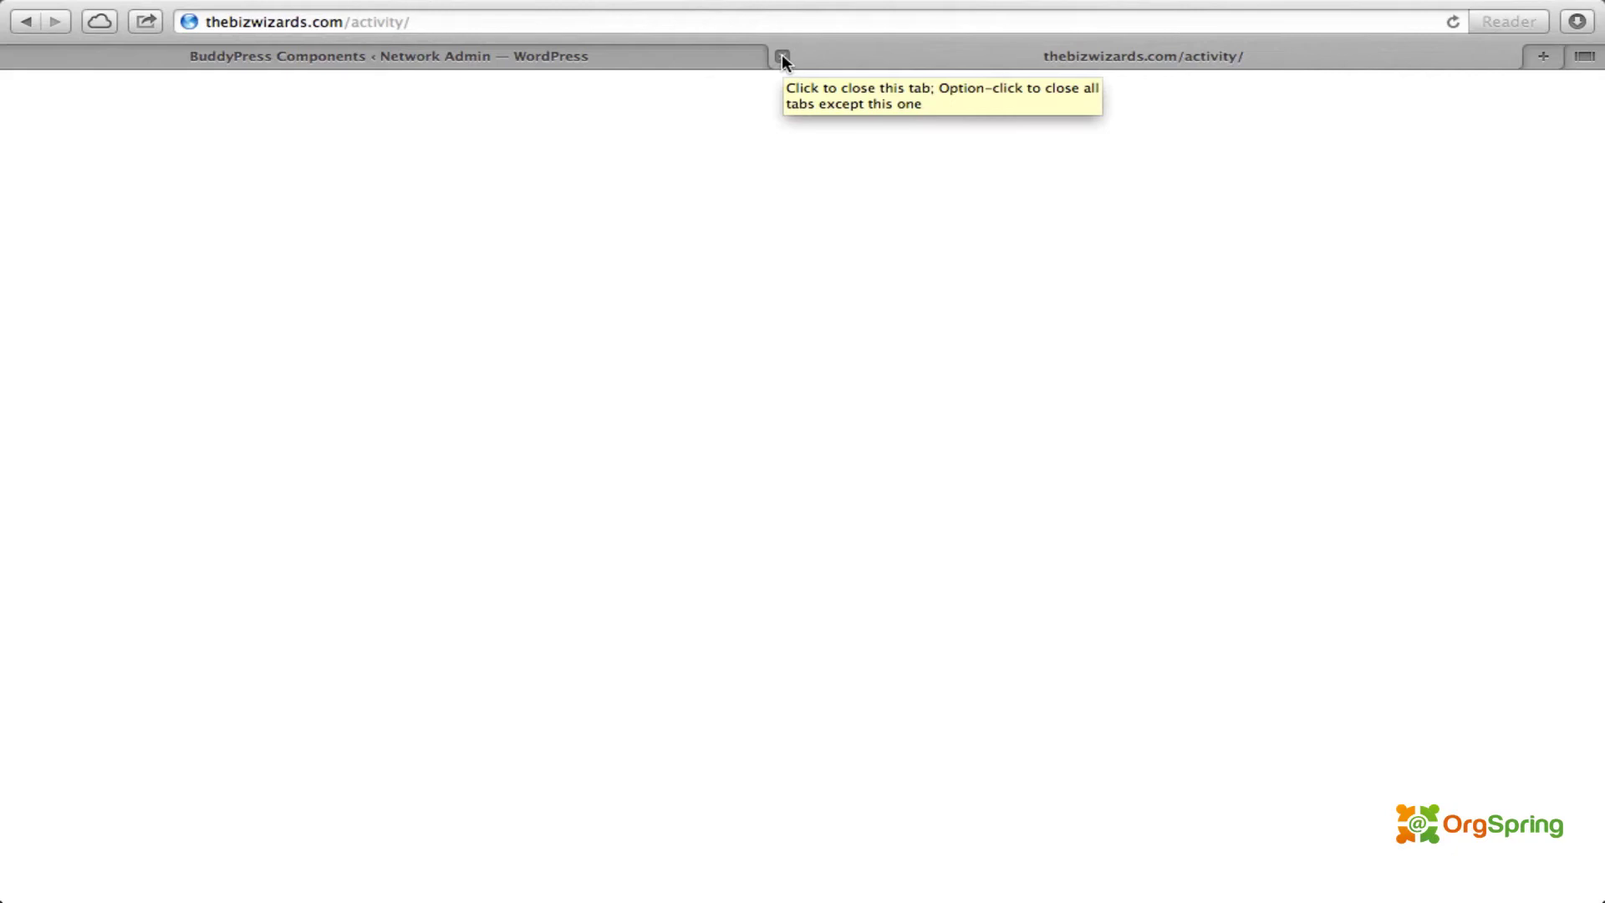
Step: Return to BuddyPress admin and show the Pages assignments for Activity, Groups, Members, Register and Activate
click(704, 55)
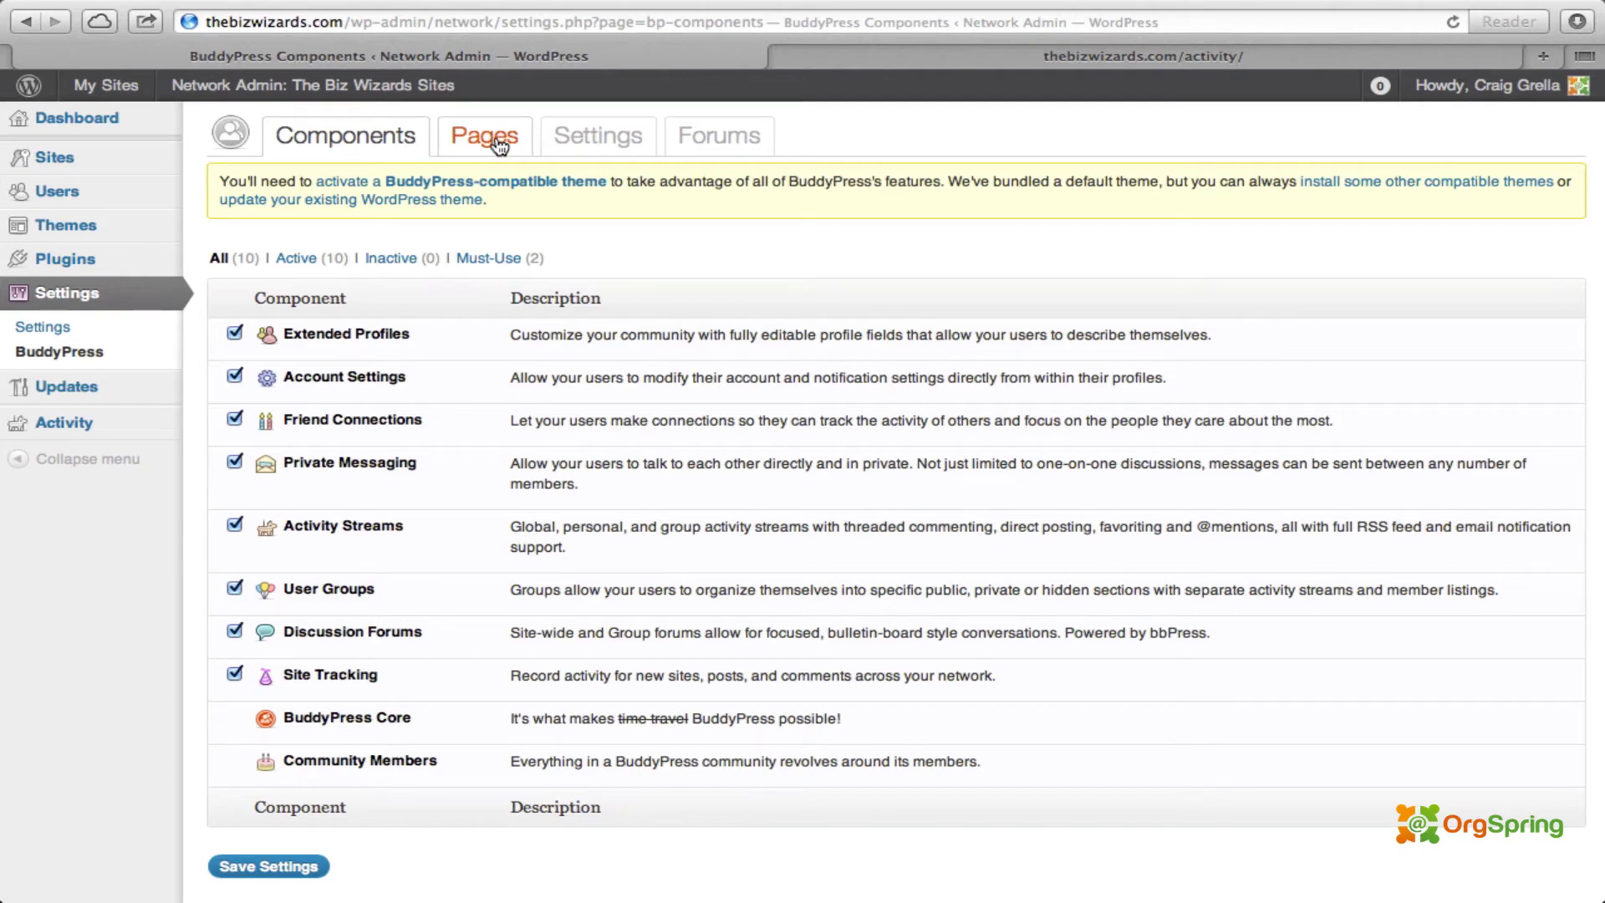
click(498, 140)
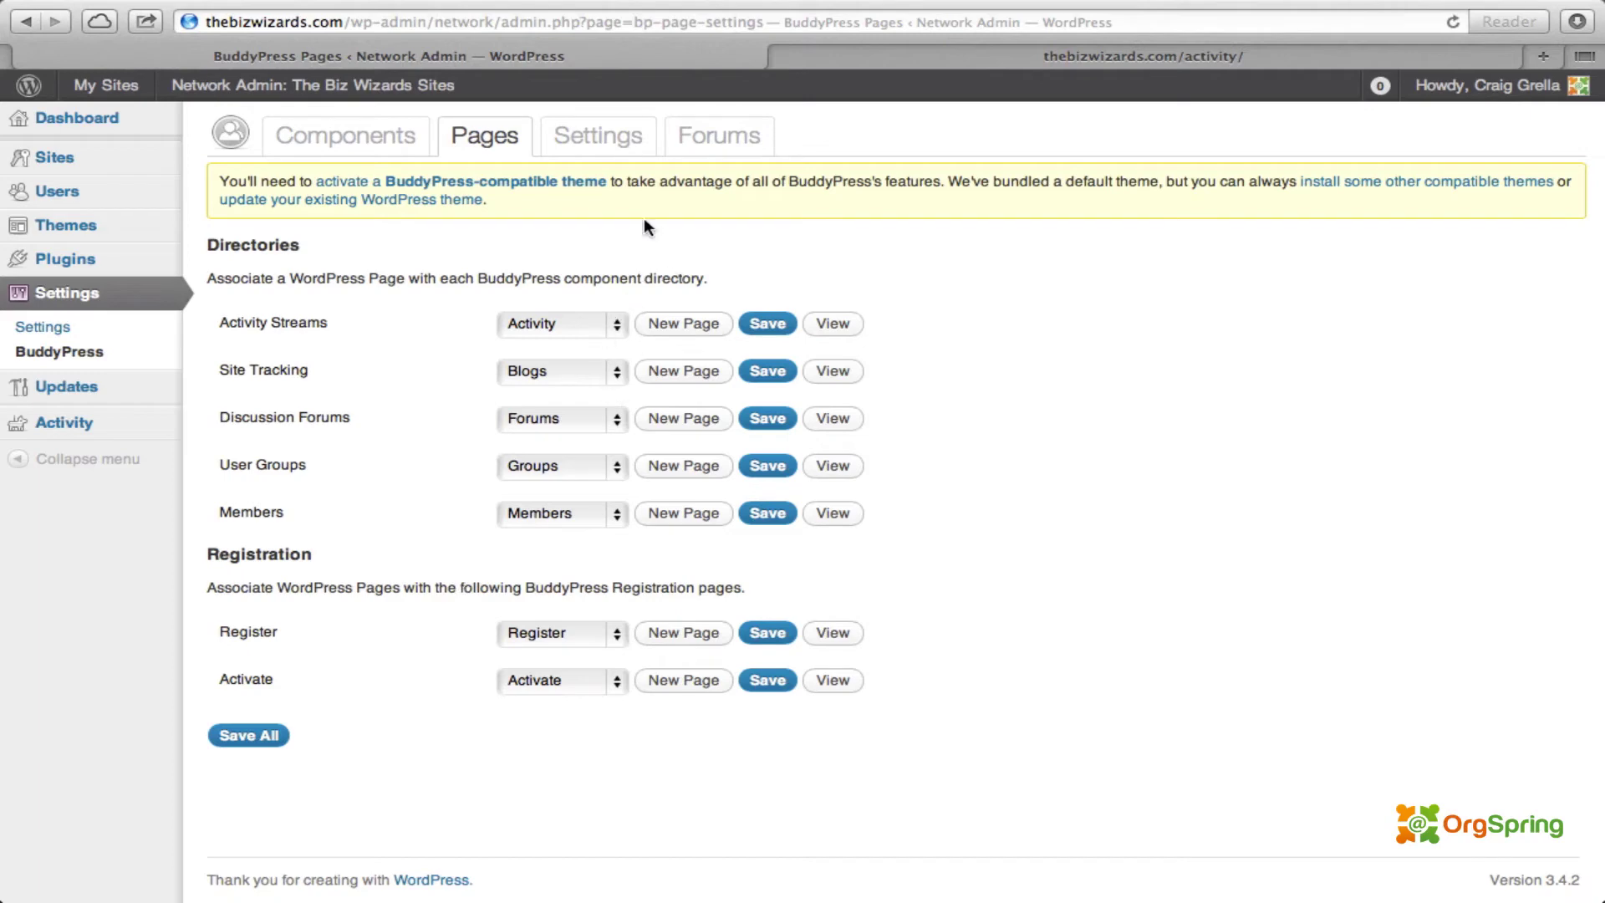
Step: Save the BuddyPress main Settings with their checkboxes unchanged
click(604, 136)
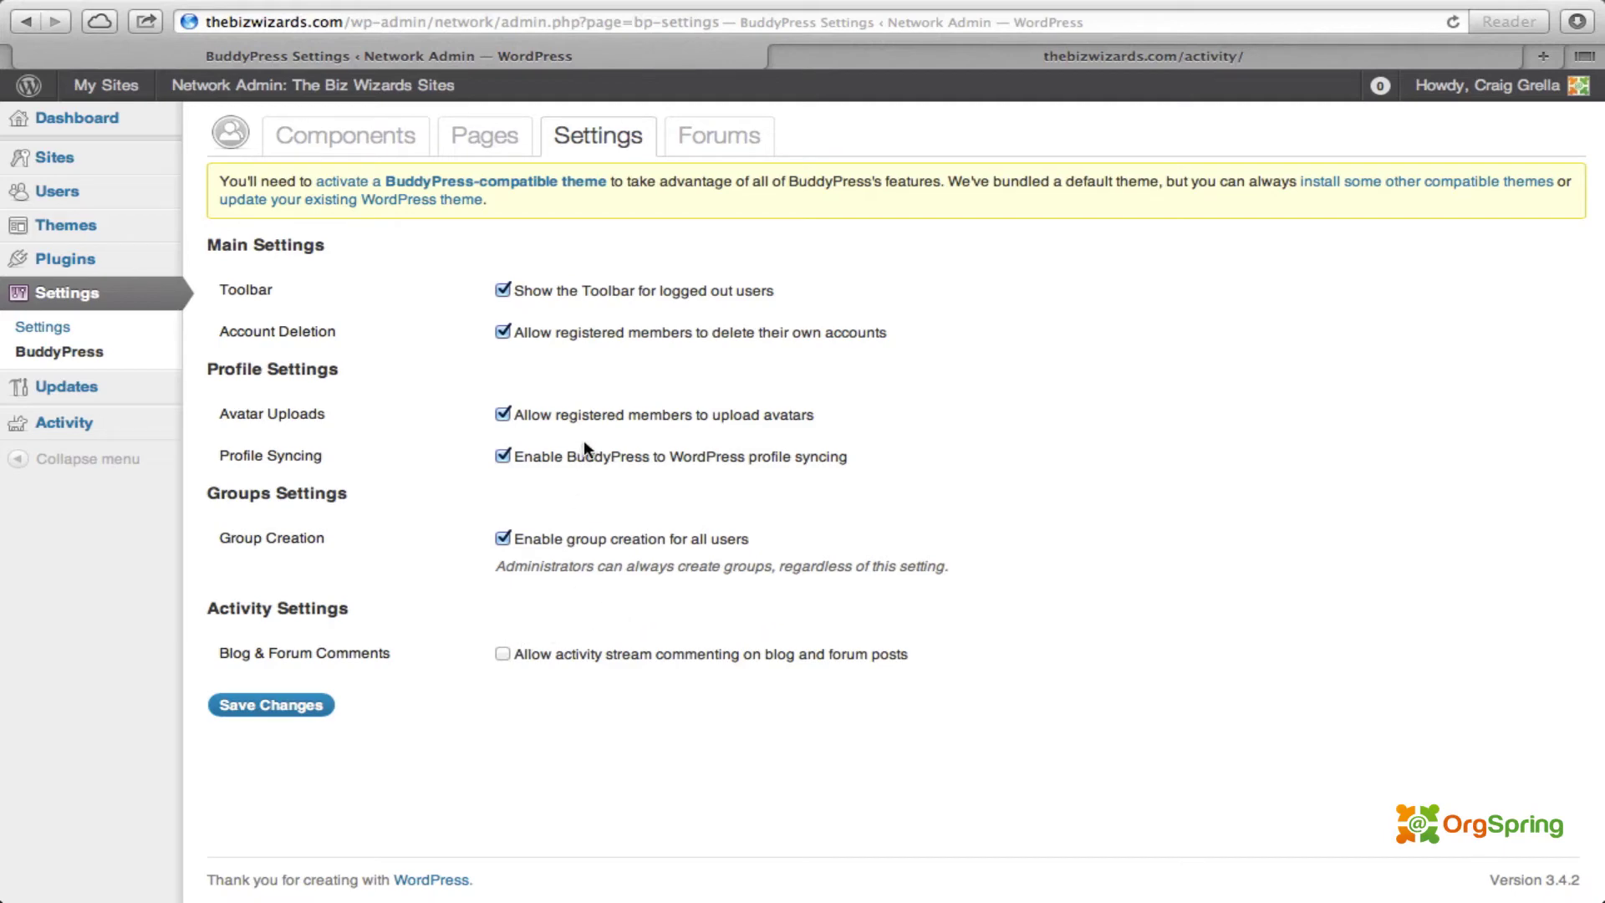
click(331, 703)
Step: Show the BuddyPress Forums setup with its Forums for Groups and Site Wide Forums options
click(711, 139)
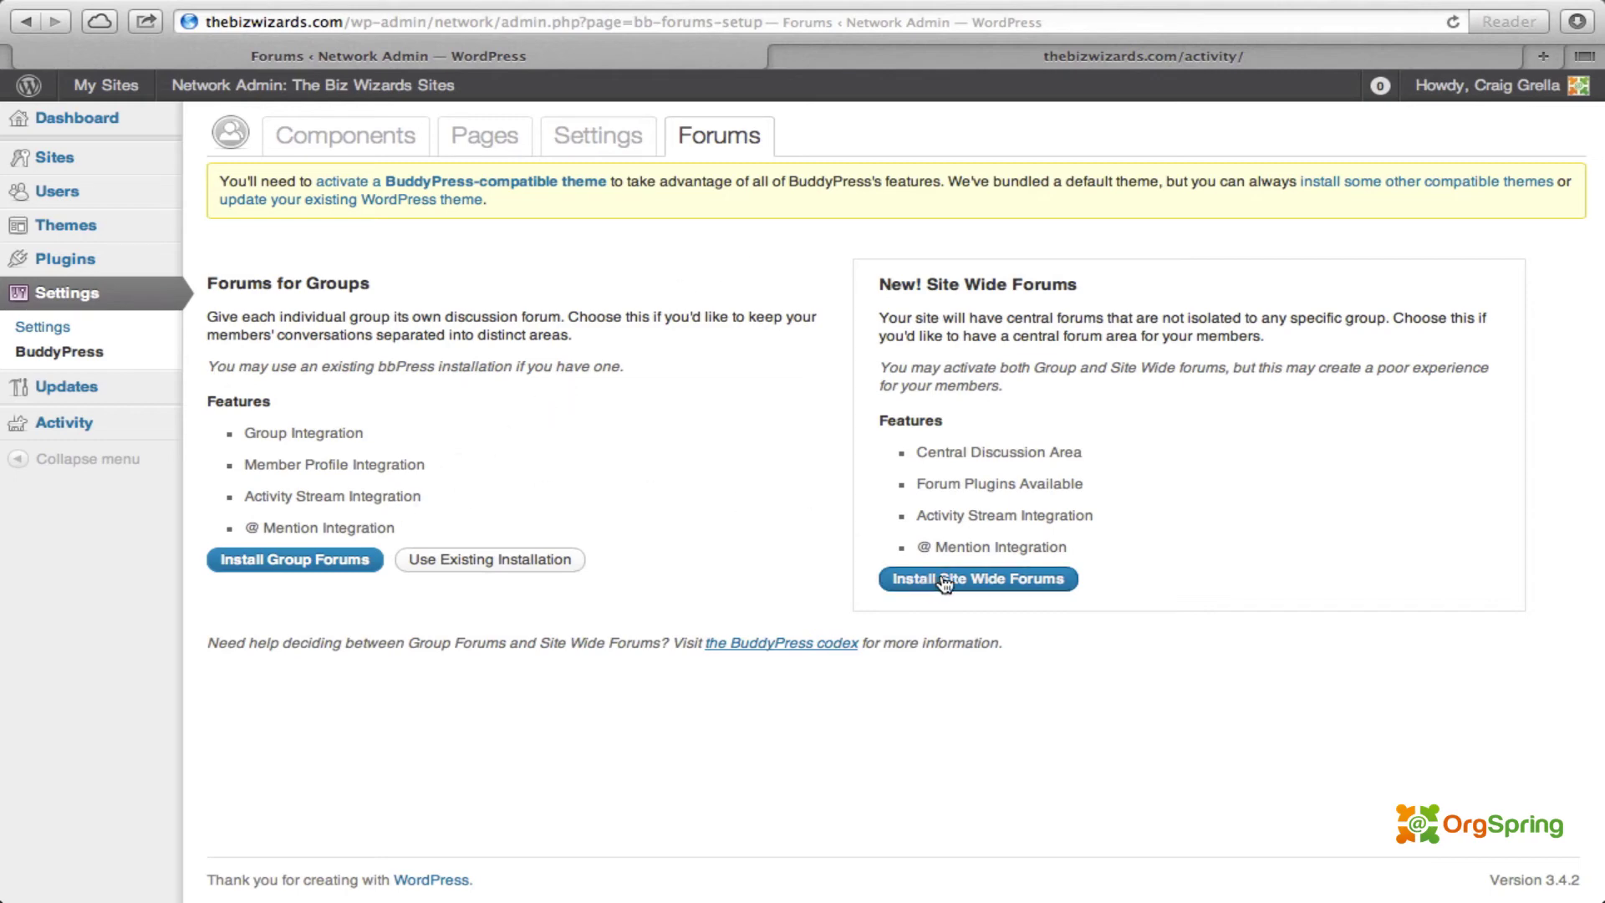
Step: Install Group Forums, completing the bbPress setup saved to bb-config.php, then return to Forums
click(340, 568)
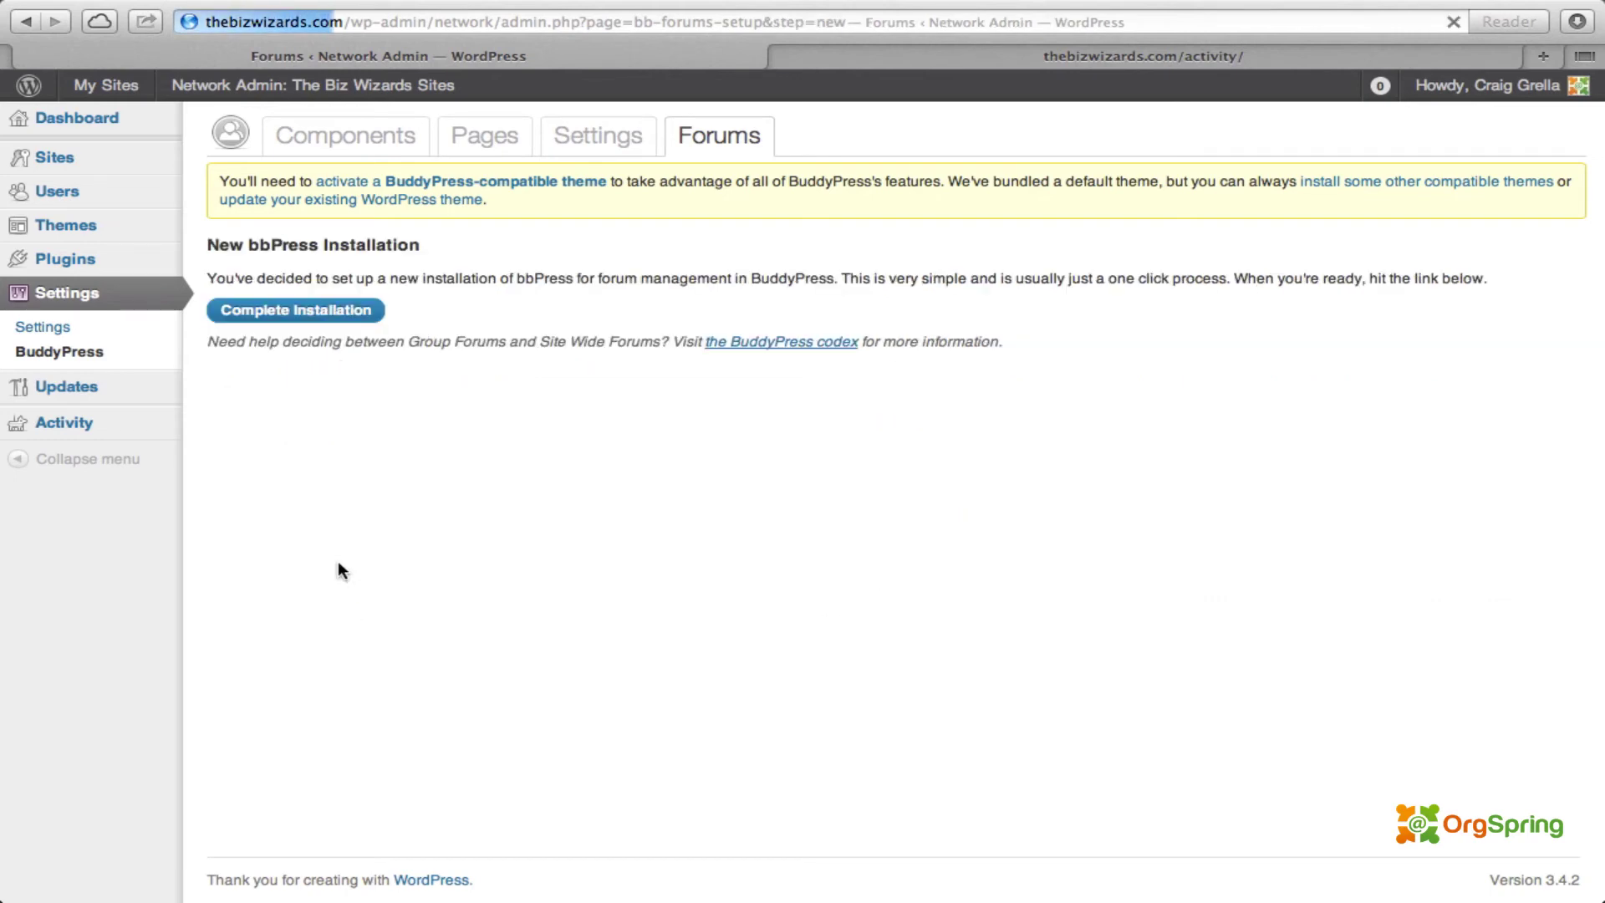
click(350, 309)
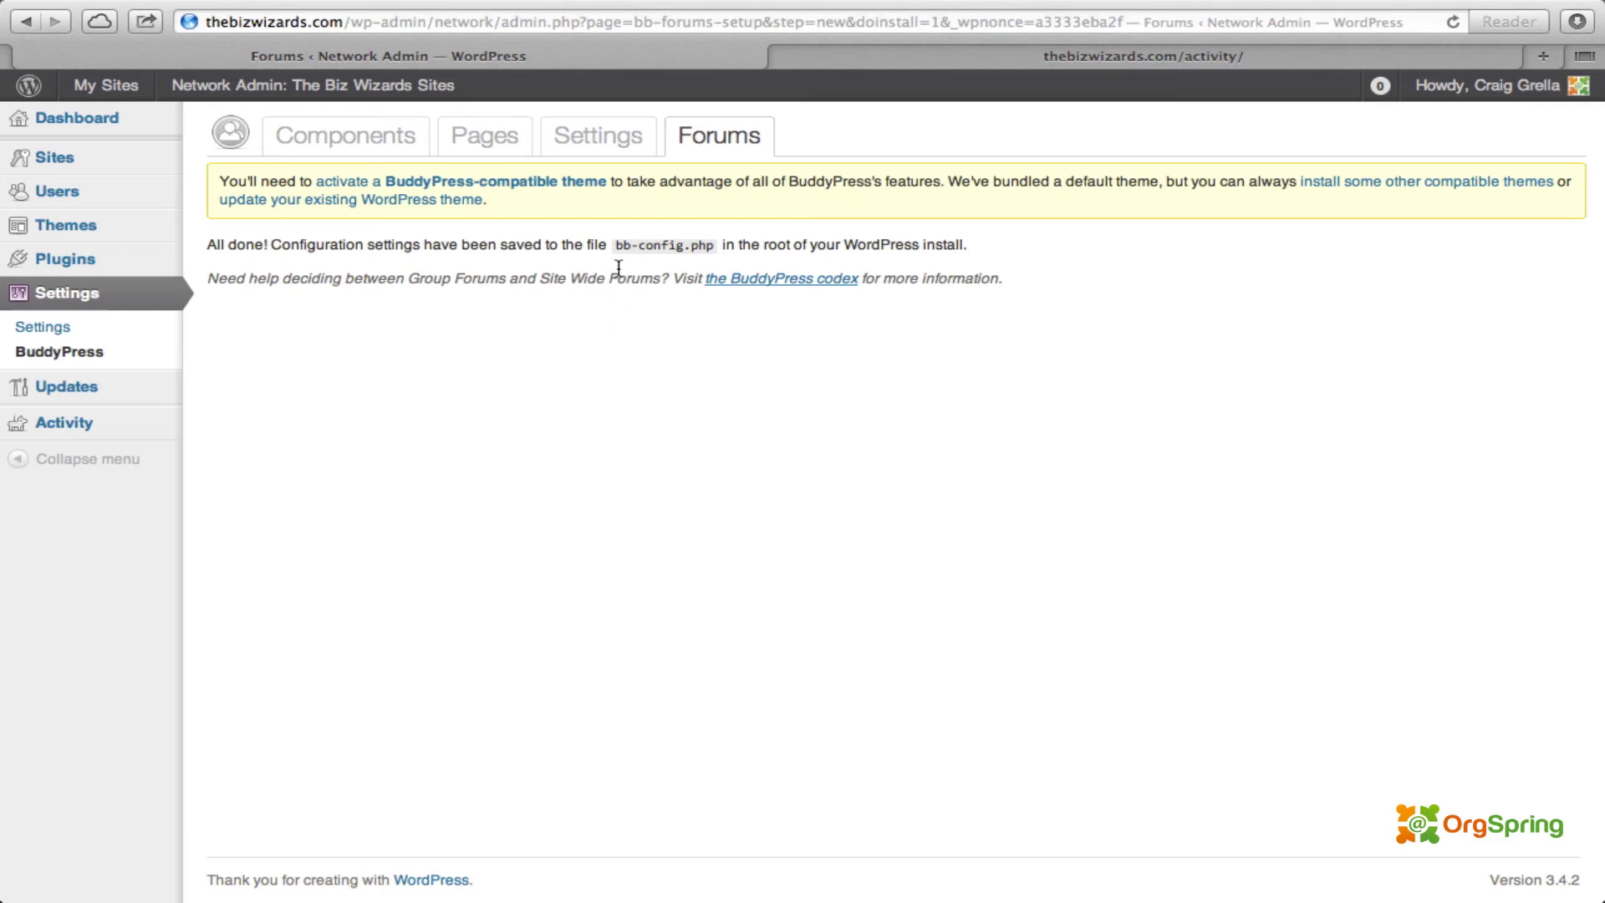
click(716, 139)
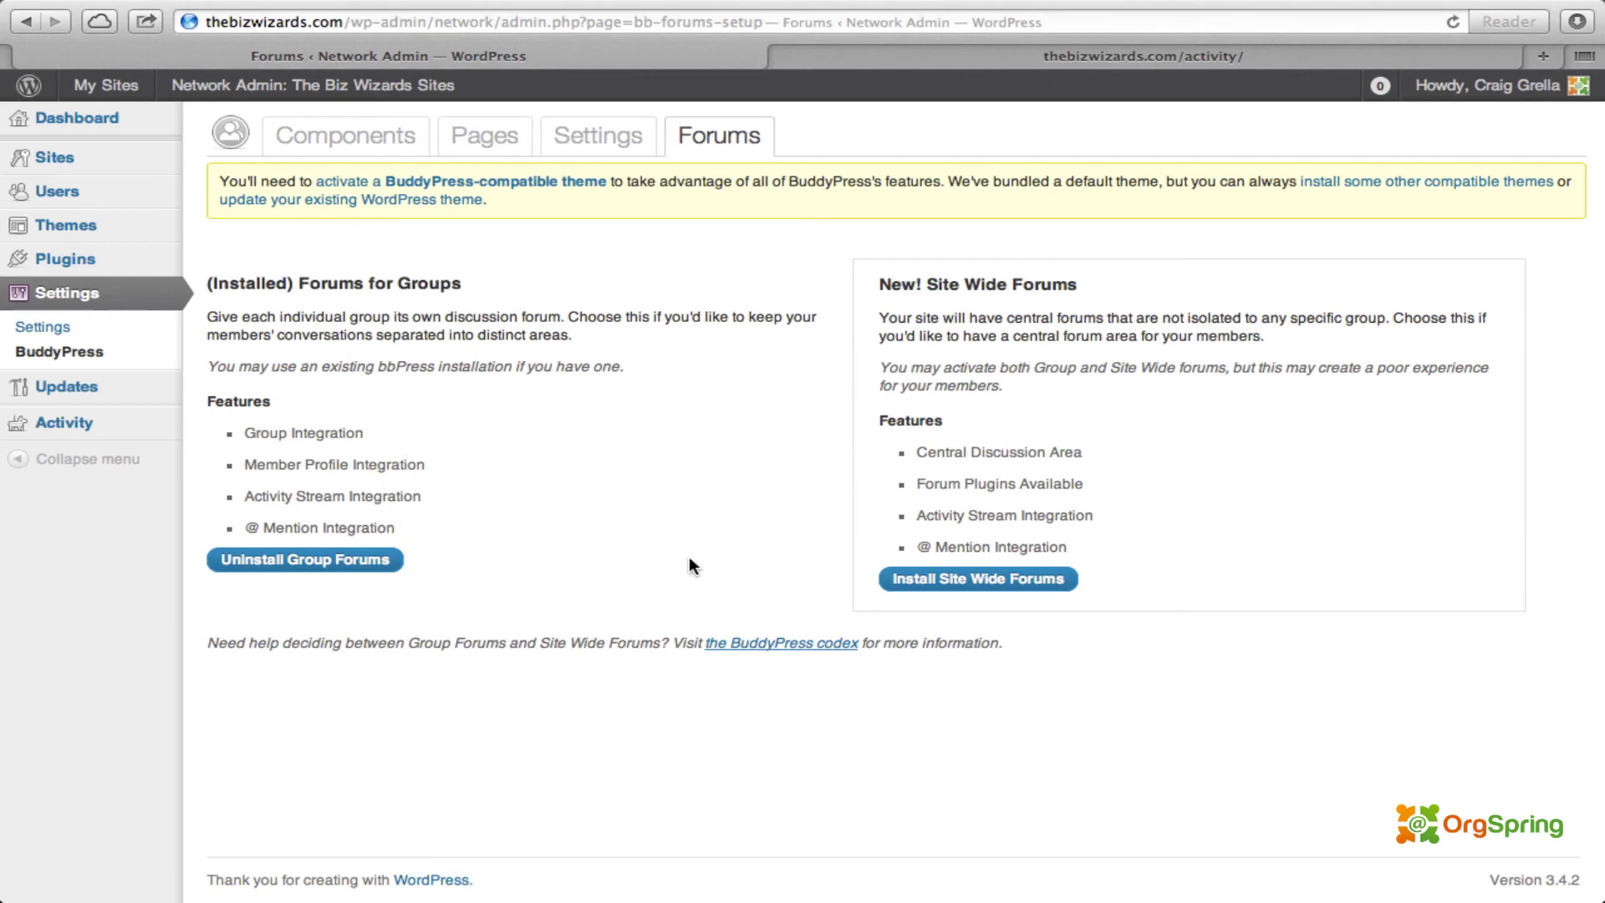
Step: Install the bbPress 2.1.2 plugin for site-wide forums and network-activate it
click(971, 577)
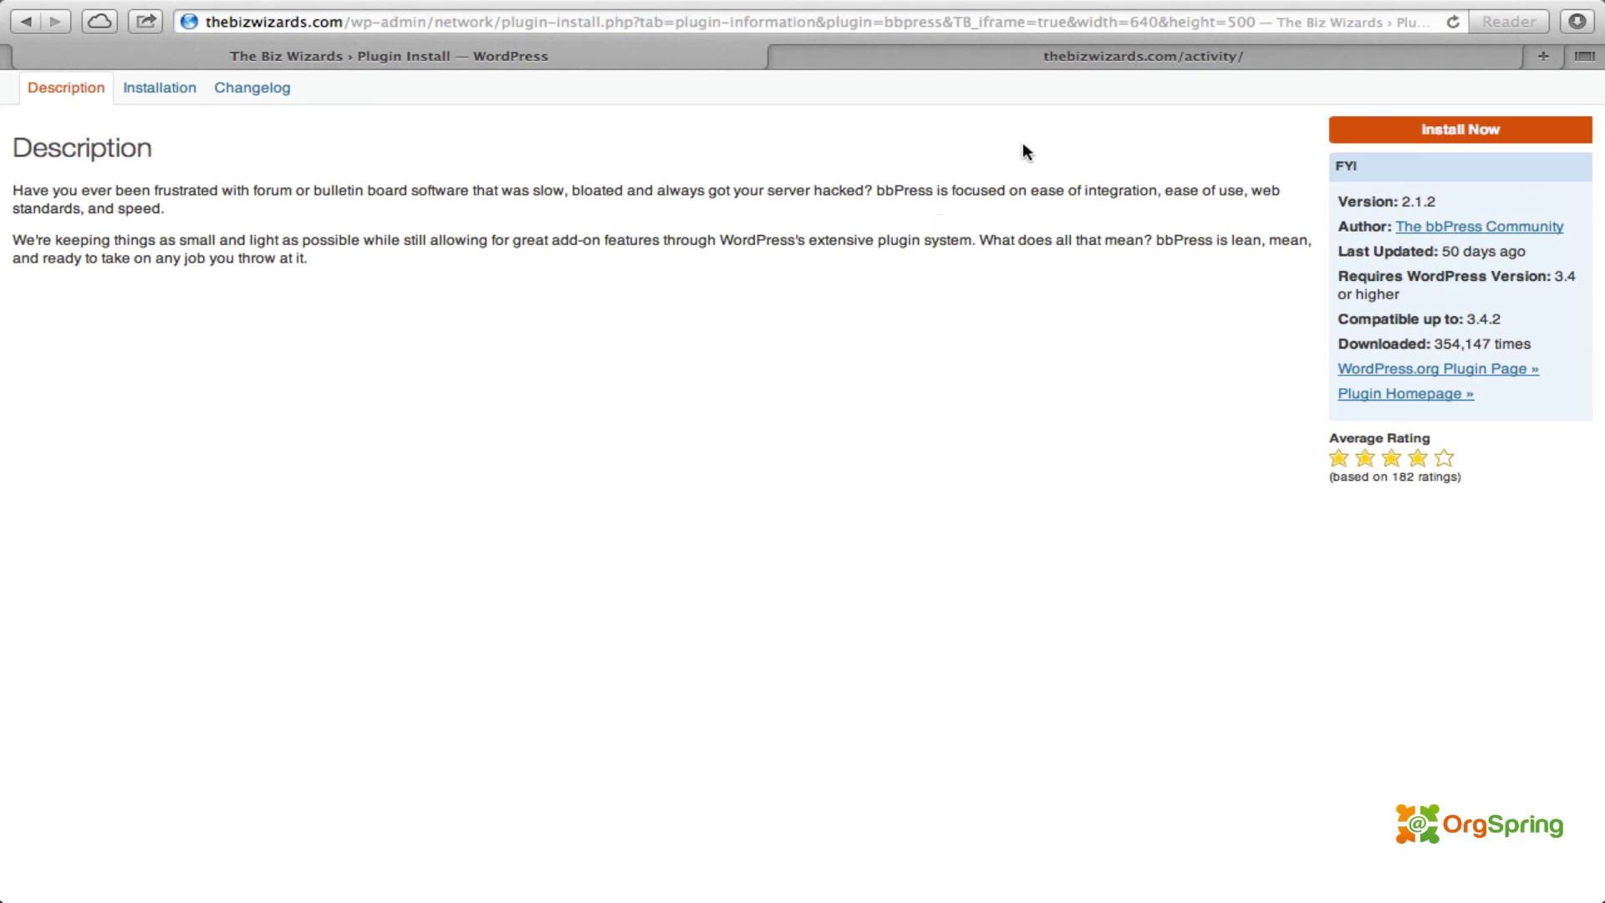
click(1445, 132)
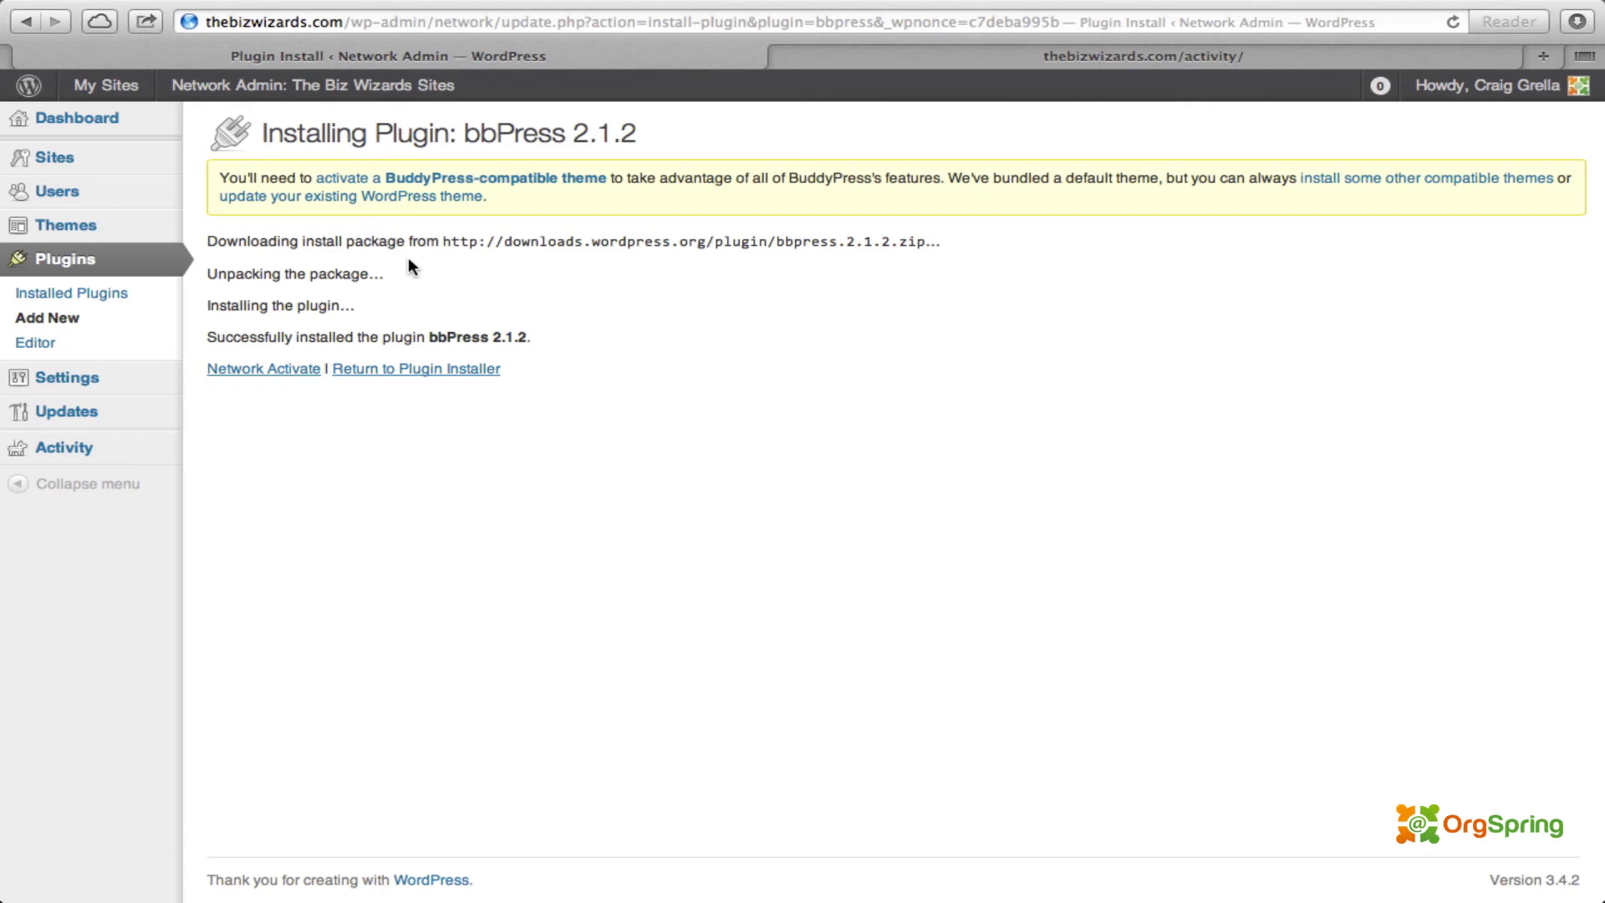
click(280, 382)
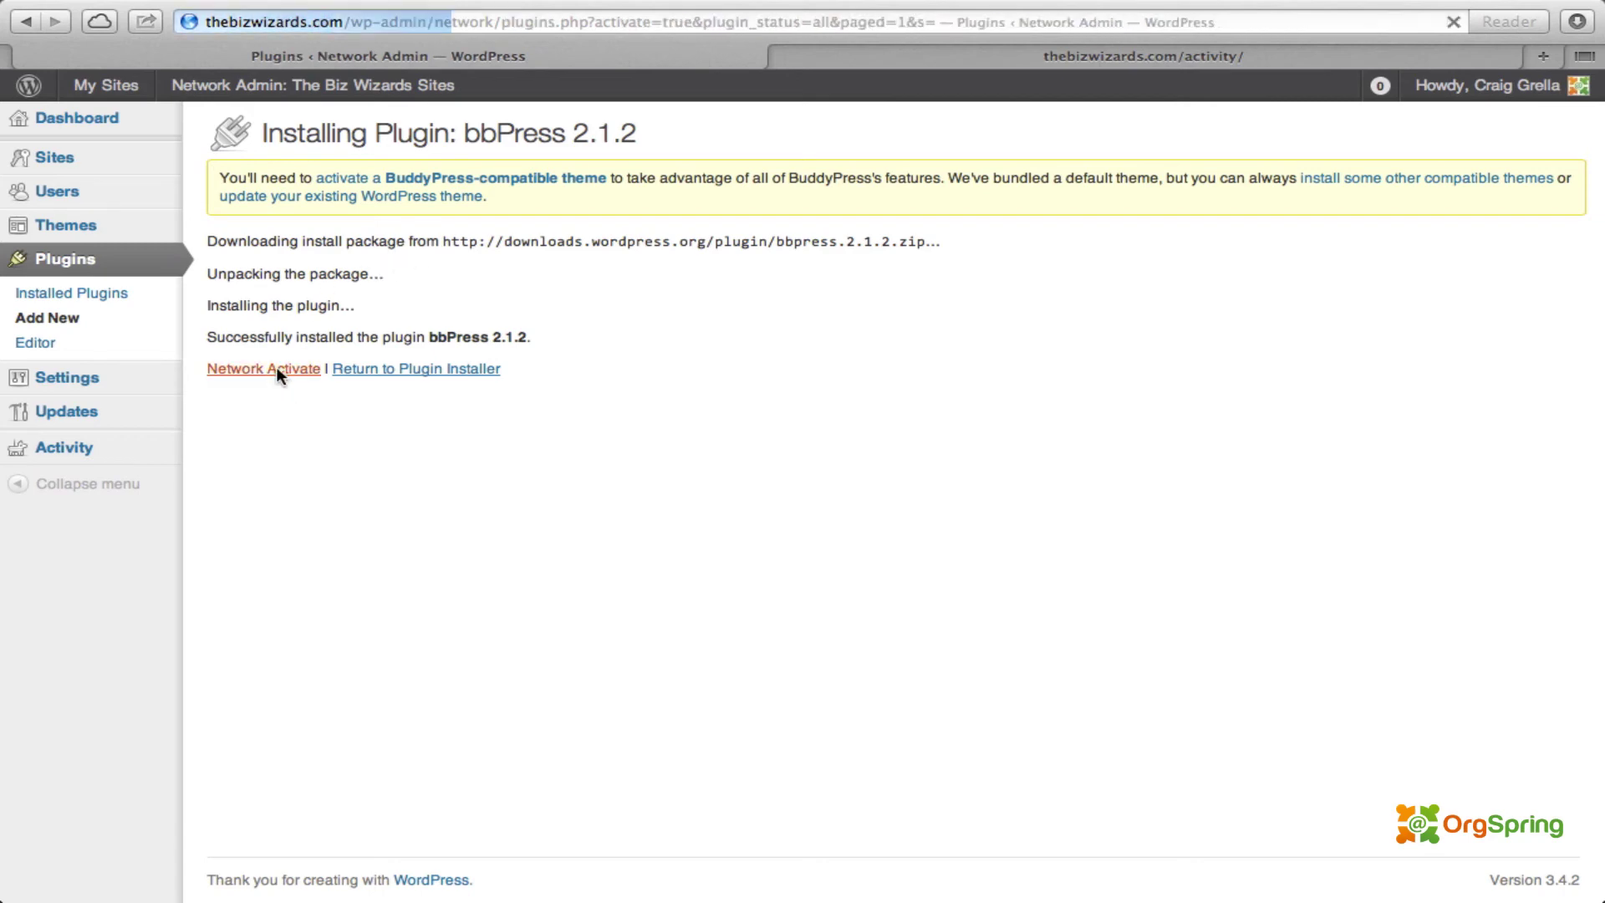
scroll(328, 484, down, 1)
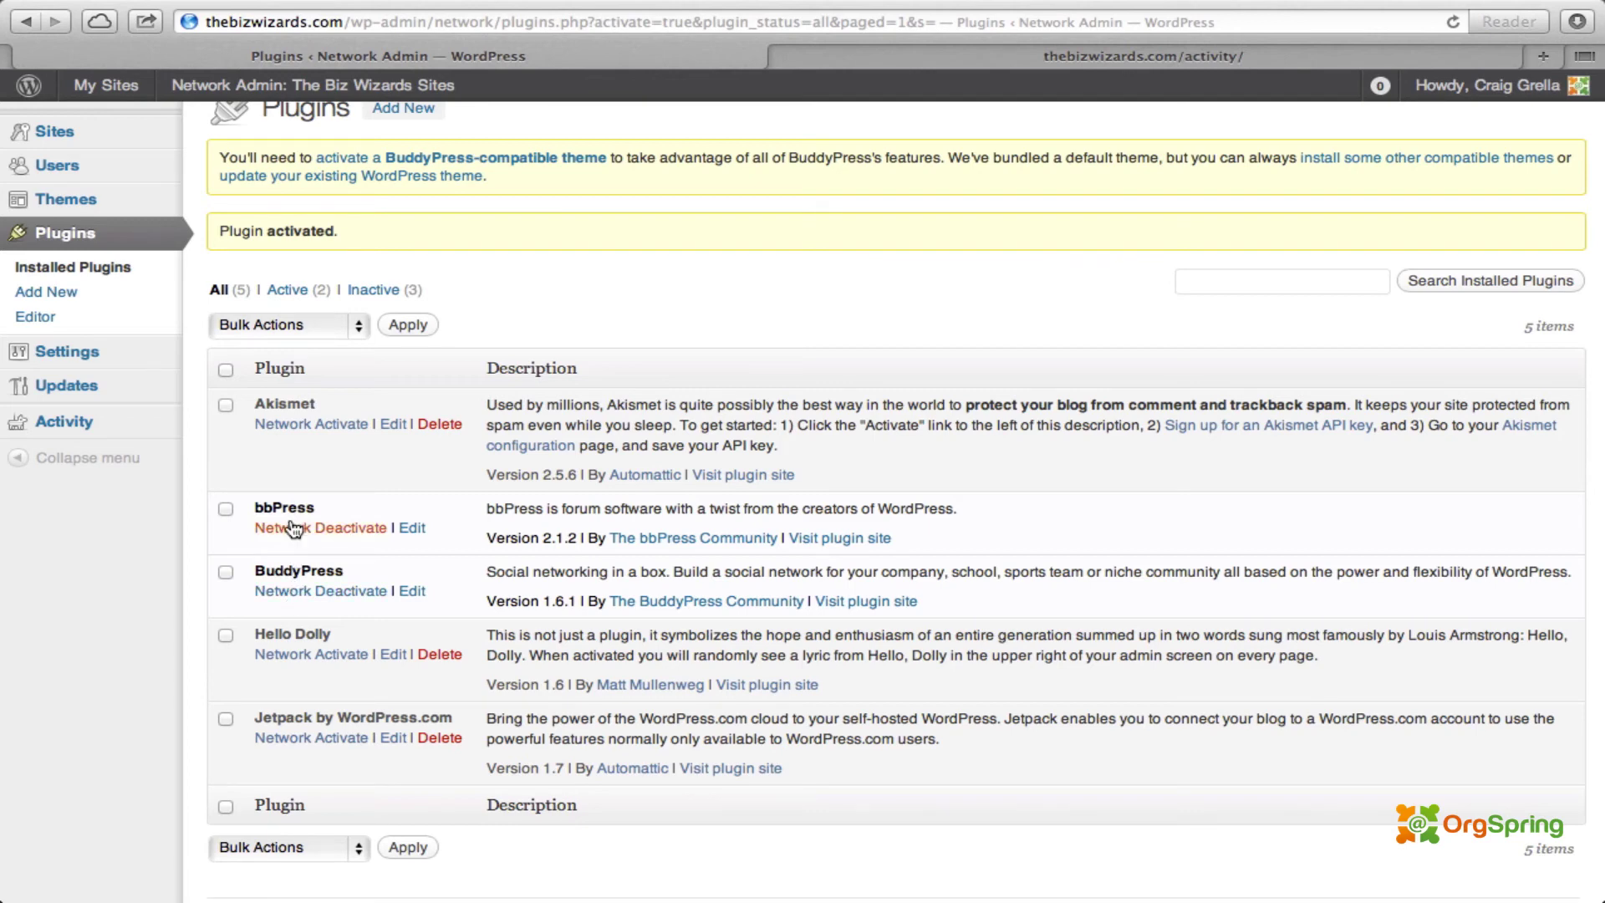
scroll(702, 327, up, 1)
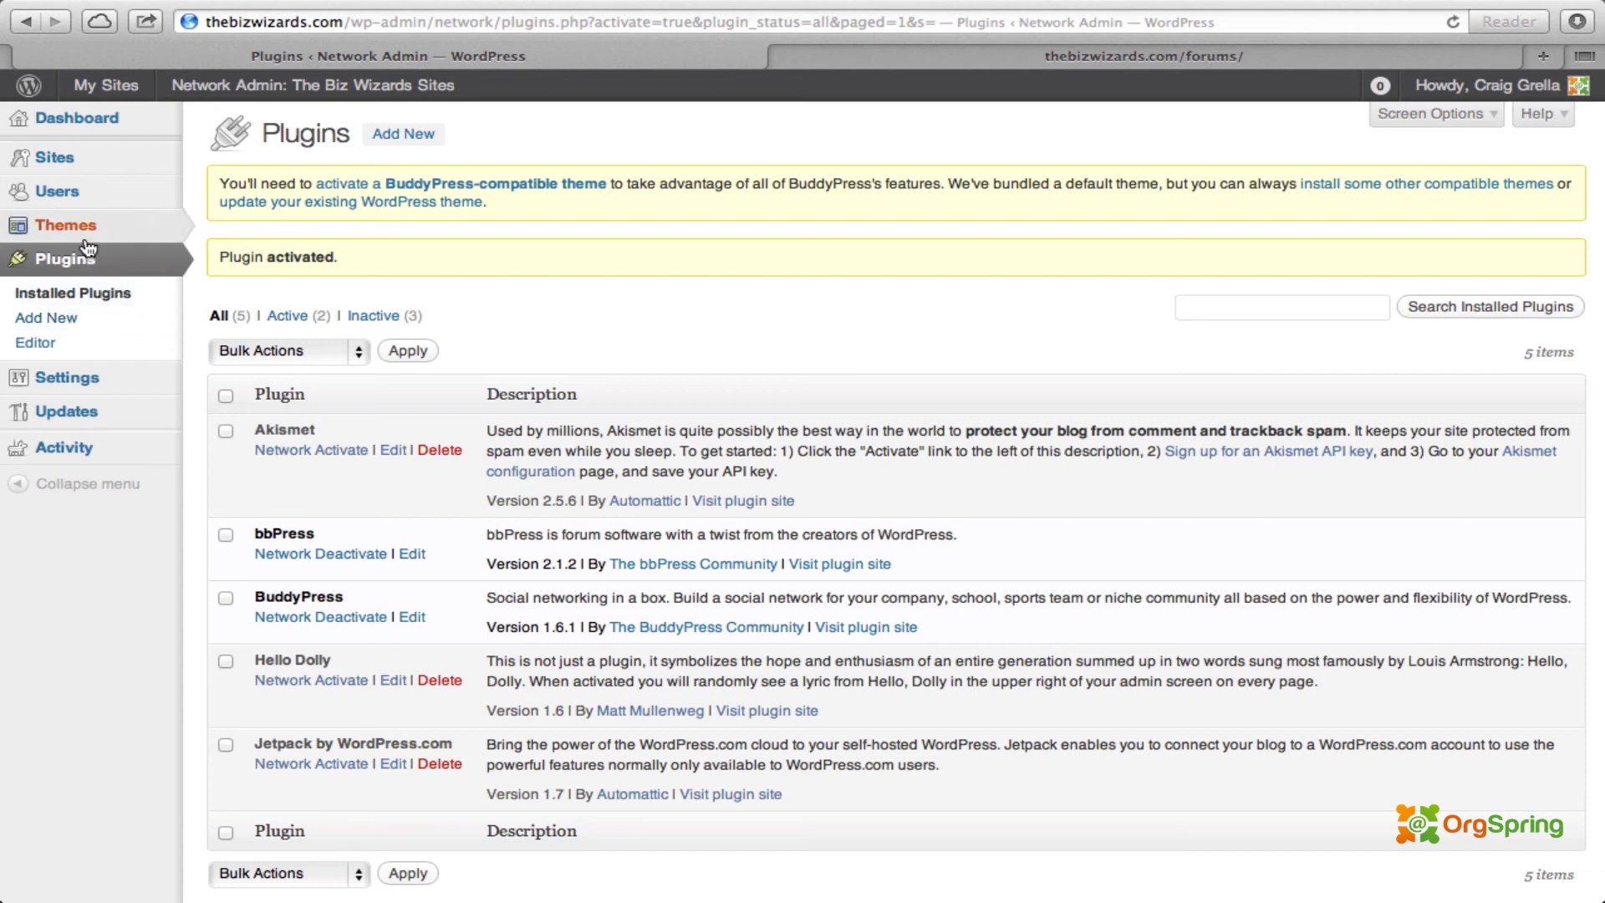
Step: Open The Biz Wizards Dashboard from My Sites in a new tab and switch to it
mouse_move(79, 231)
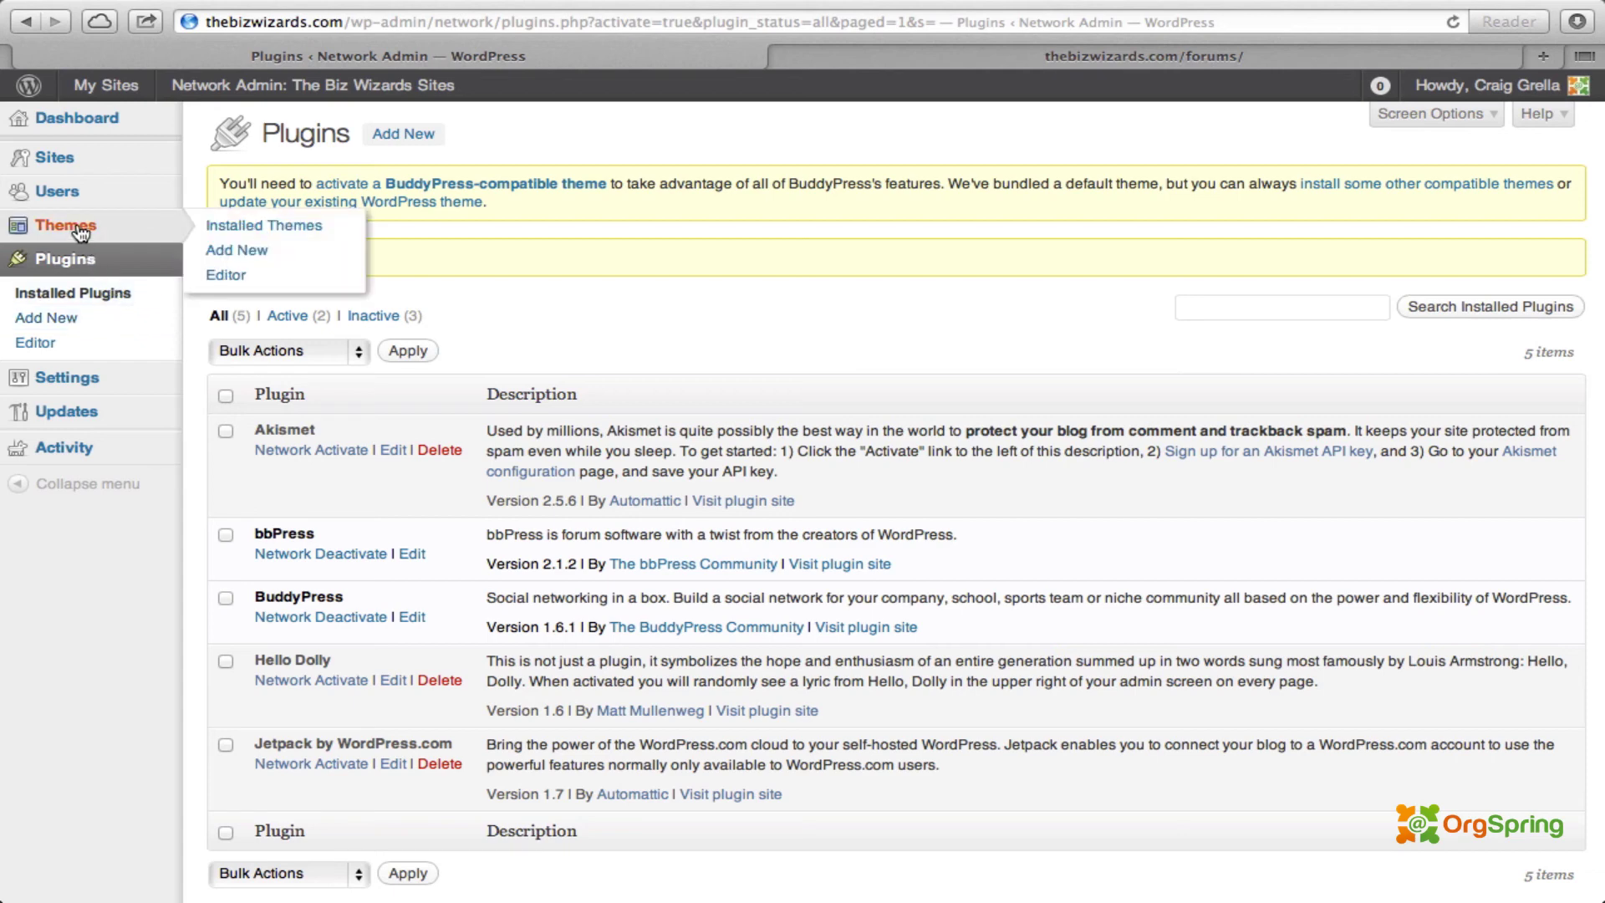
mouse_move(105, 86)
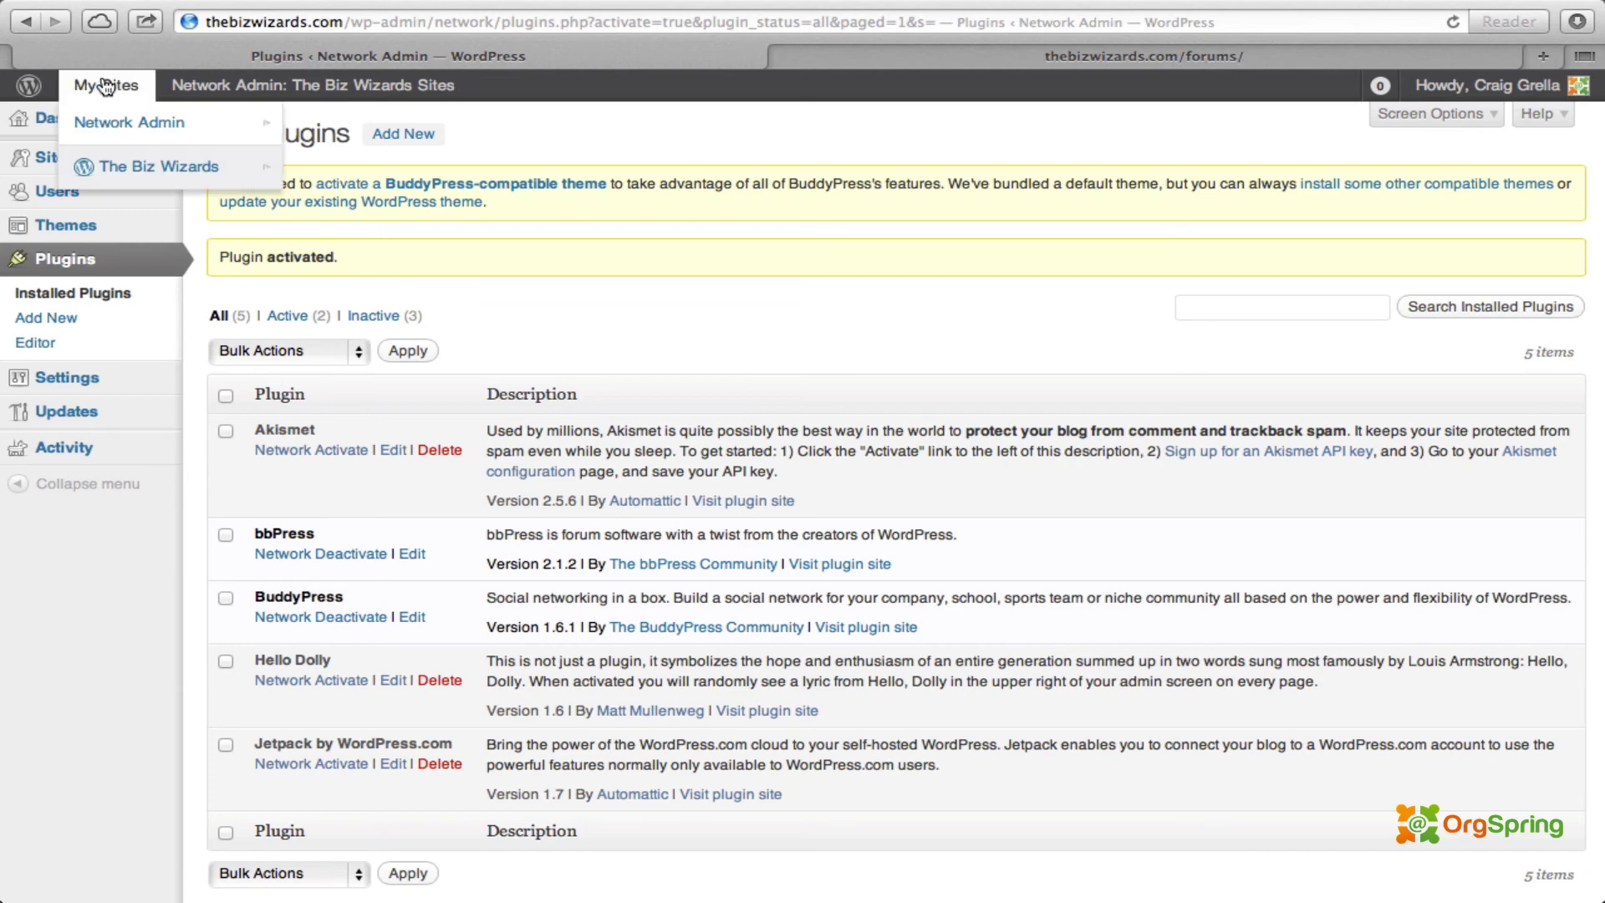
mouse_move(134, 172)
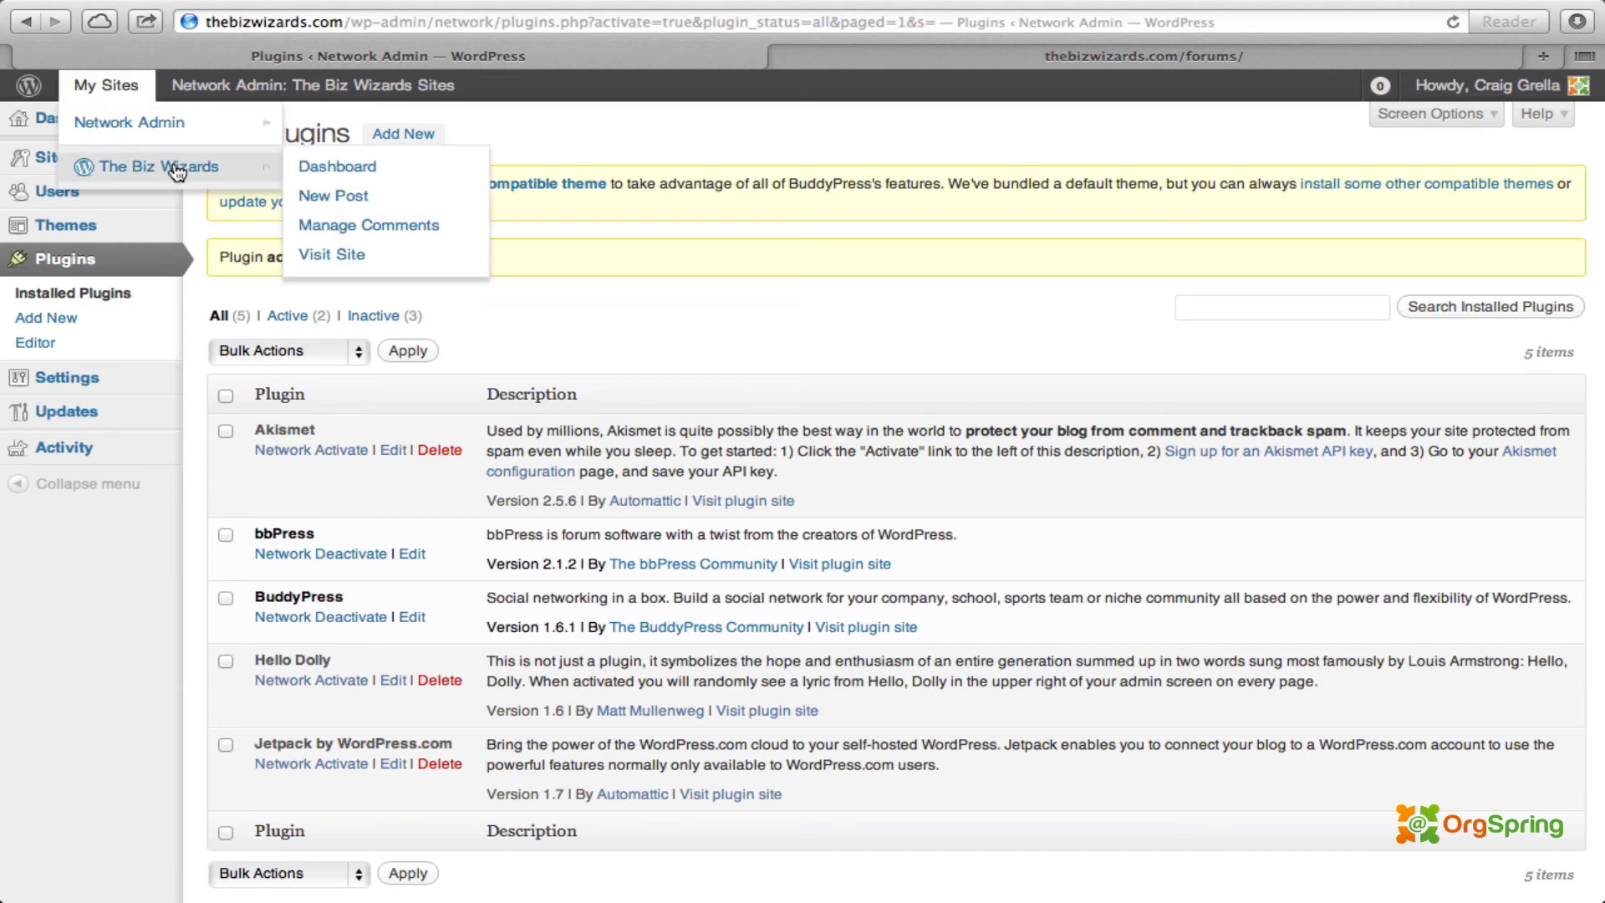
super+click(326, 167)
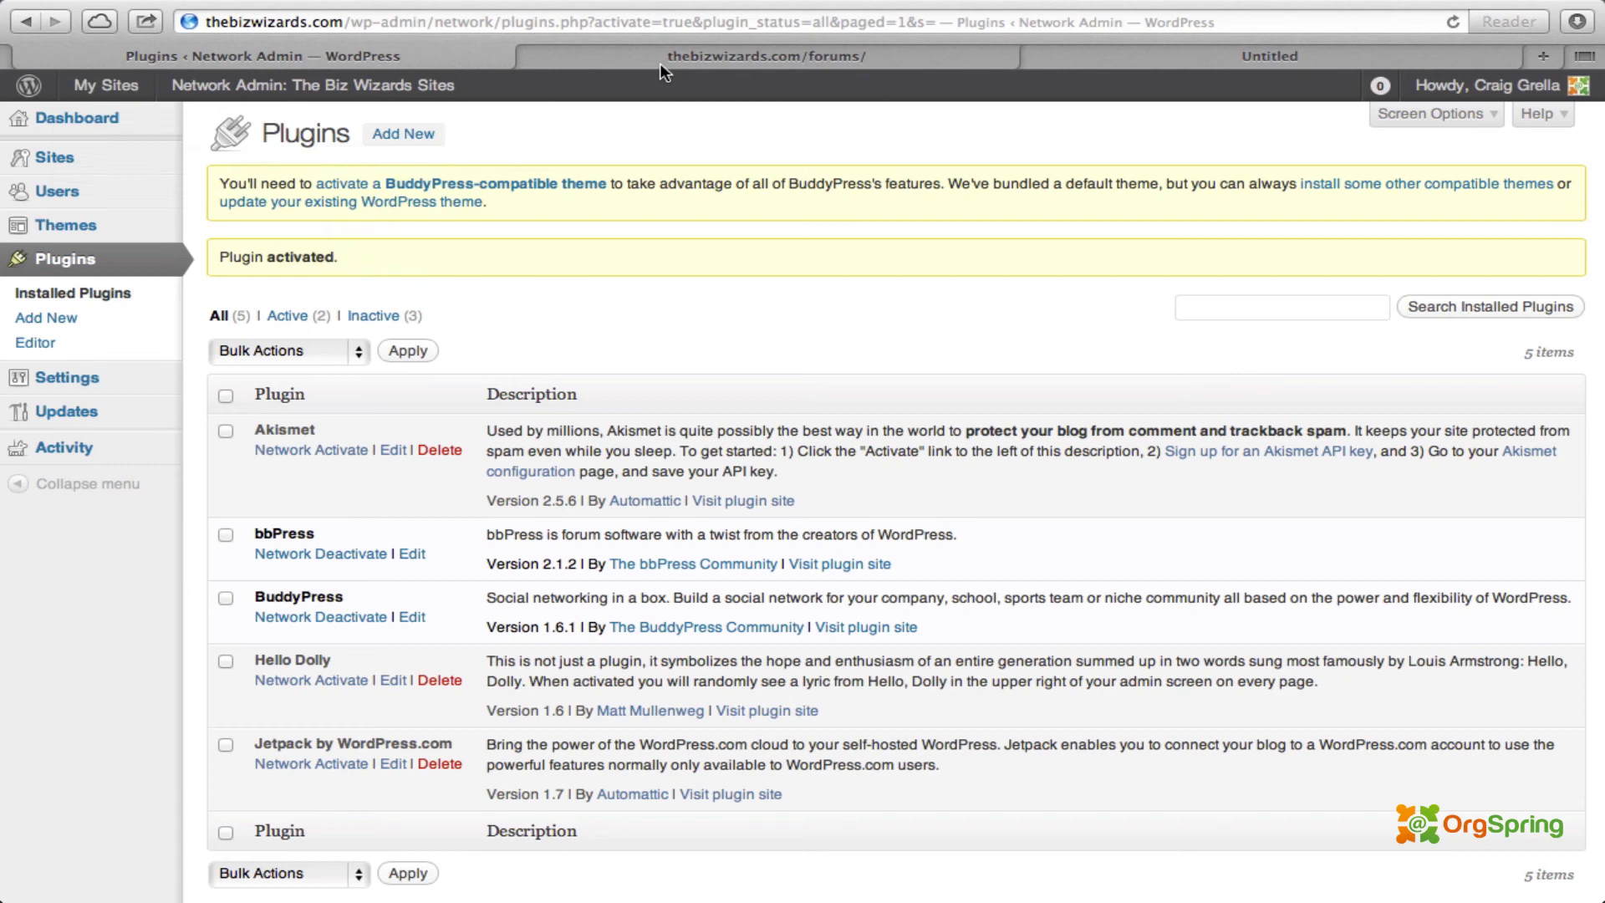
click(1092, 54)
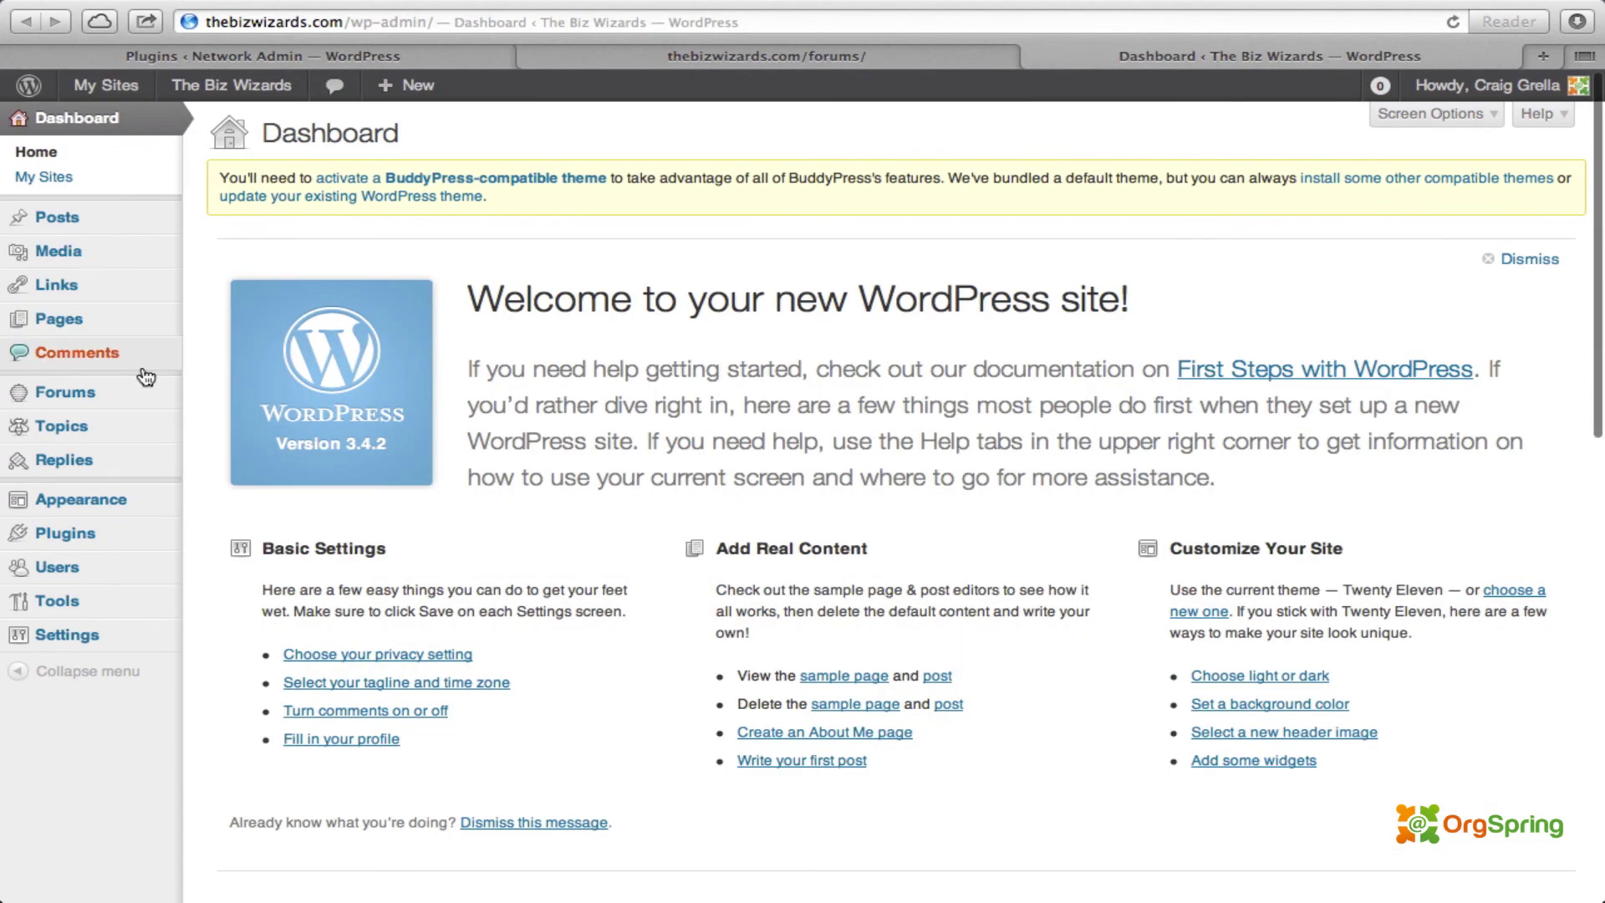
mouse_move(92, 394)
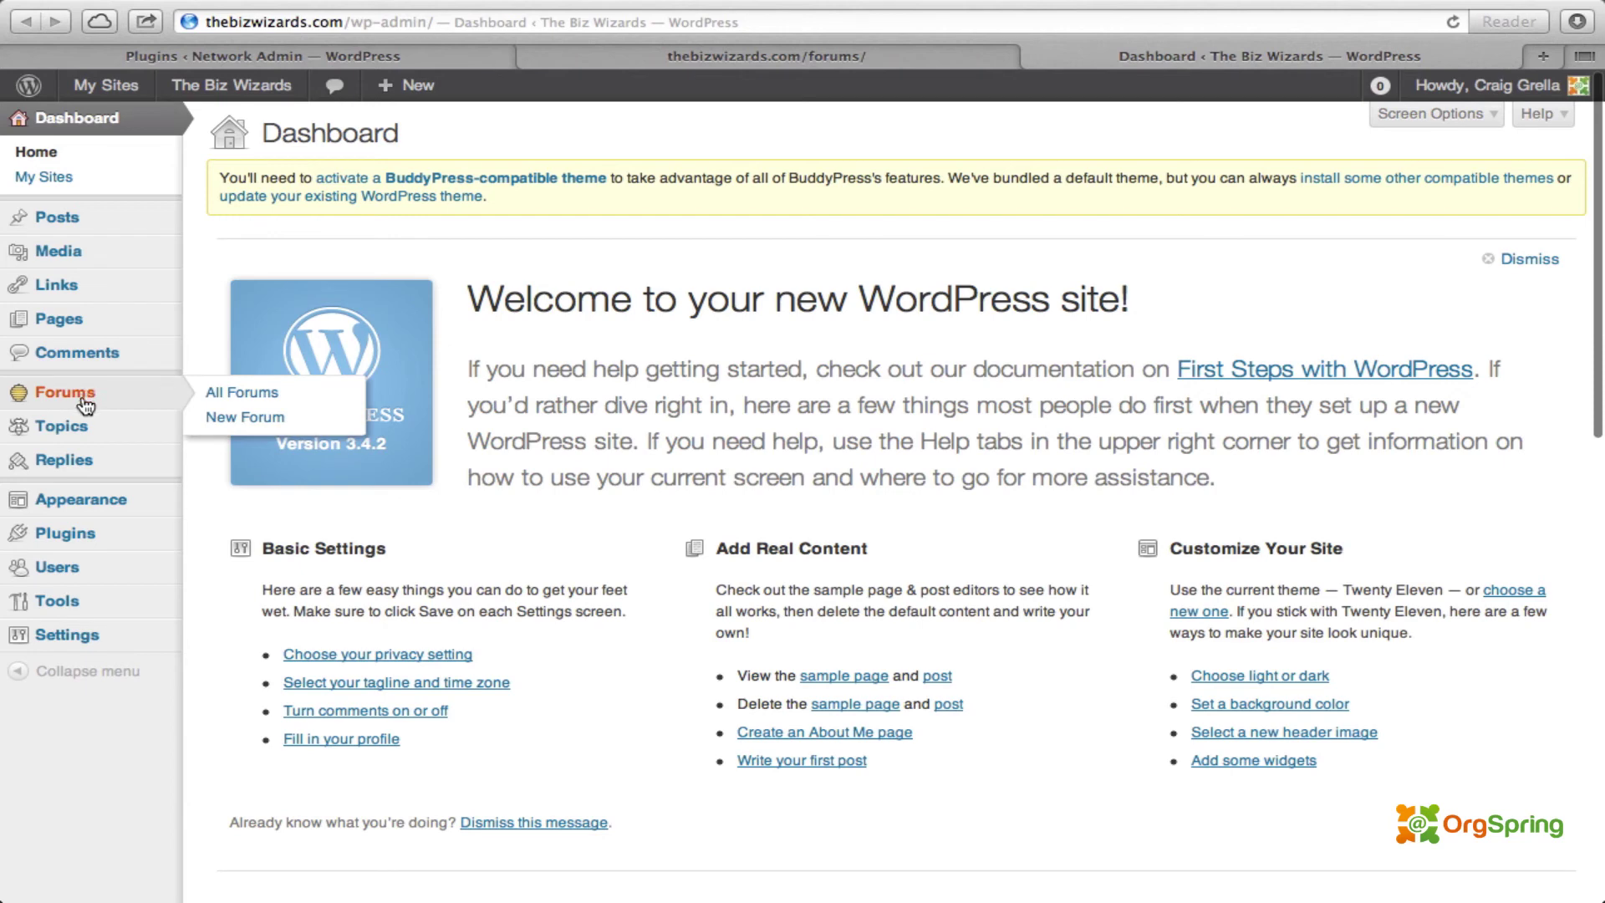
mouse_move(89, 456)
Step: Open Appearance > Themes and scroll to BuddyPress Default under Available Themes
mouse_move(96, 636)
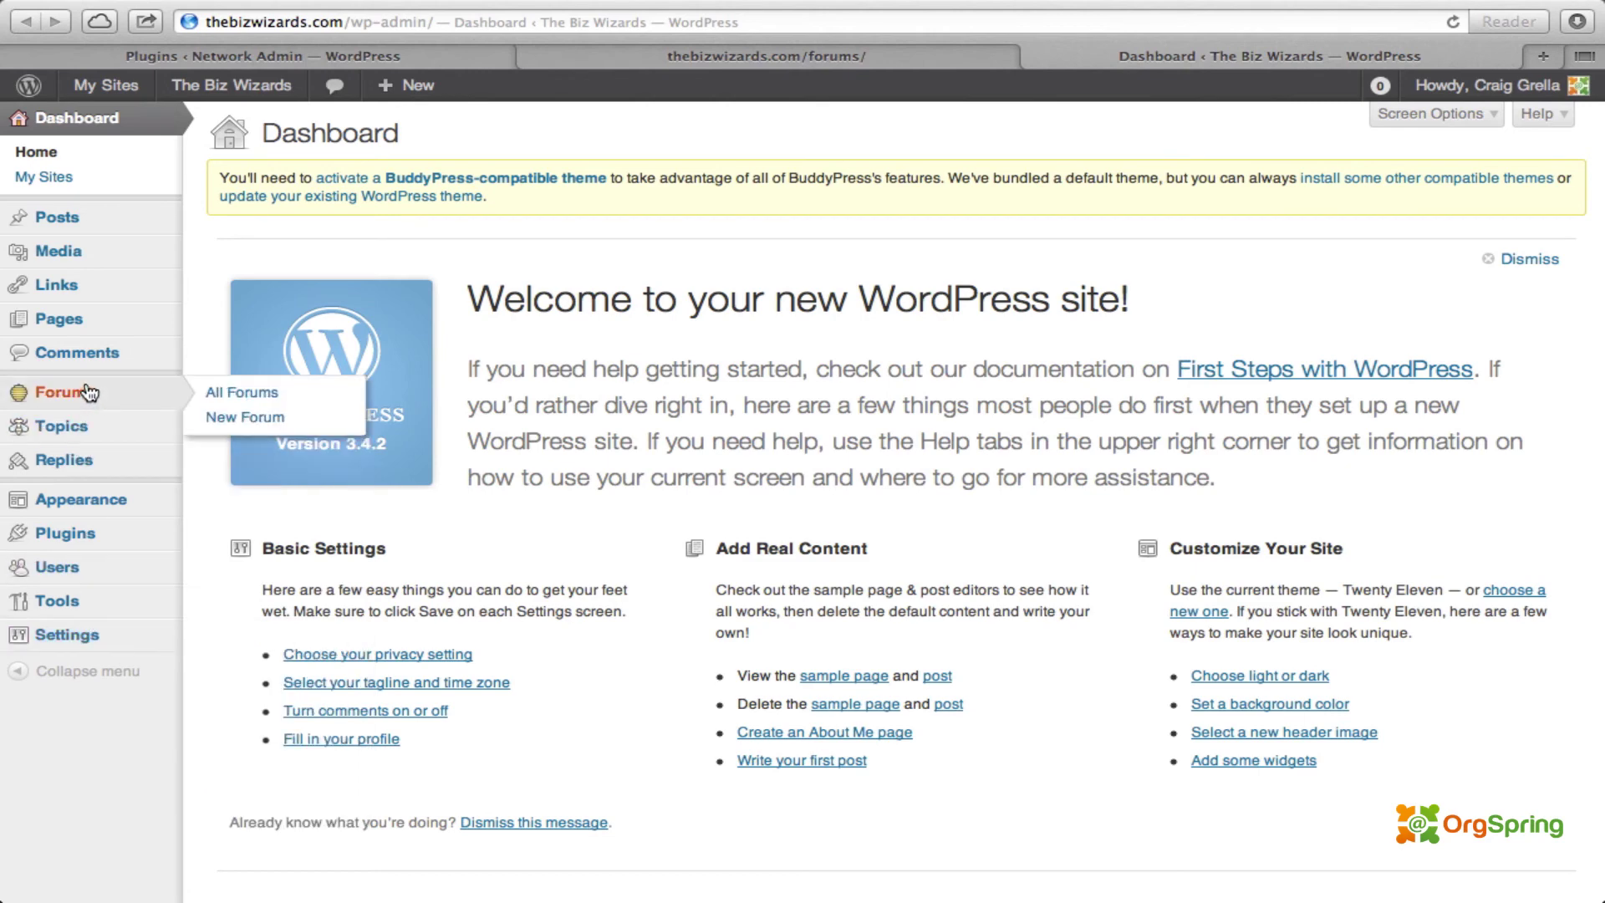
mouse_move(104, 502)
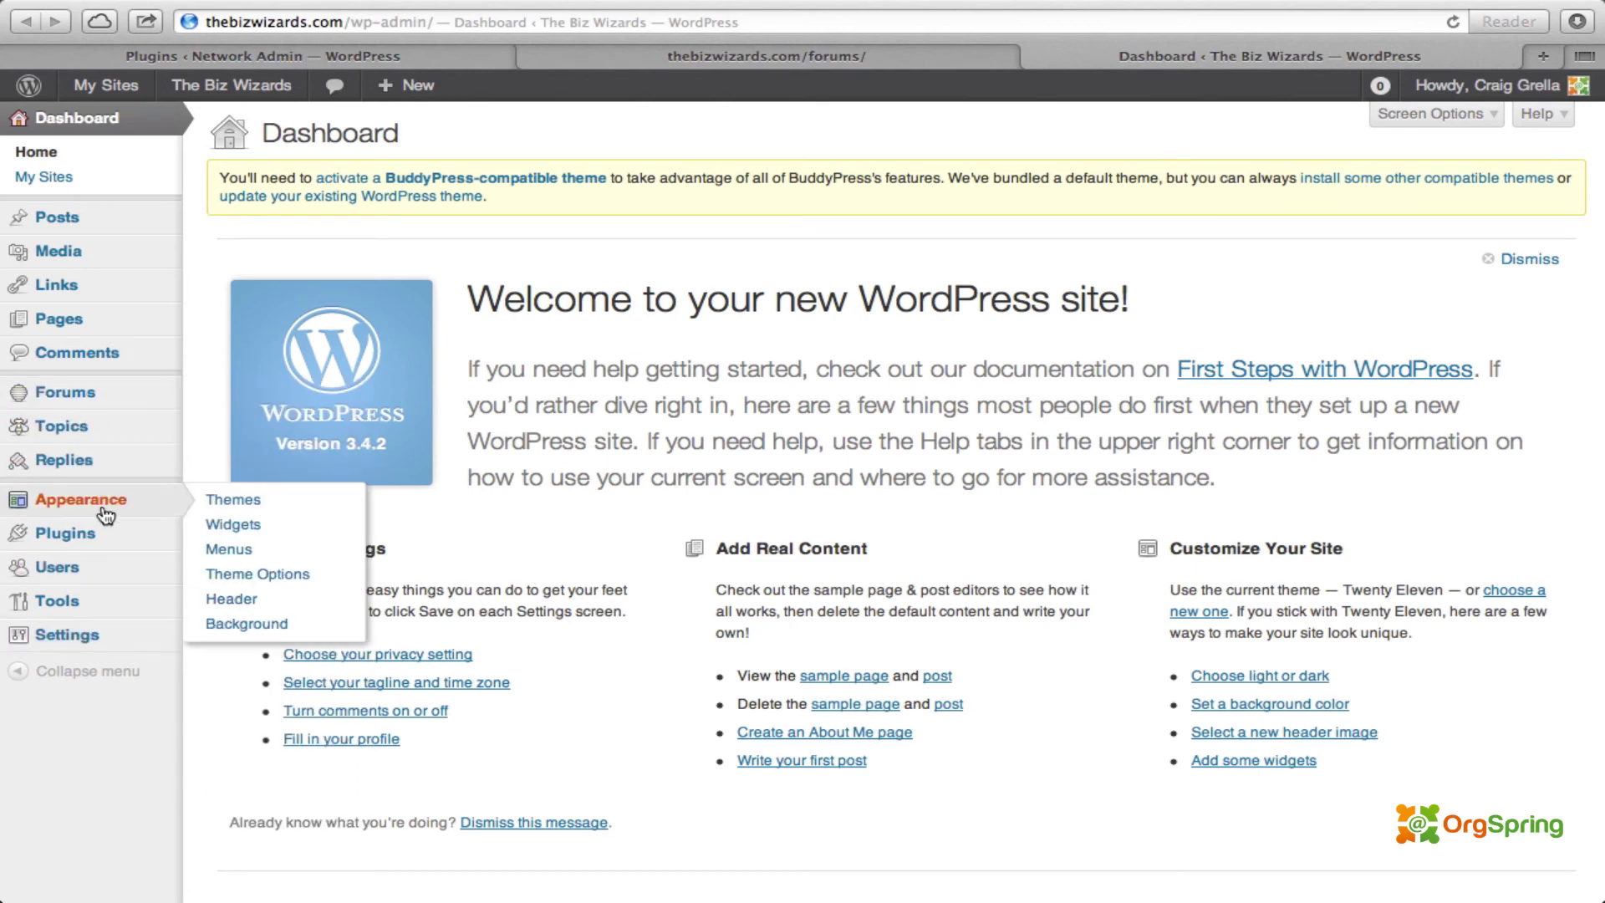
click(235, 500)
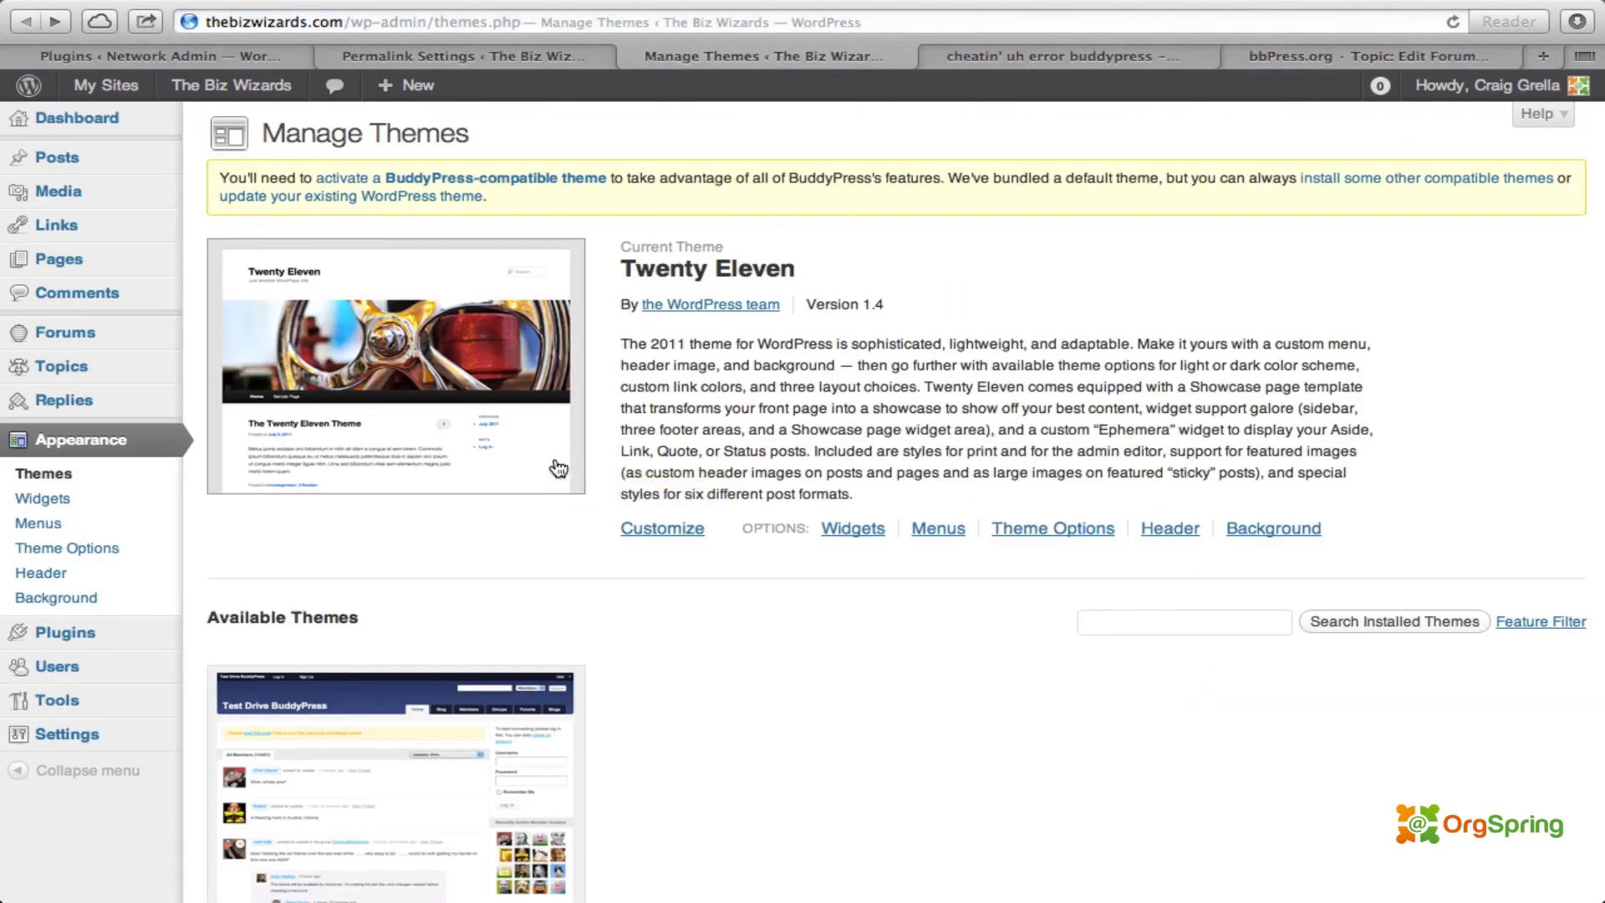
scroll(559, 468, down, 5)
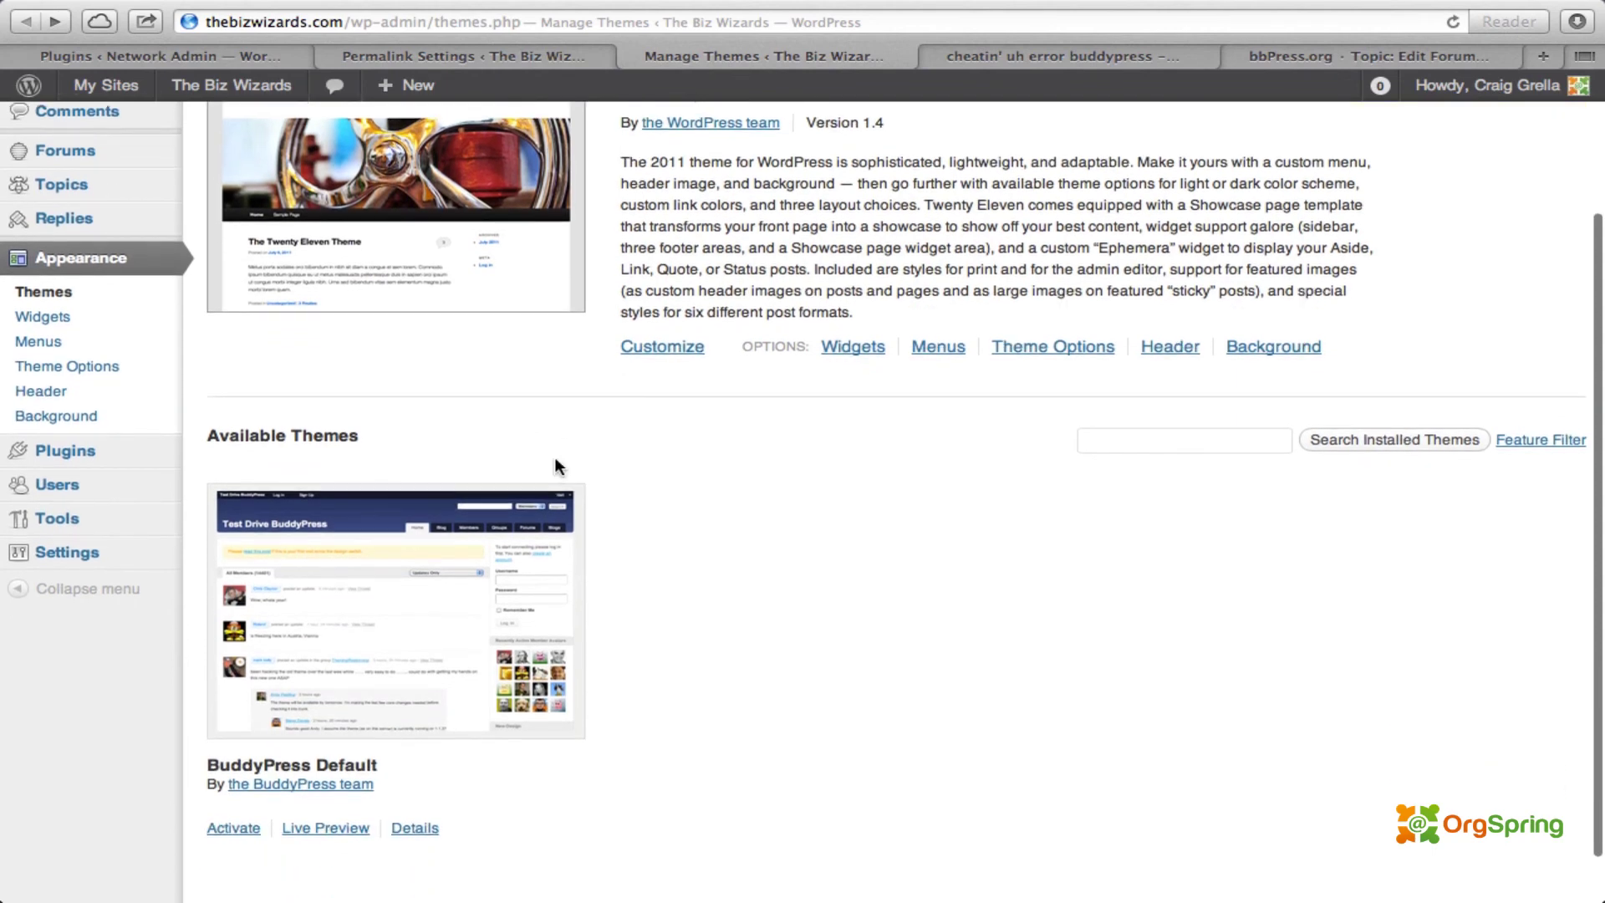
scroll(555, 460, down, 1)
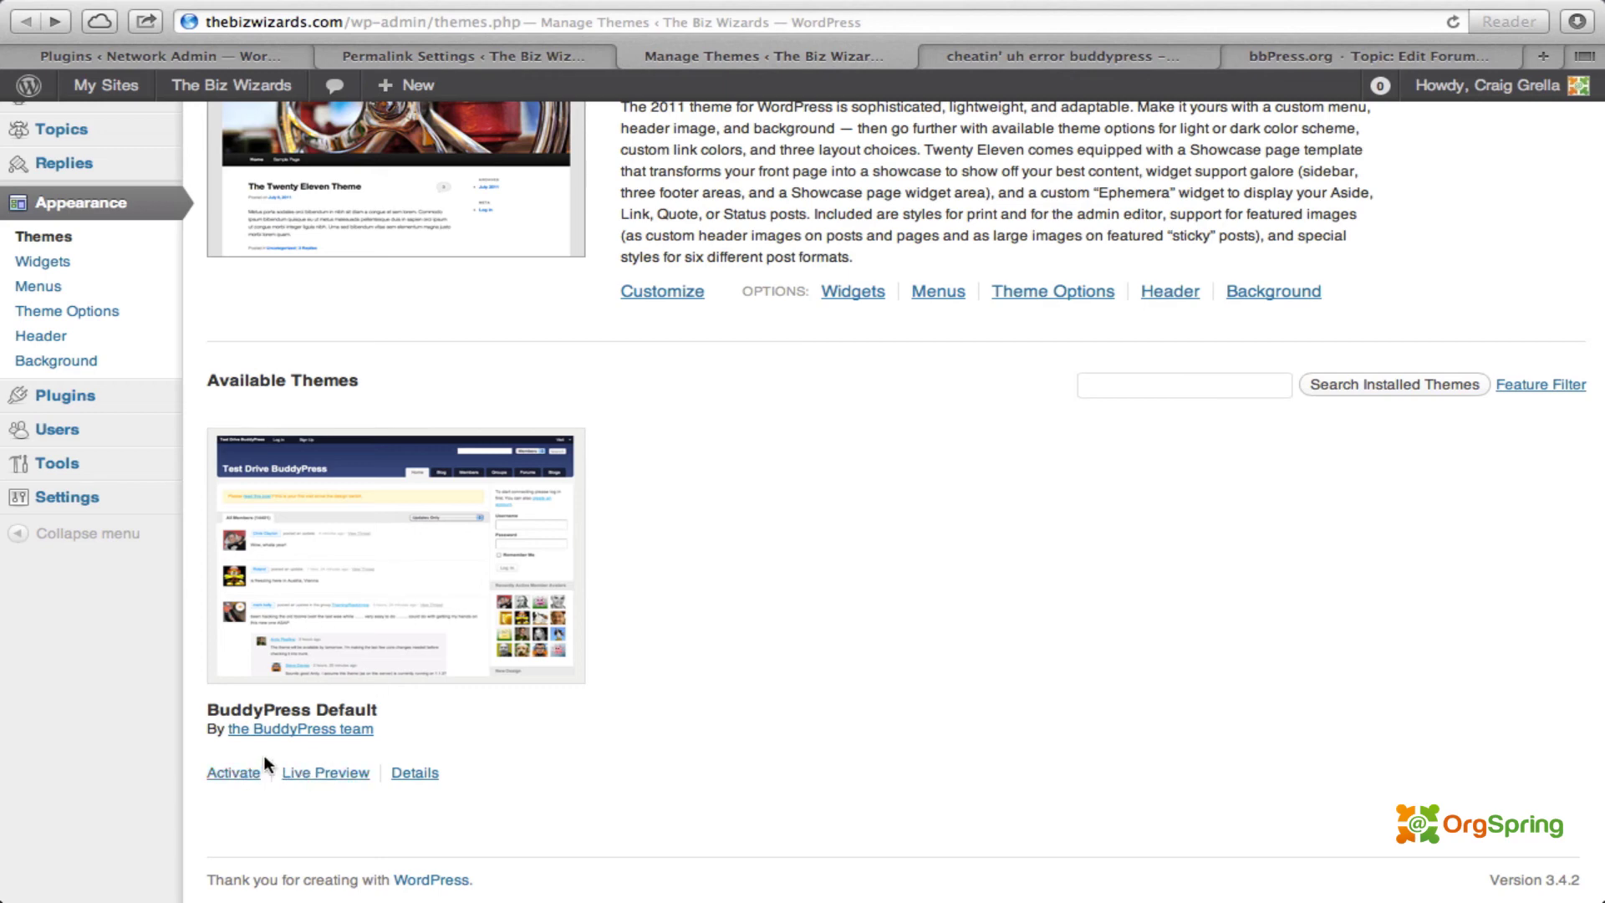
Step: Try activating the BuddyPress Default theme, which returns a "Cheatin' uh?" error
click(241, 774)
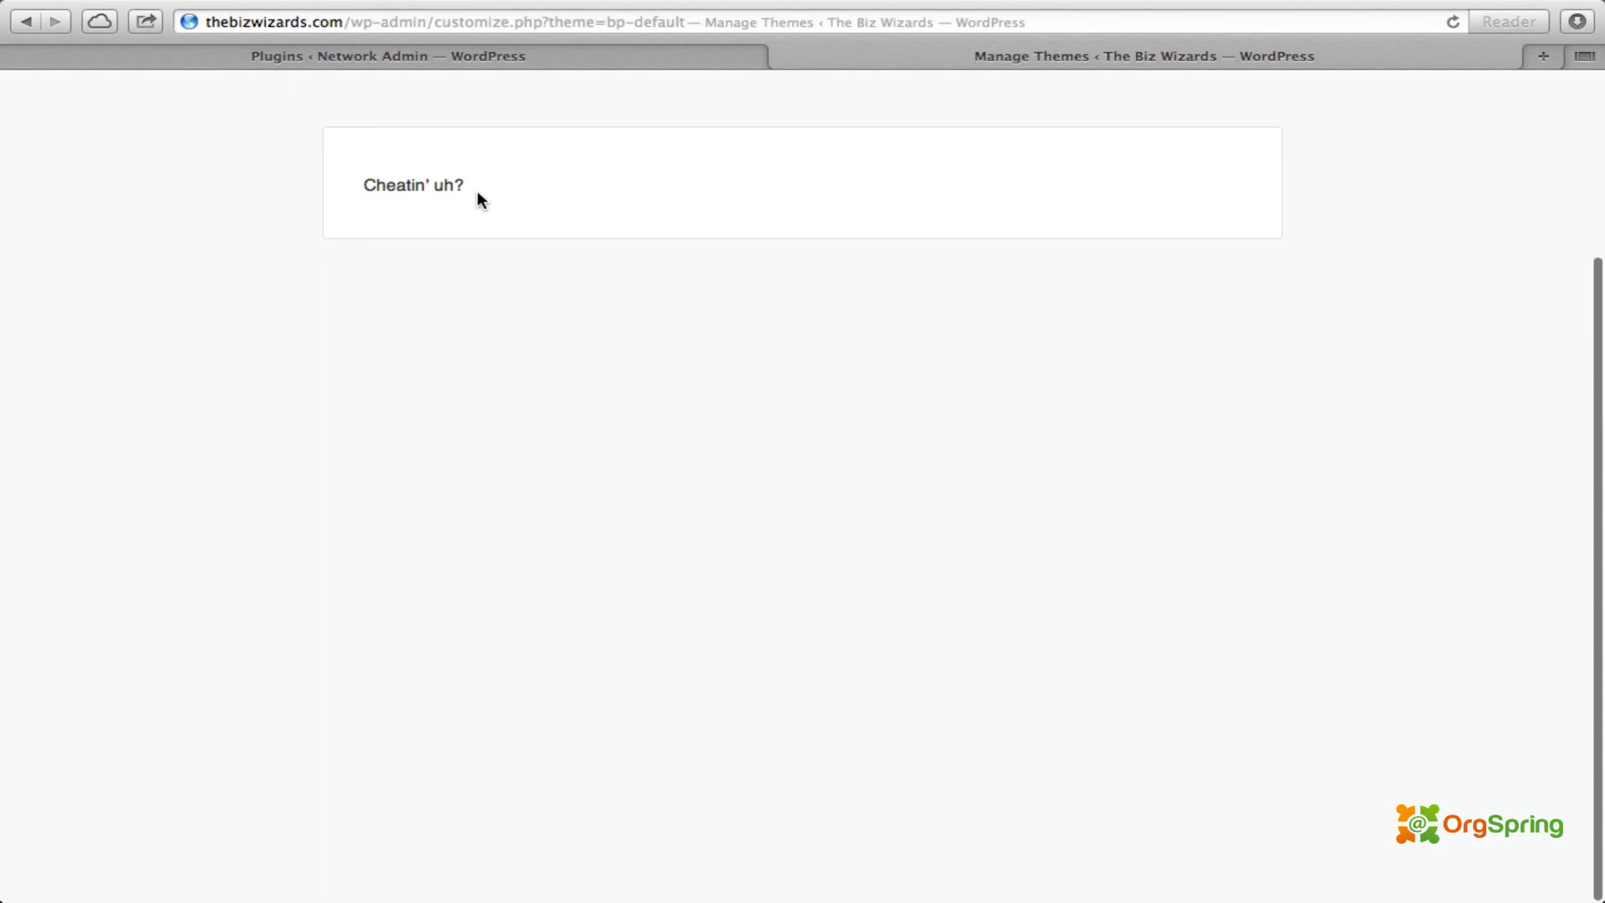
Step: Back in Network Admin, list All Sites and open thebizwizards.com for editing
click(471, 57)
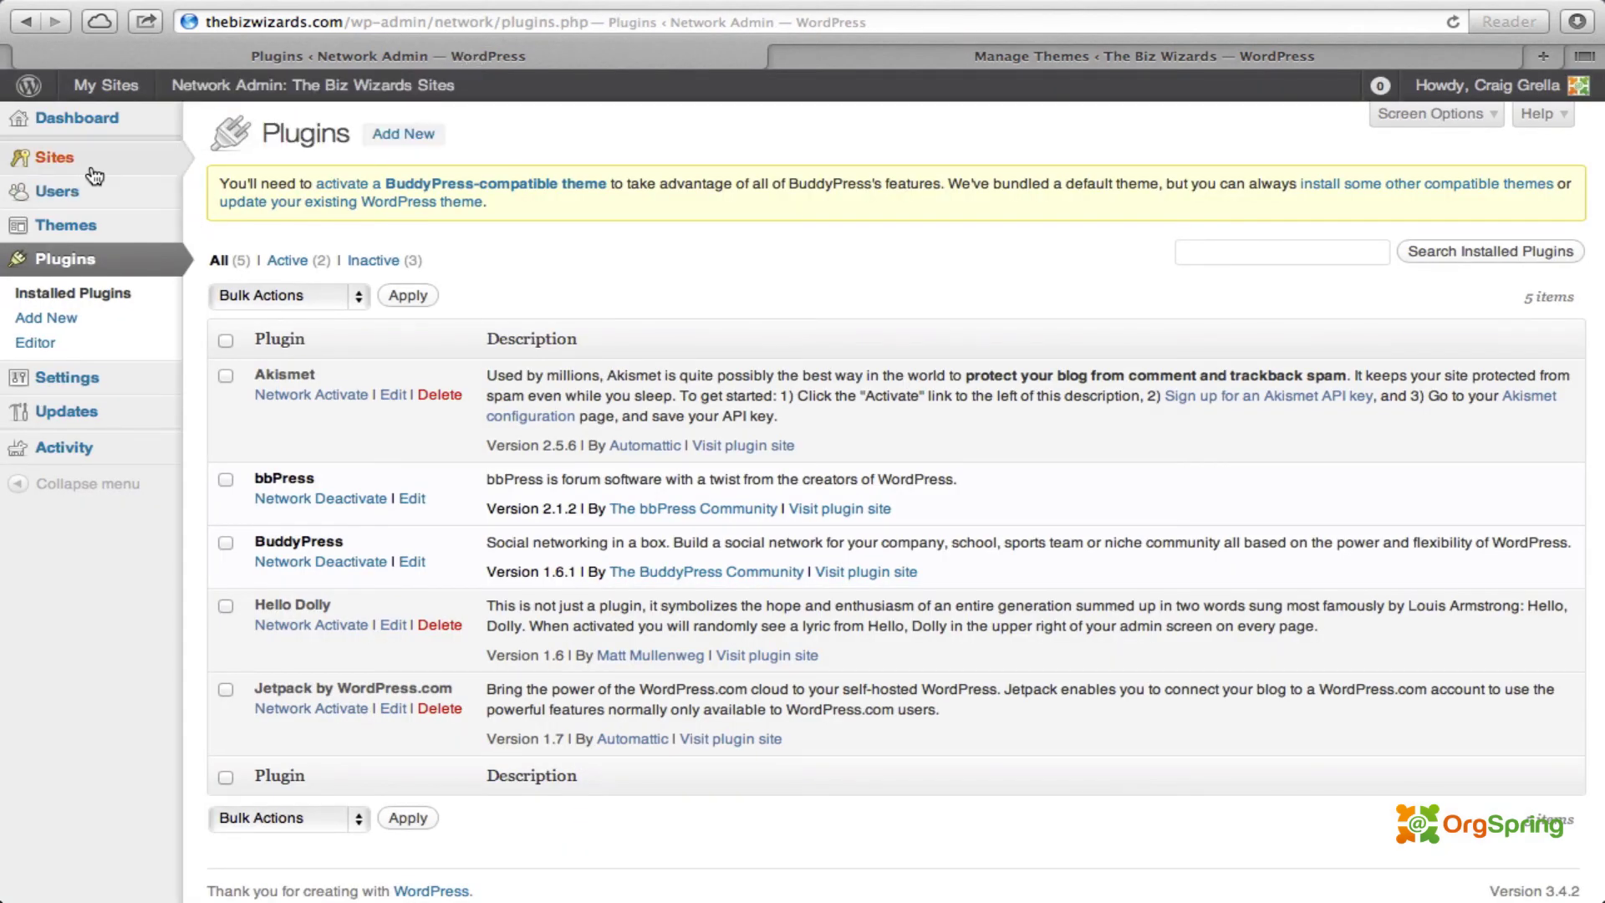
mouse_move(75, 167)
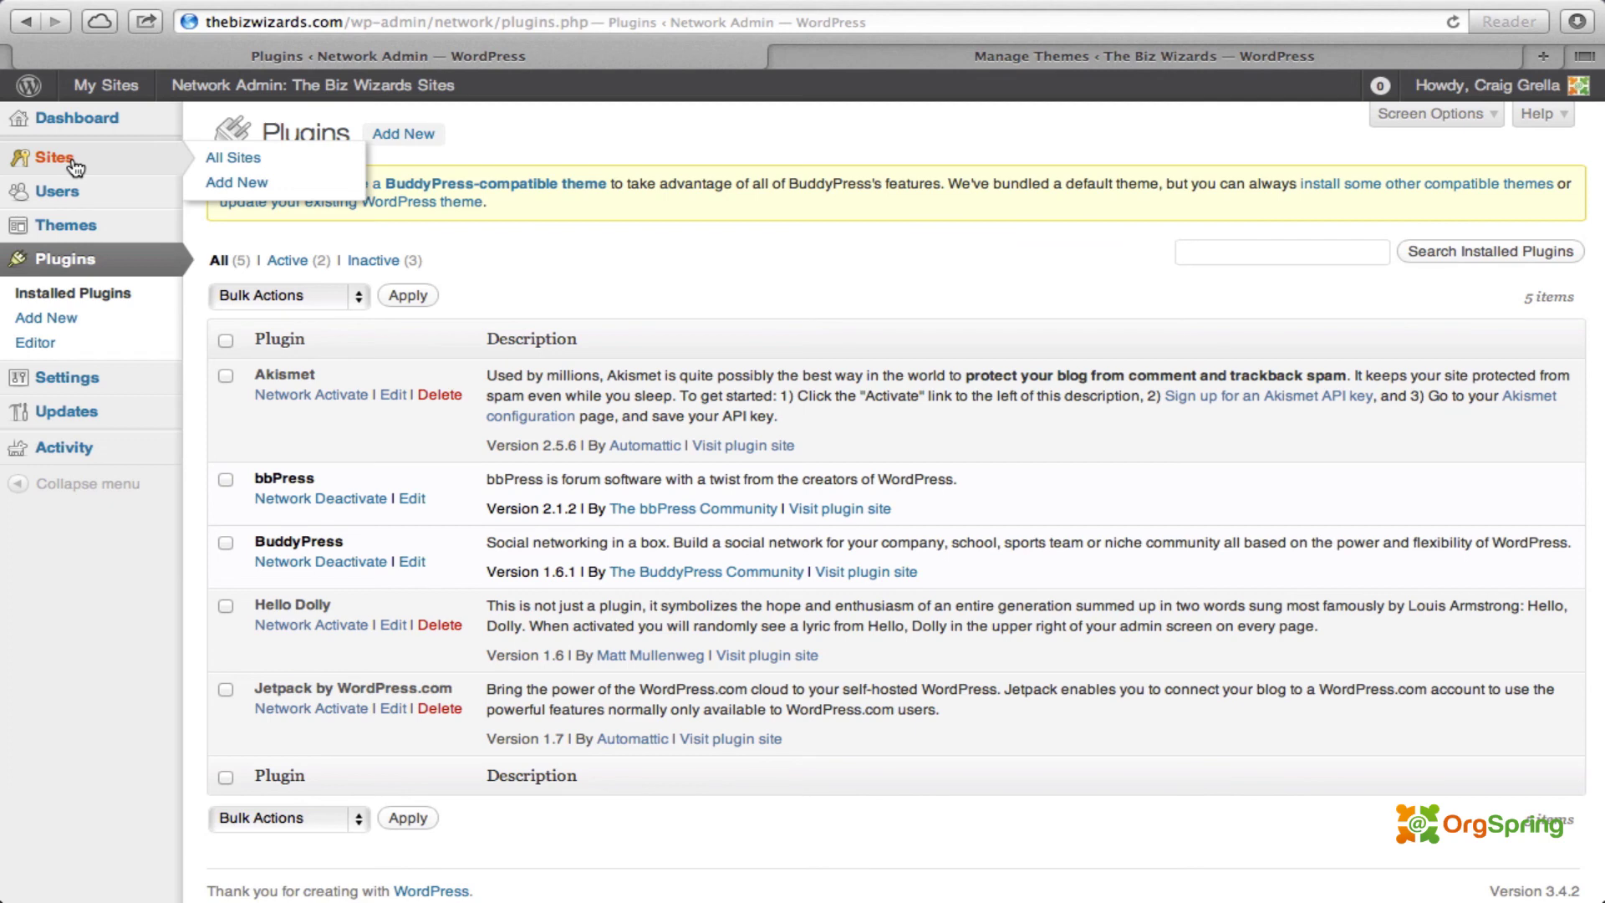
click(241, 163)
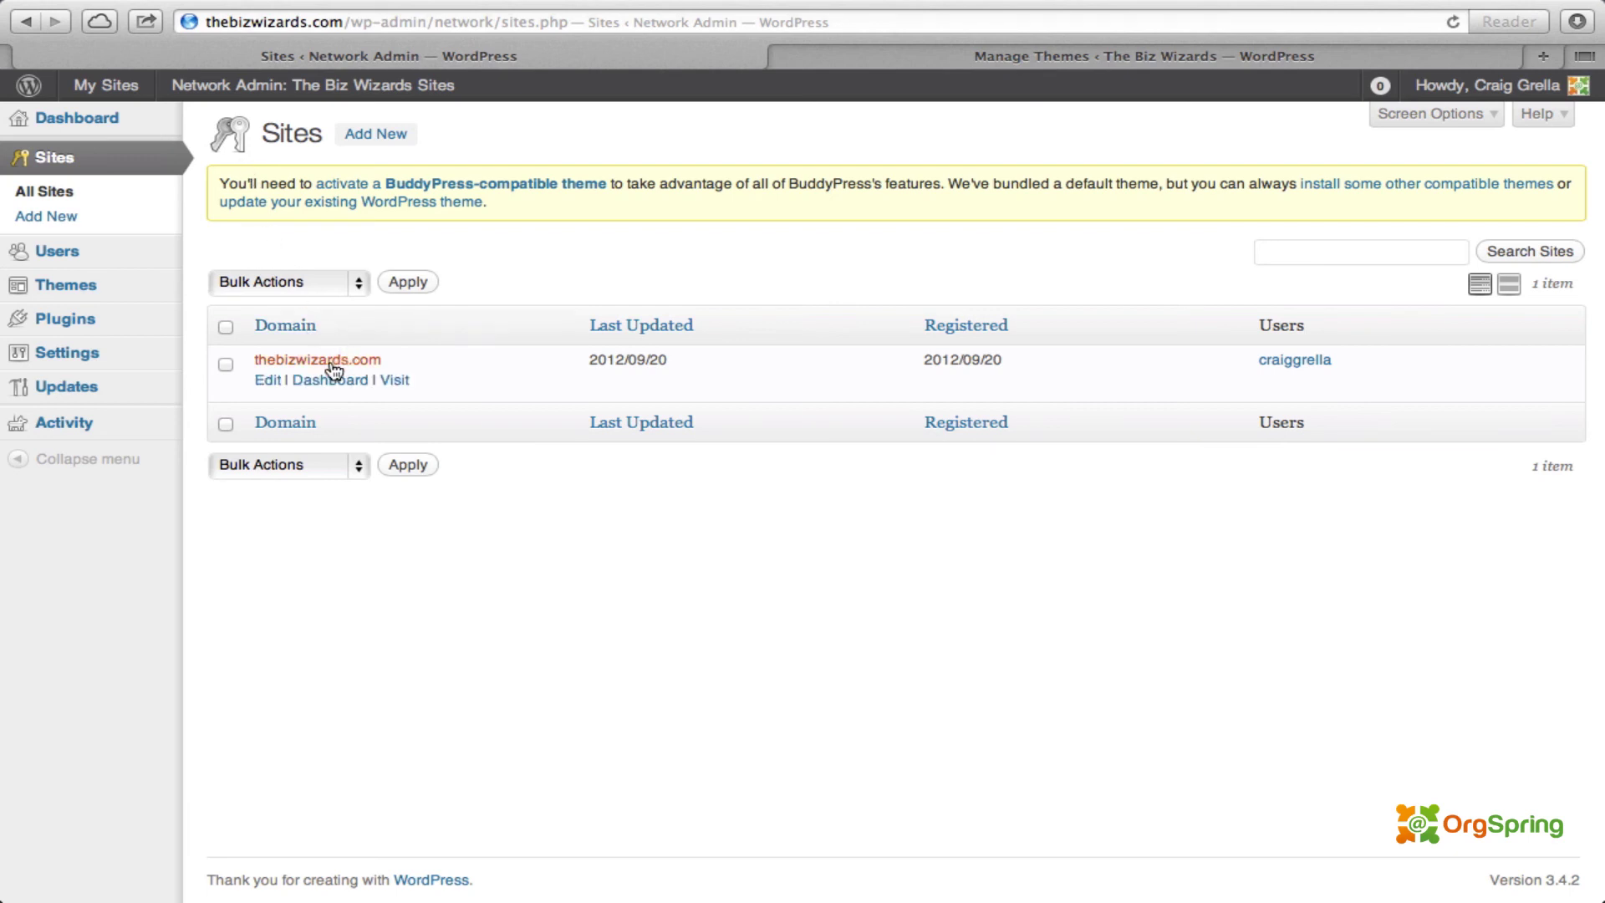
click(267, 380)
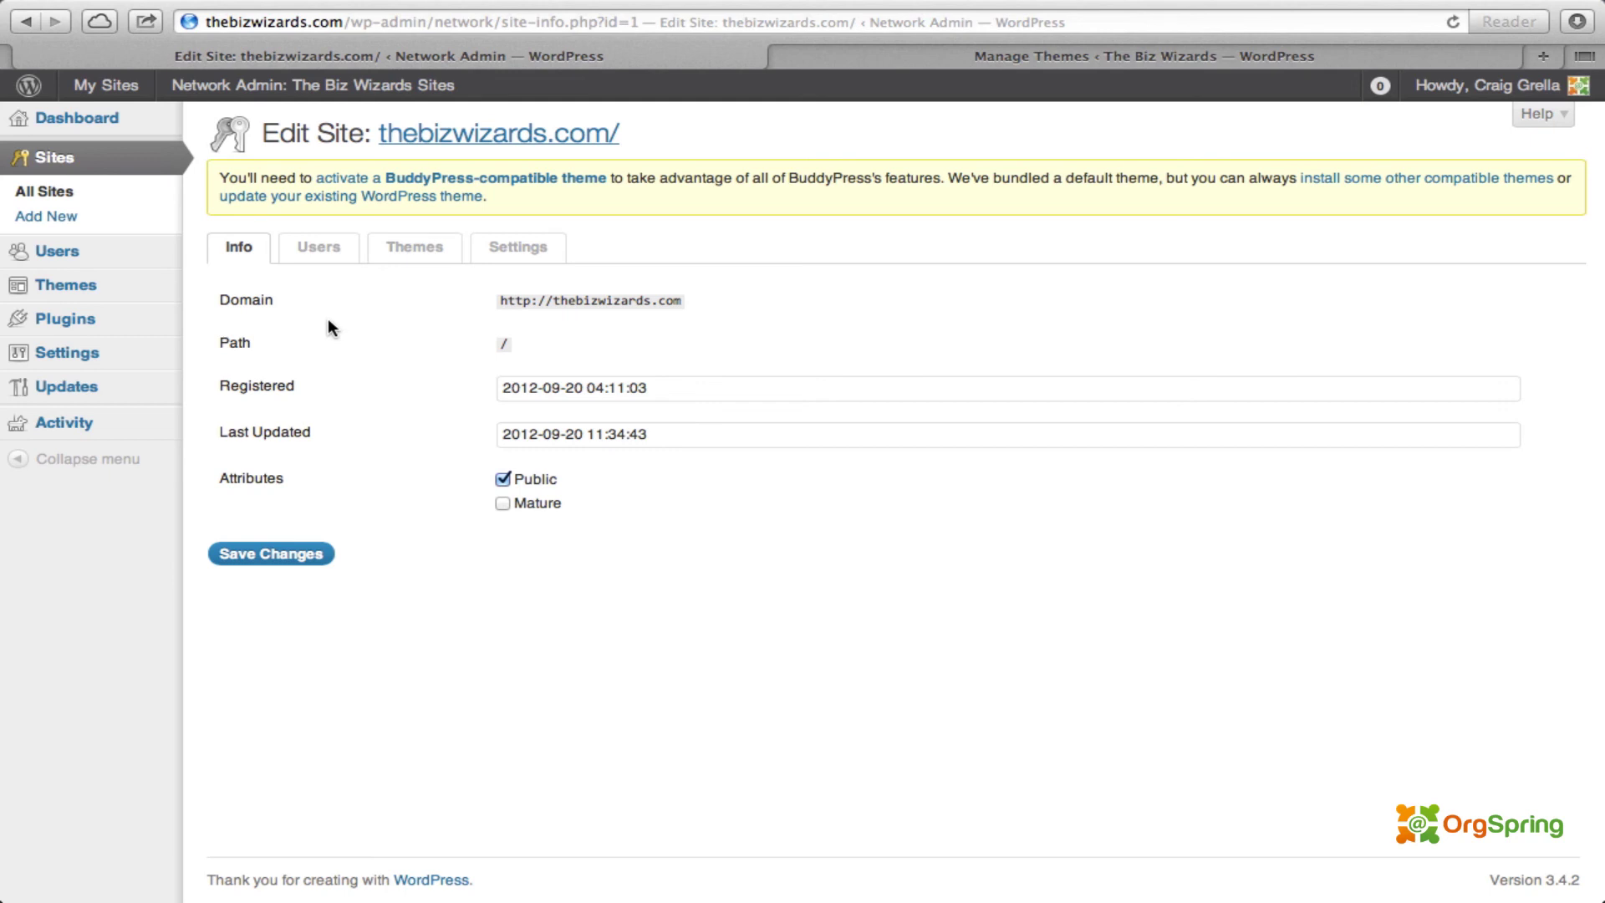
Step: Show the thebizwizards.com Themes tab, listing bbPress (Twenty Ten), BuddyPress Default and Twenty Ten
click(415, 251)
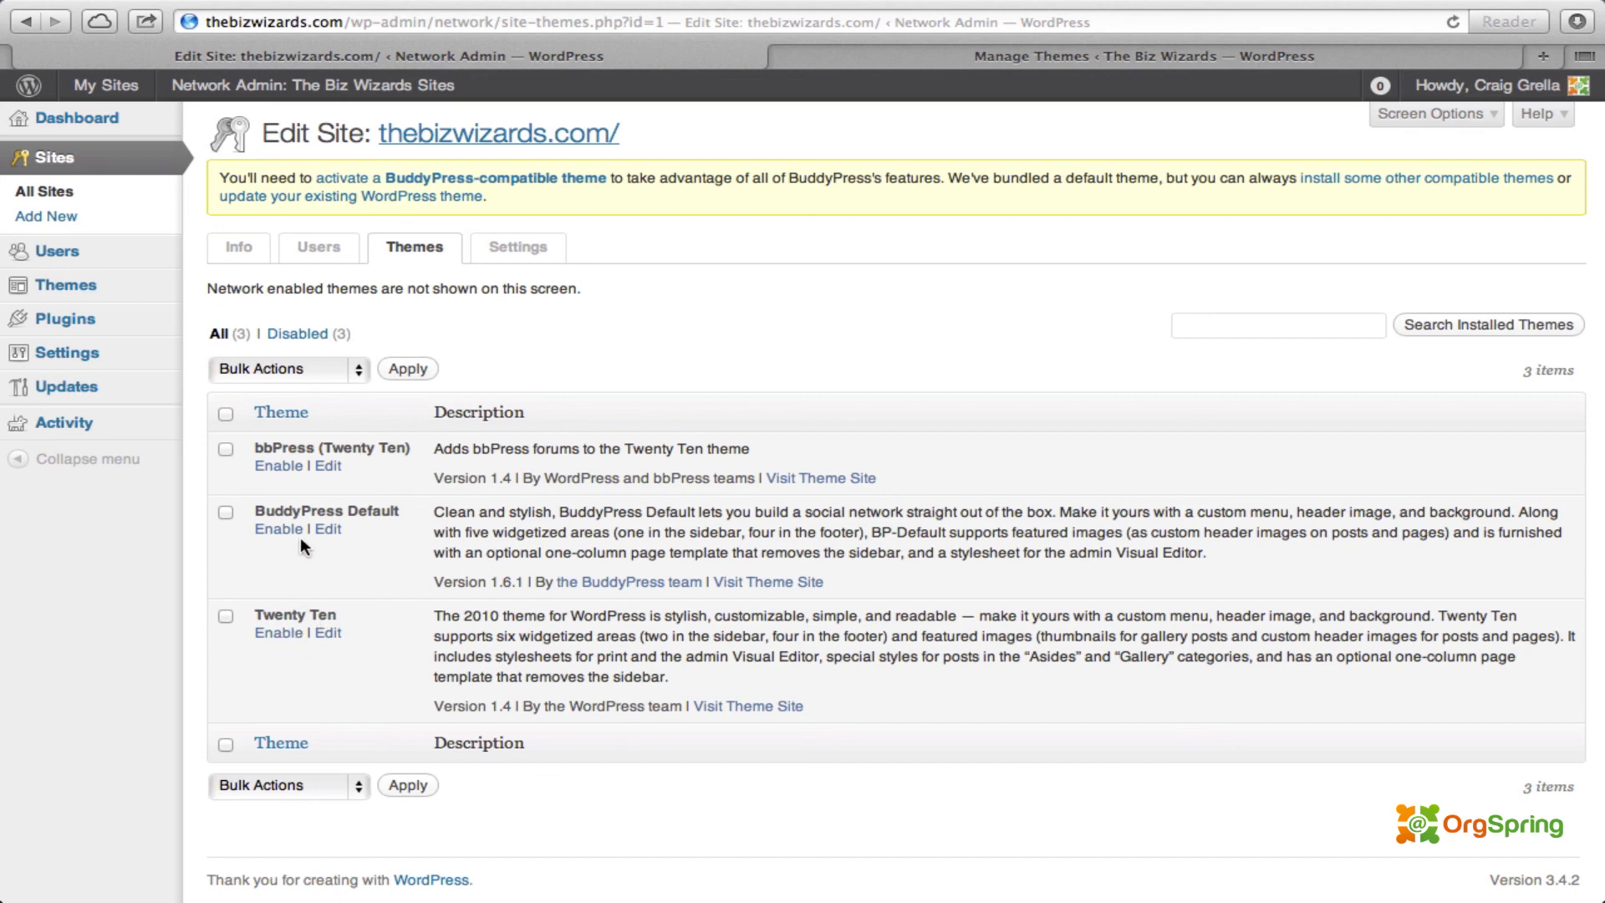
Step: Enable BuddyPress Default for thebizwizards.com, then go back to the site's Manage Themes page
click(928, 57)
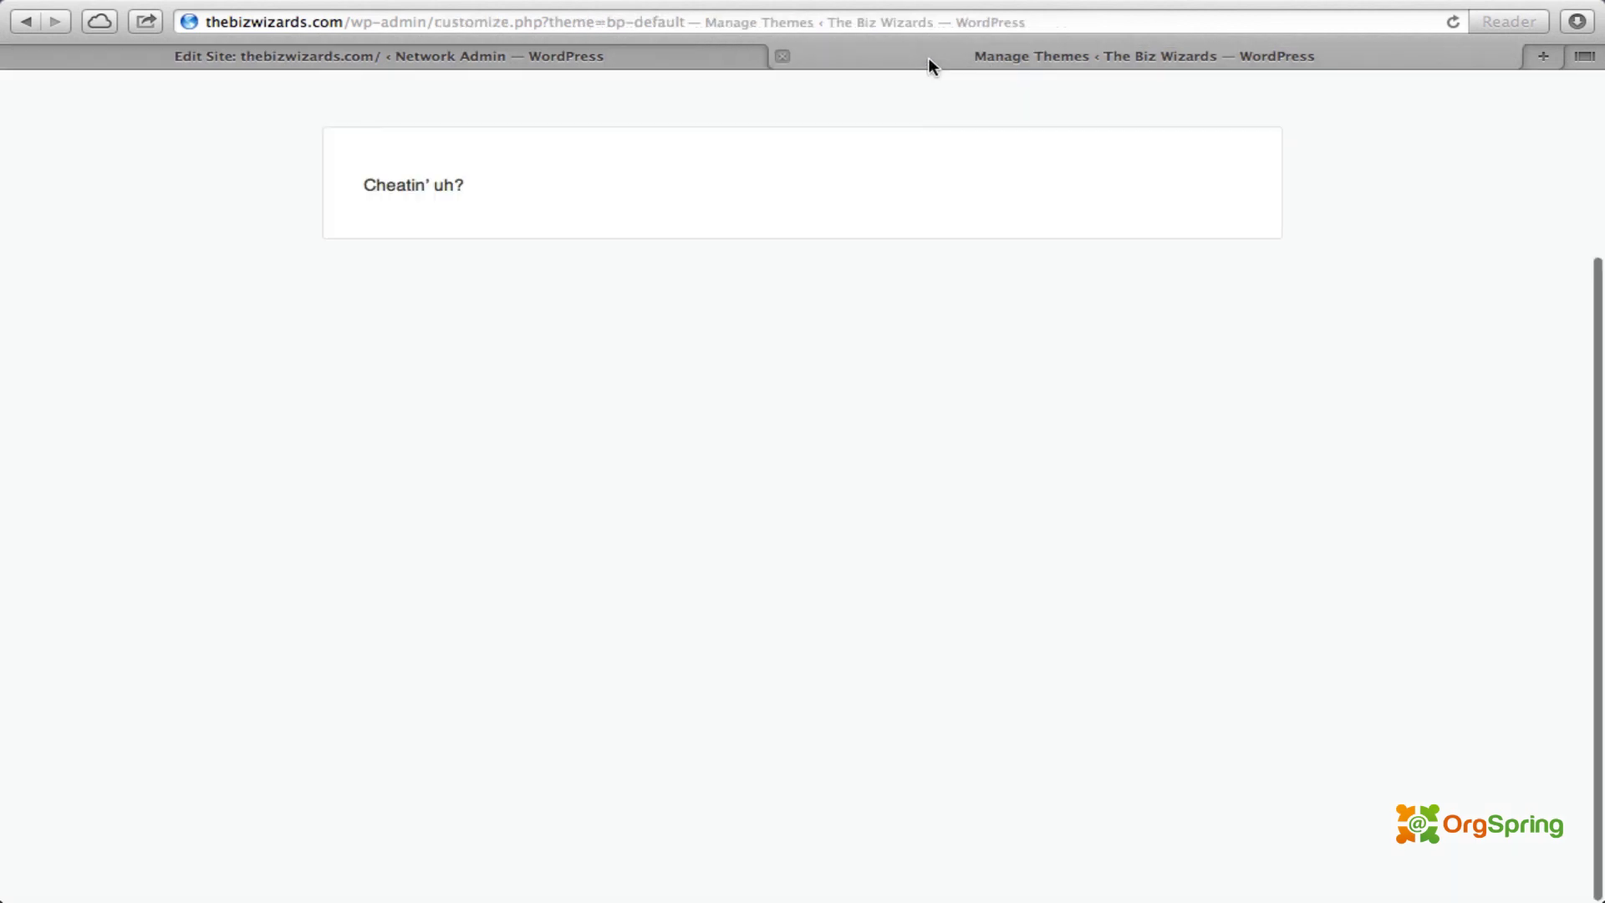
click(27, 22)
scroll(555, 379, up, 5)
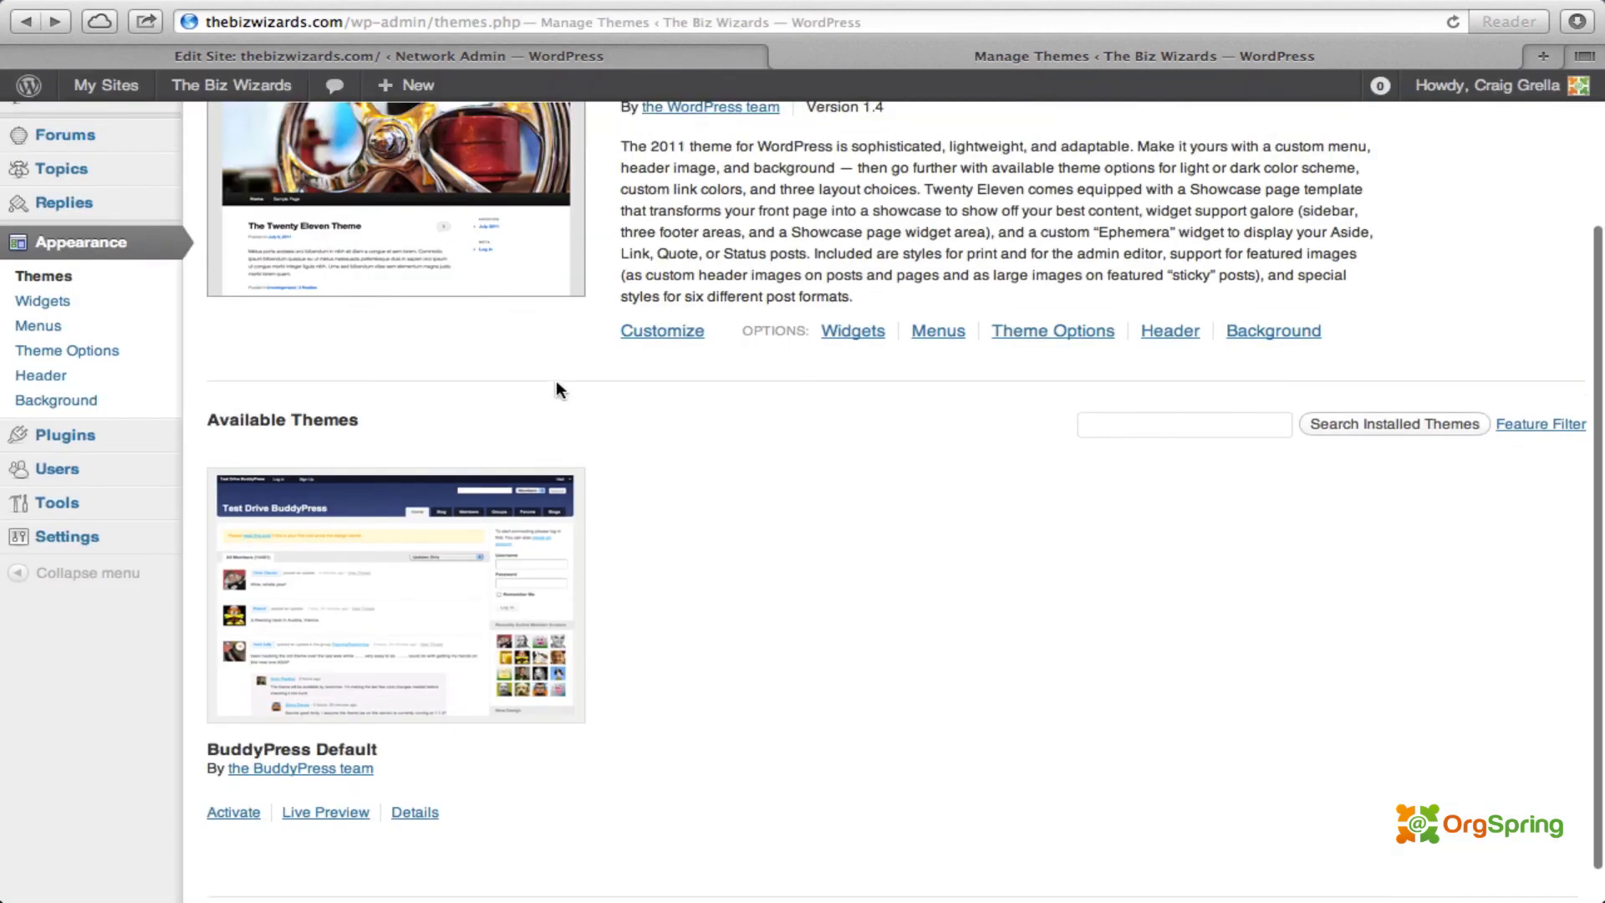
scroll(557, 391, down, 3)
scroll(402, 501, down, 3)
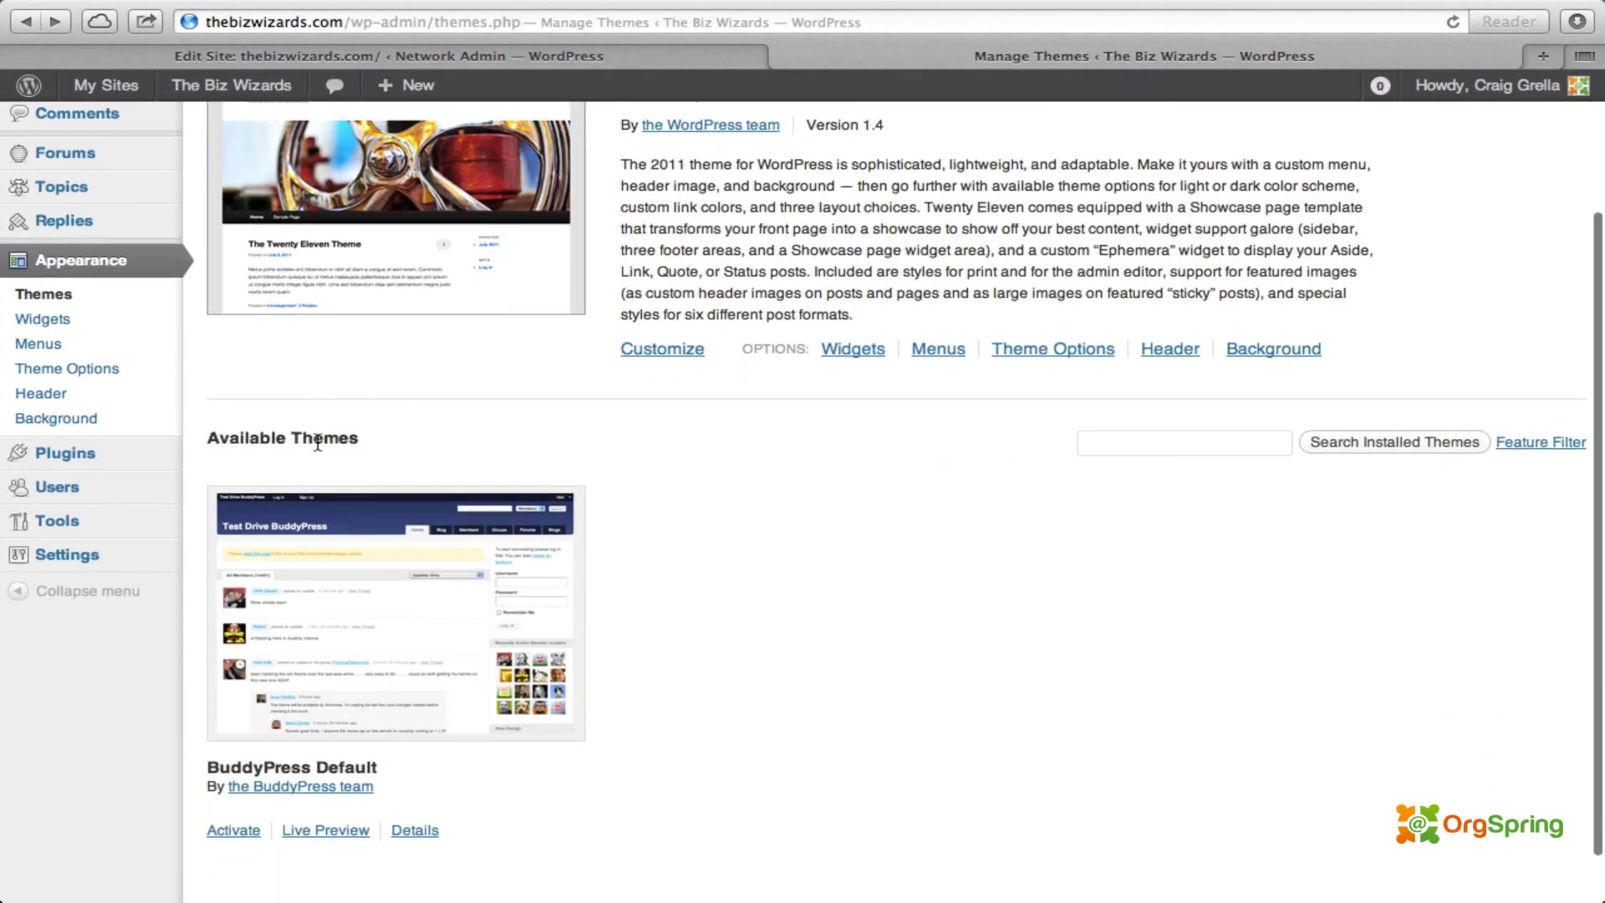
click(393, 55)
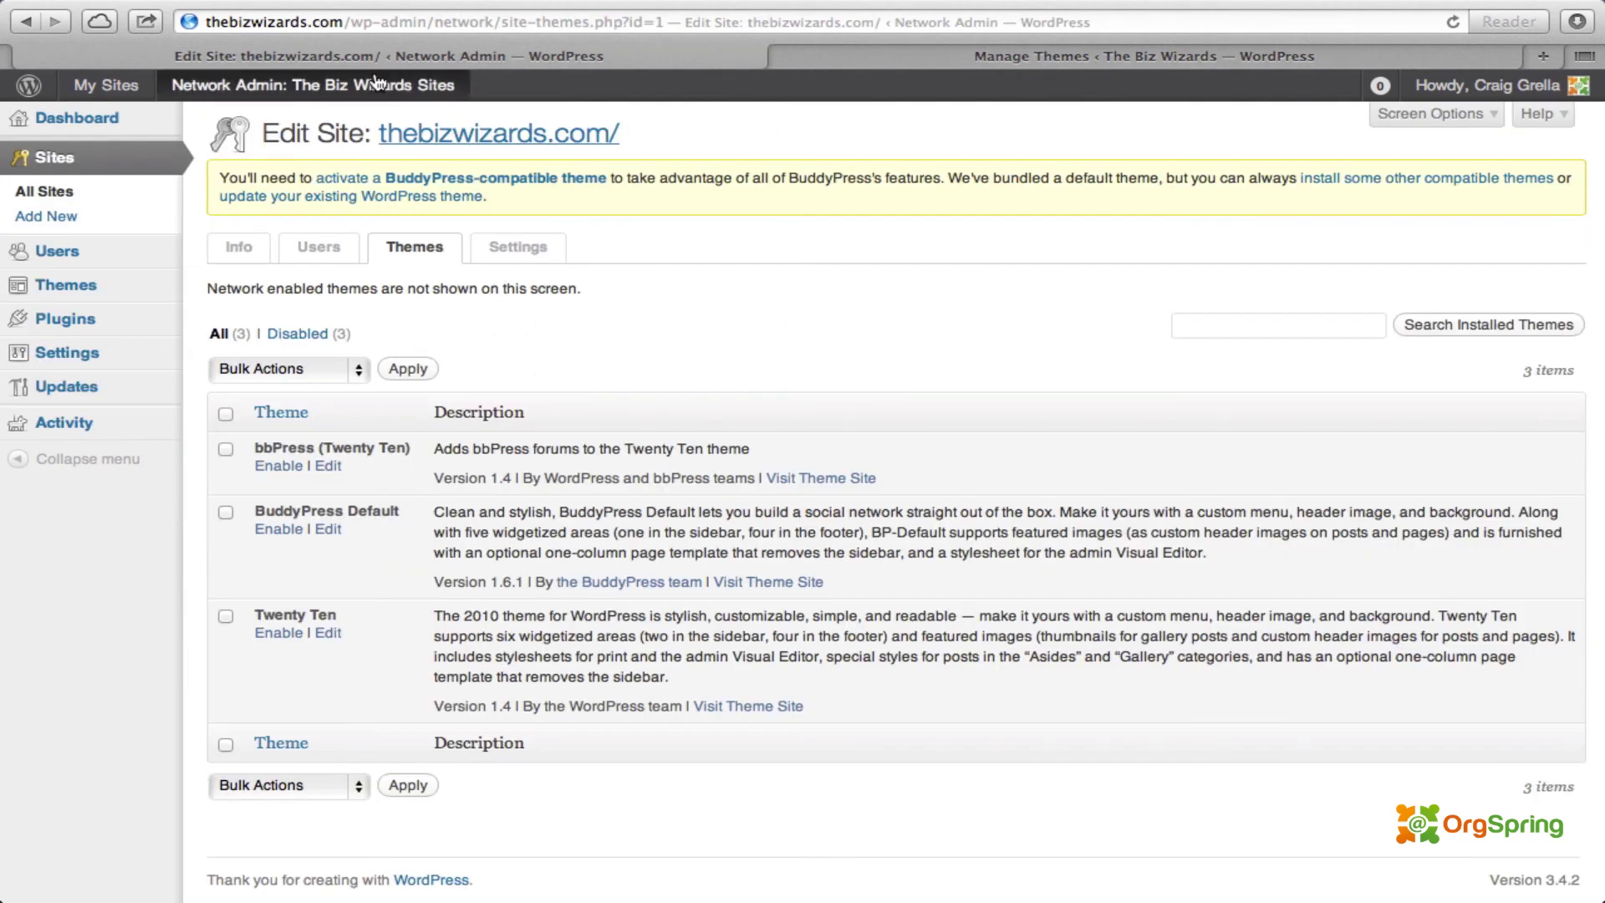
click(289, 530)
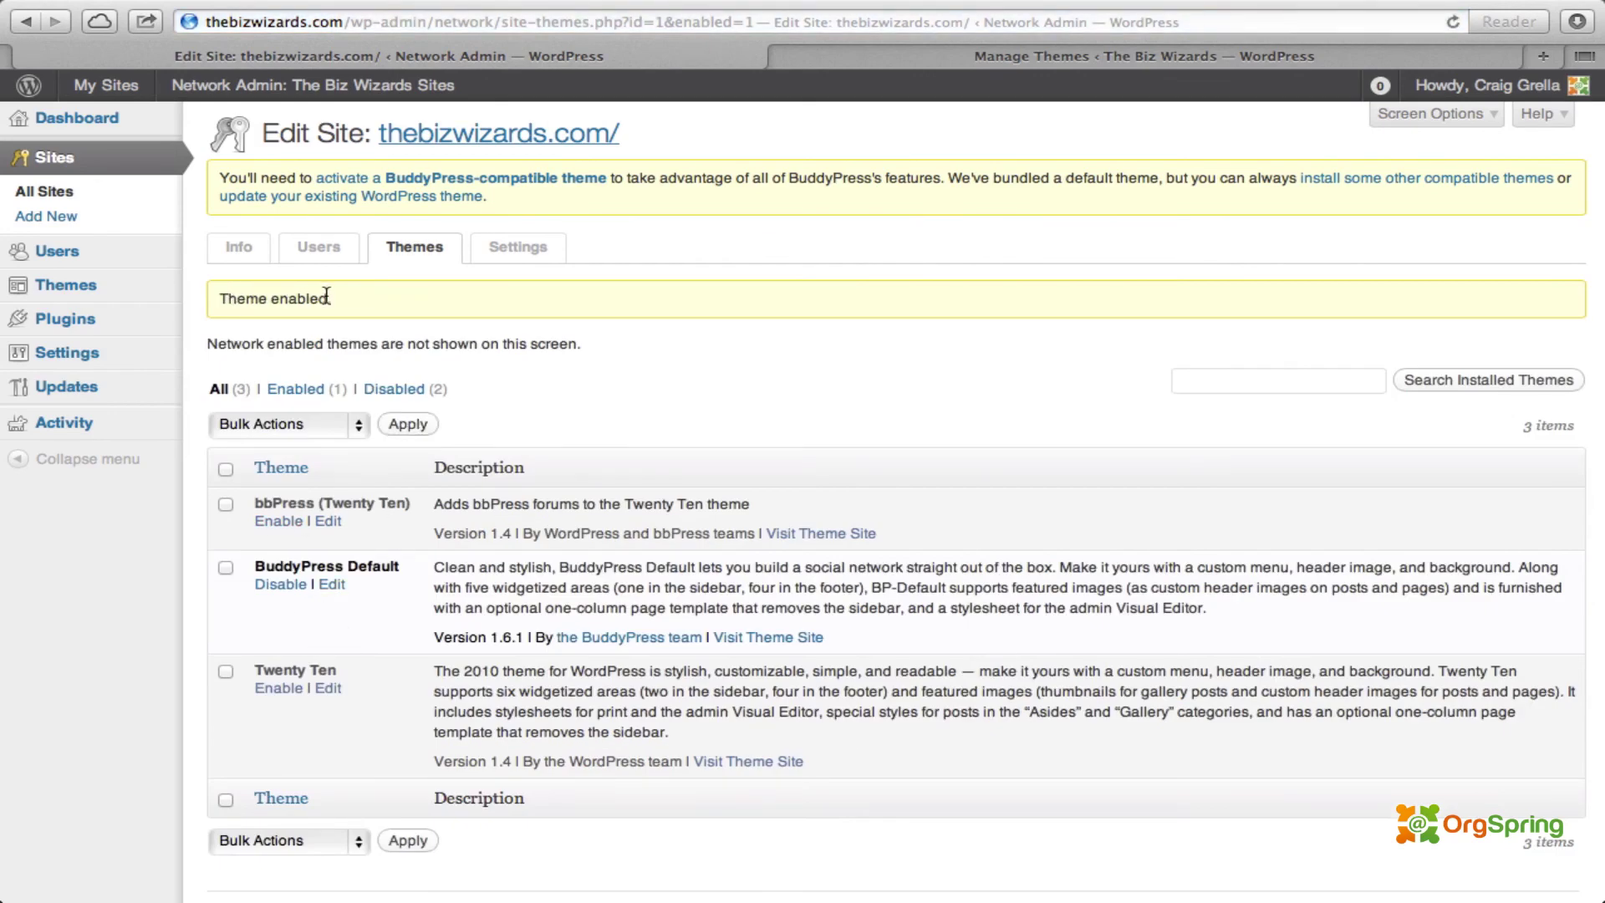
click(1363, 63)
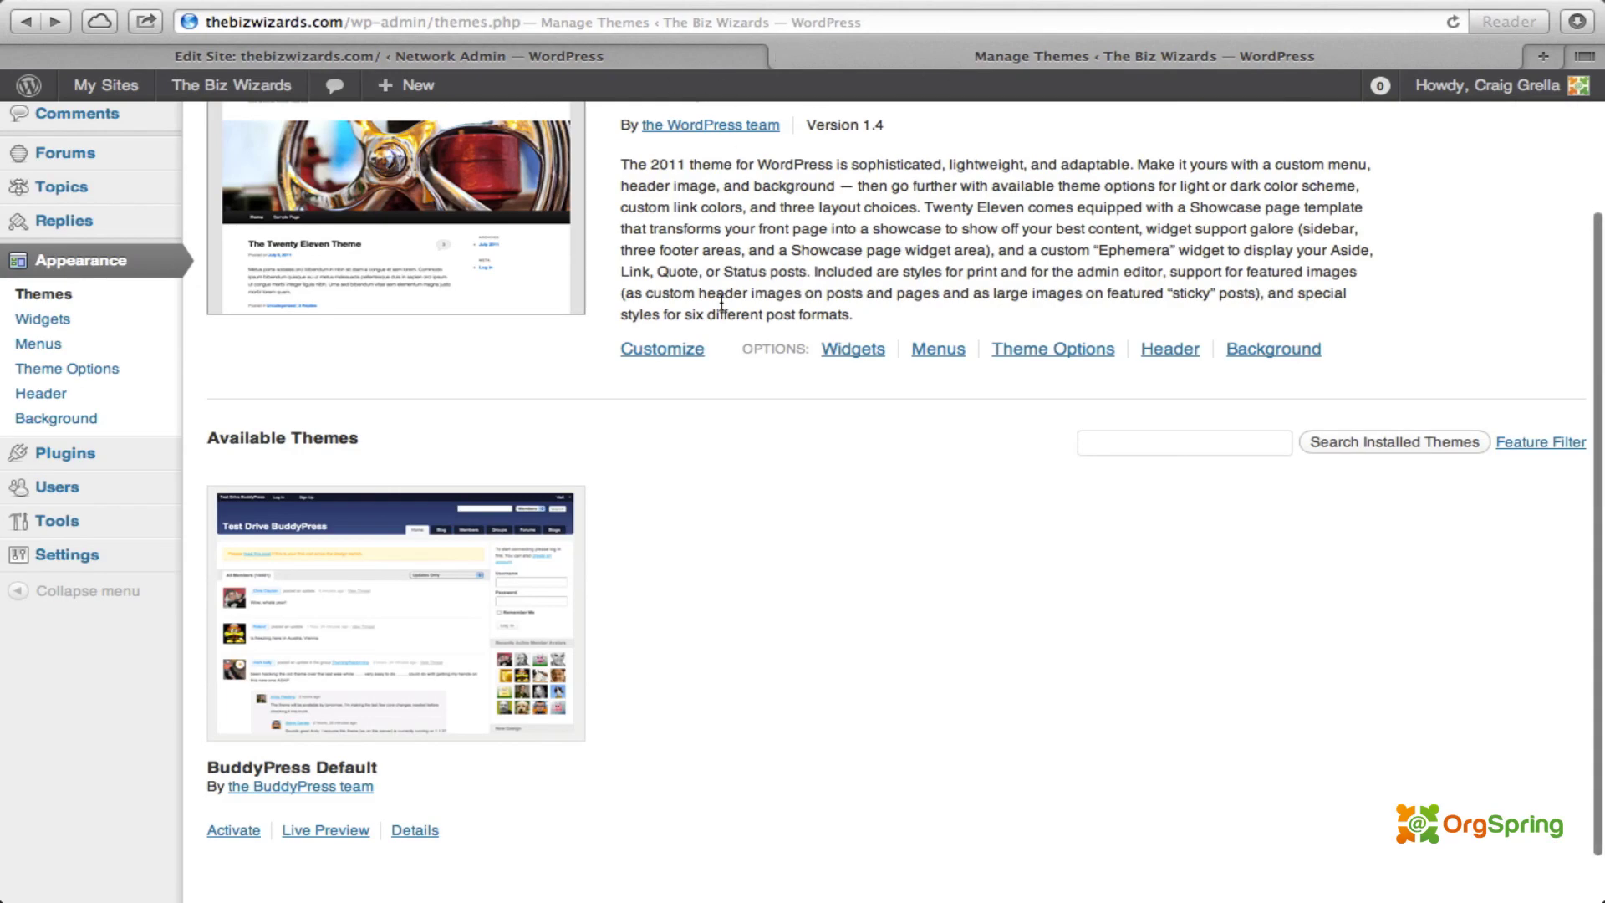
Step: Reload Appearance > Themes and activate BuddyPress Default, confirming the Theme activated notice
click(1453, 22)
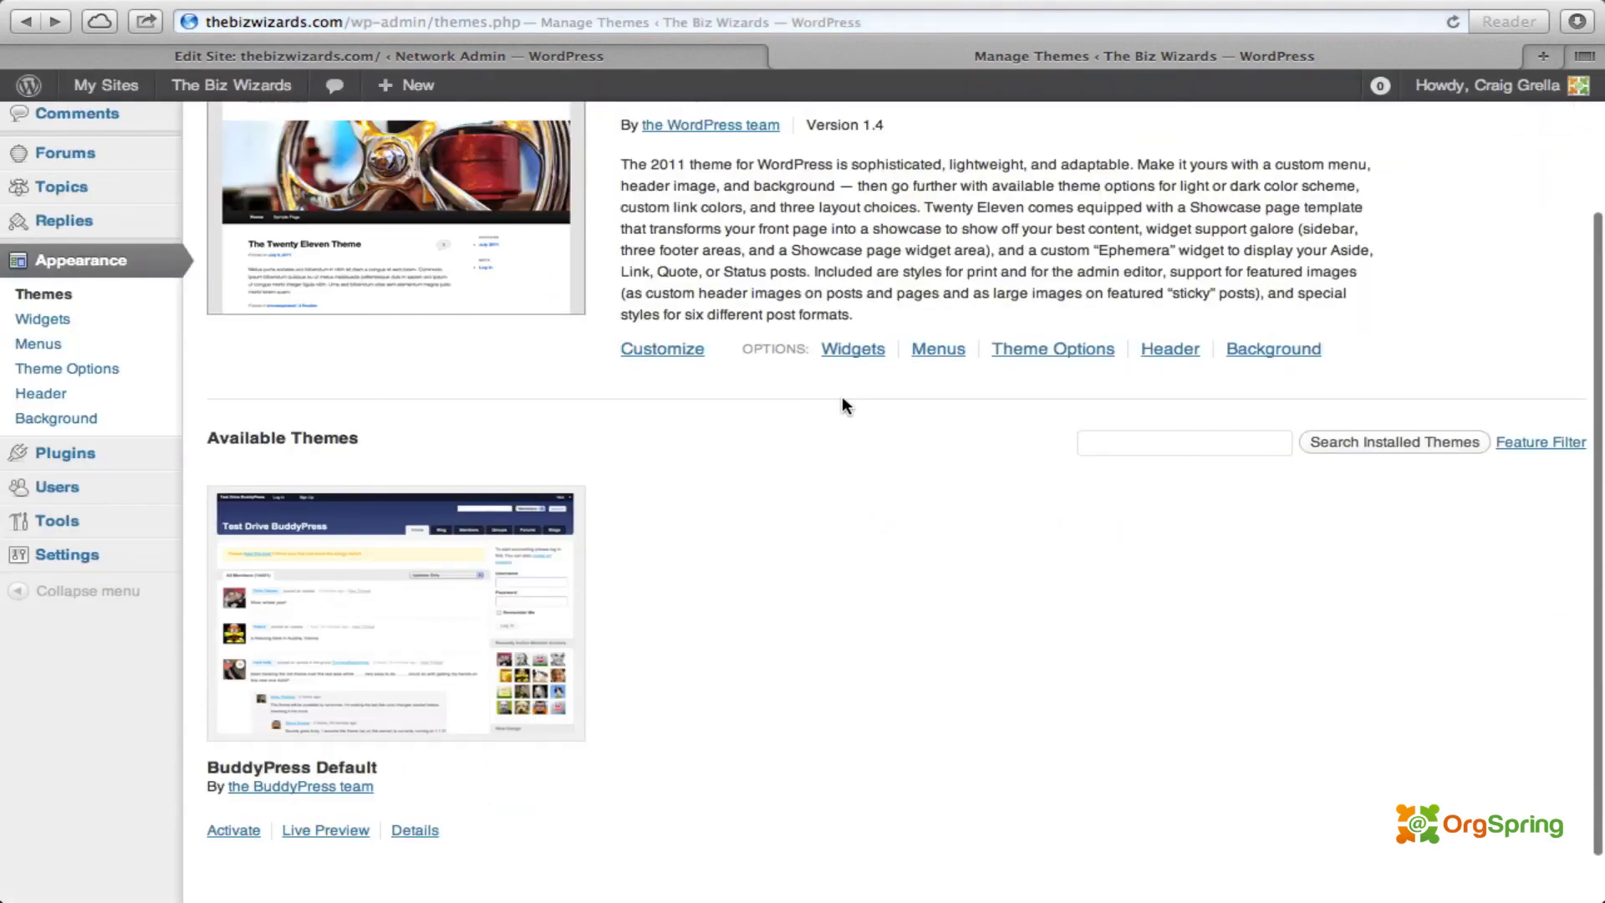
scroll(843, 405, down, 2)
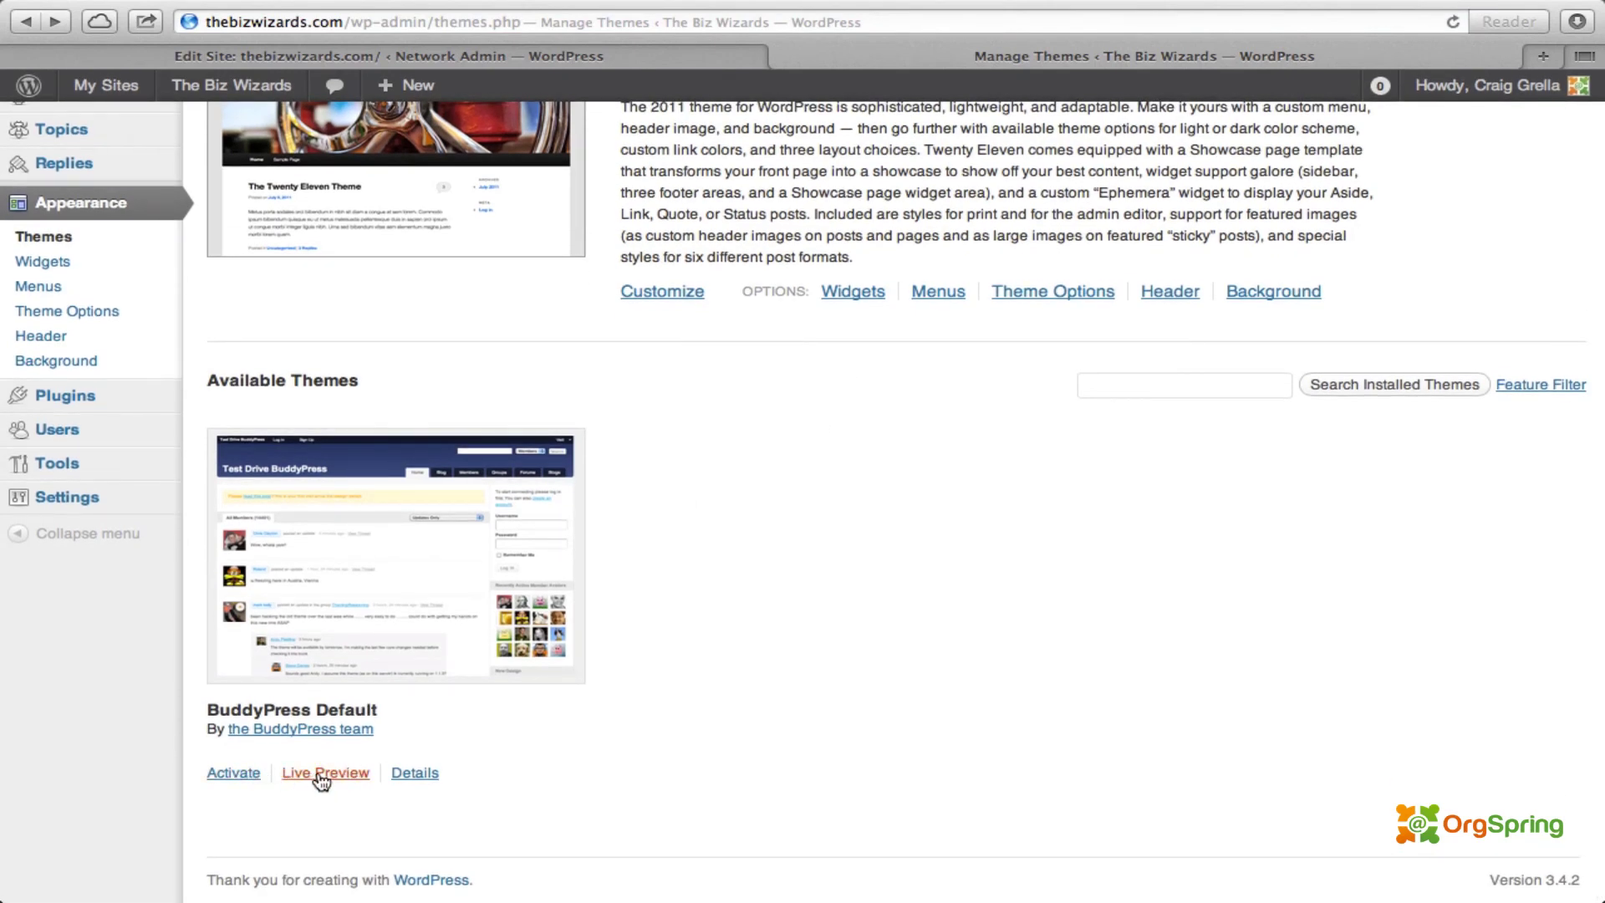
click(235, 770)
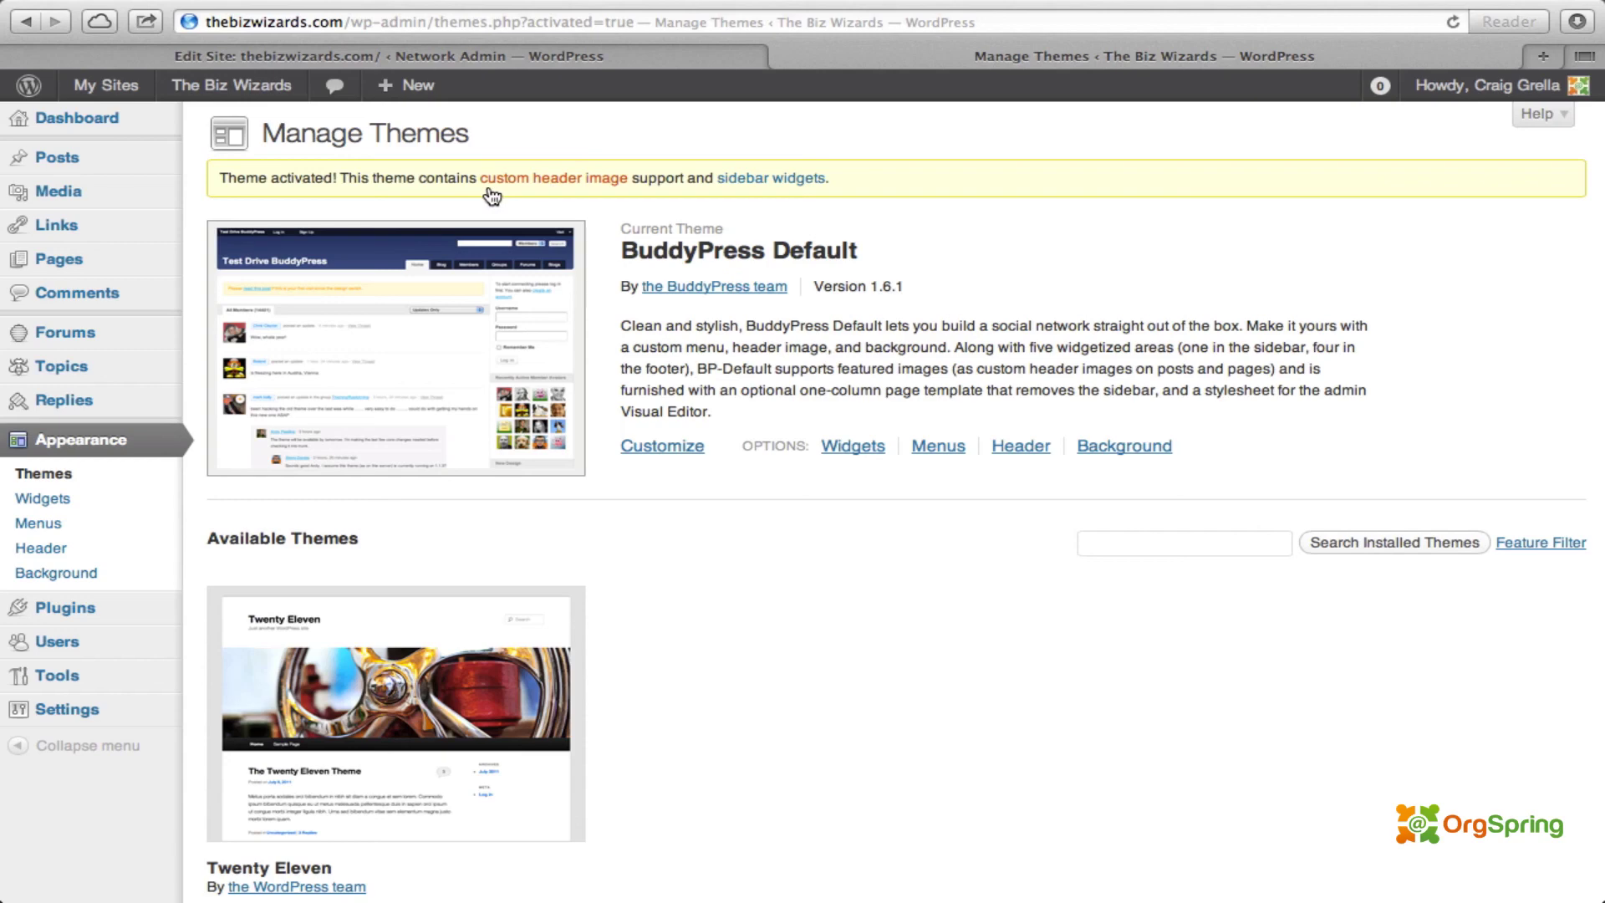
scroll(491, 195, down, 1)
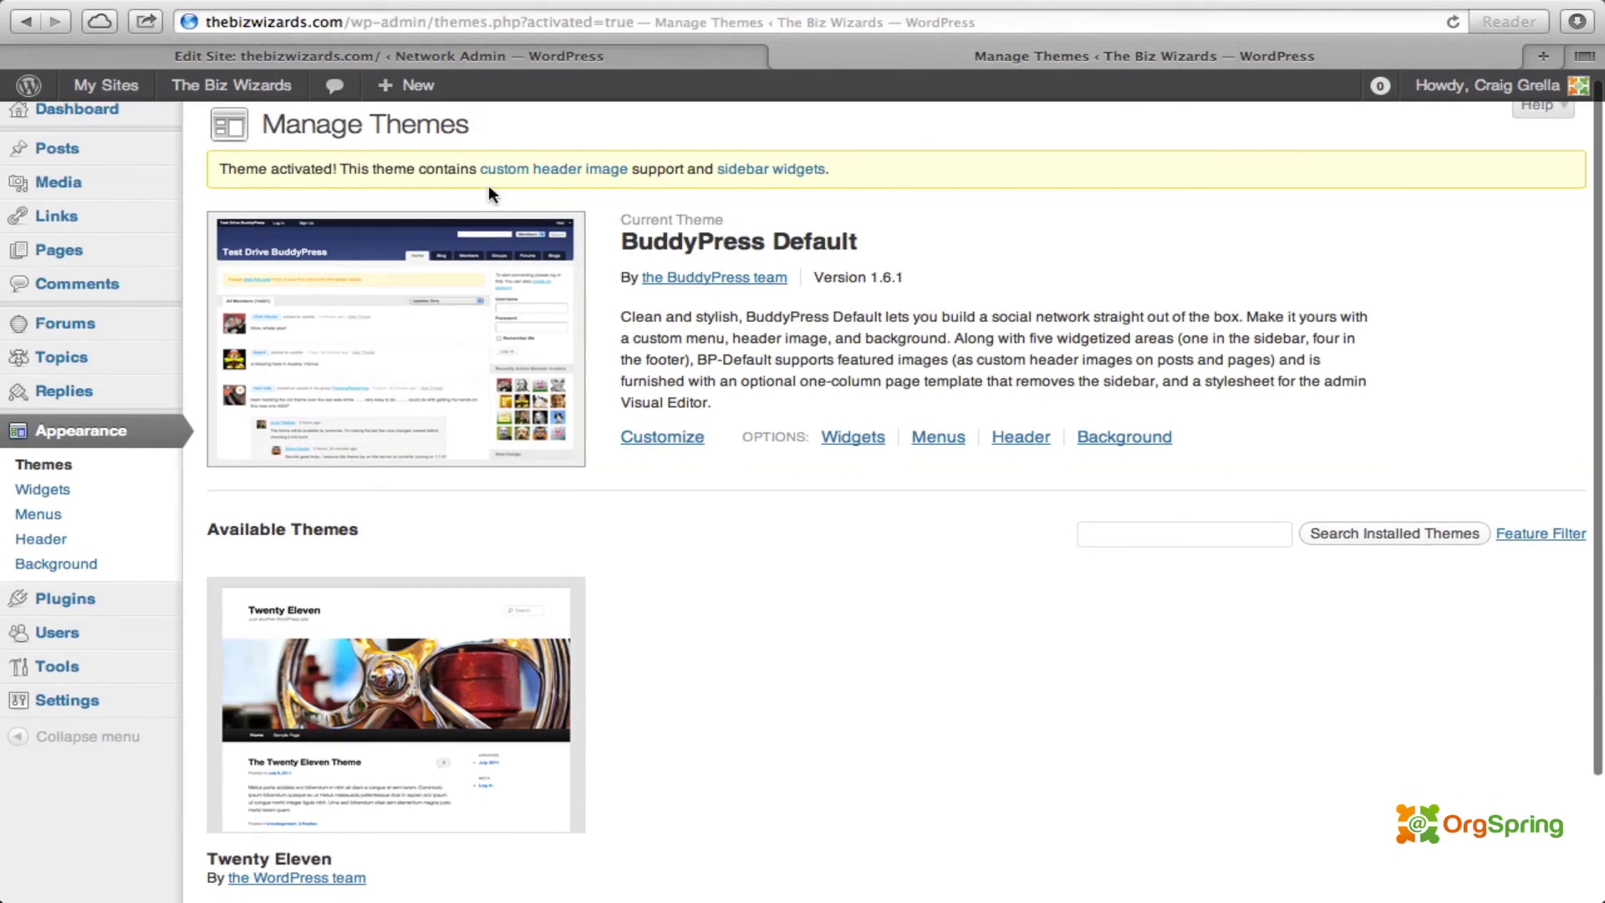
scroll(490, 193, down, 1)
scroll(490, 192, up, 2)
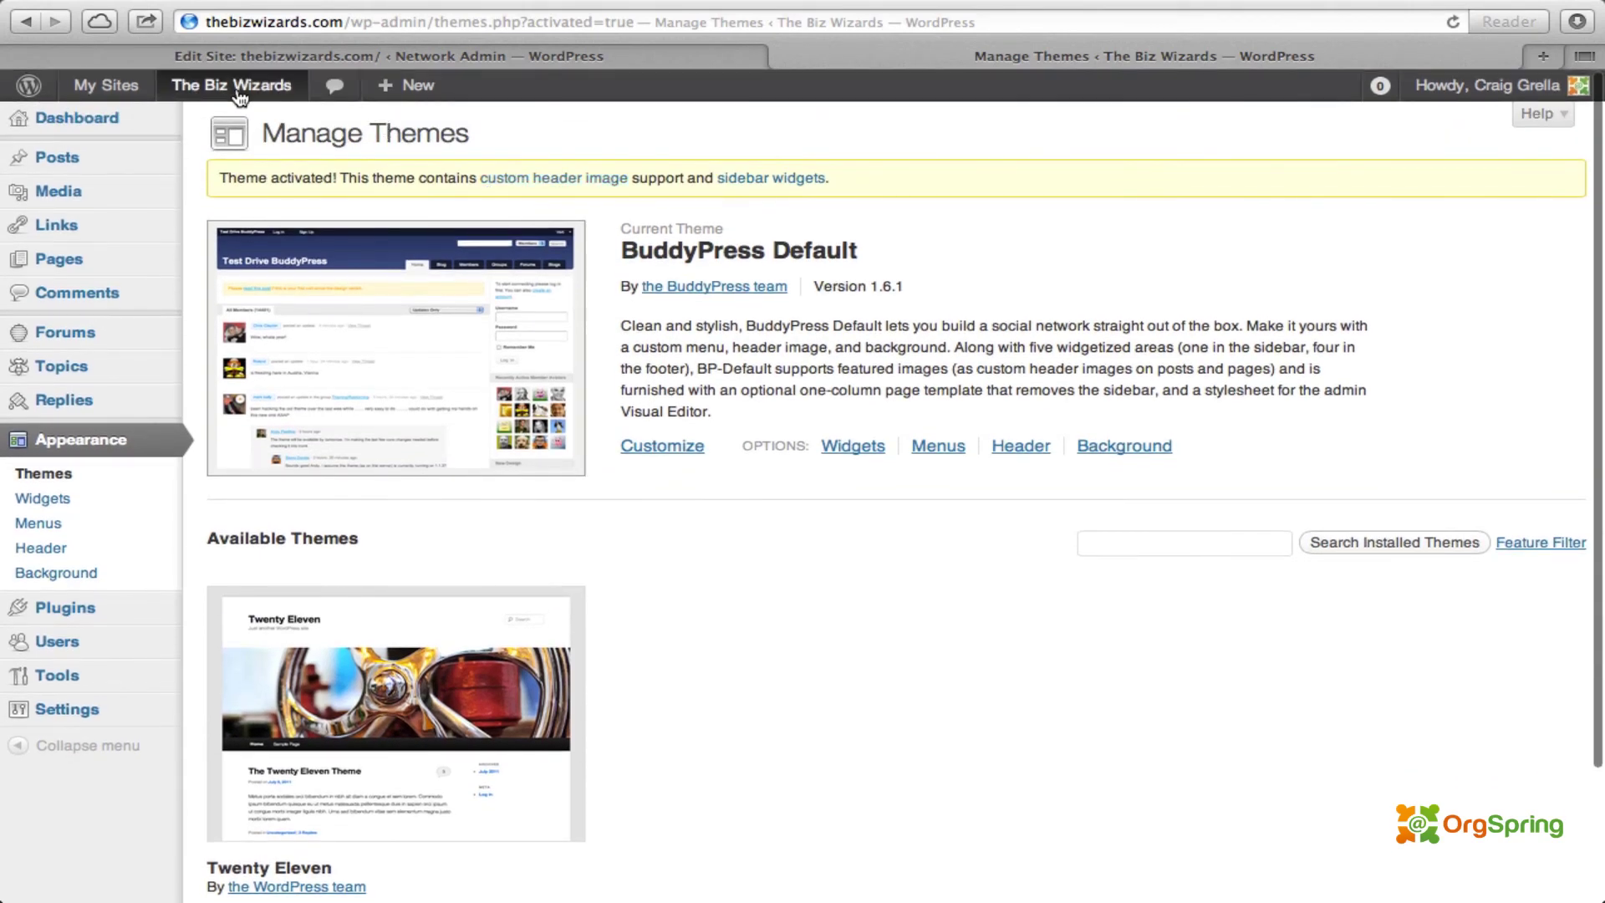
Step: Visit The Biz Wizards front page and check its BuddyPress Default layout with Activity, Blogs, Forums, Groups, Members navigation
mouse_move(240, 98)
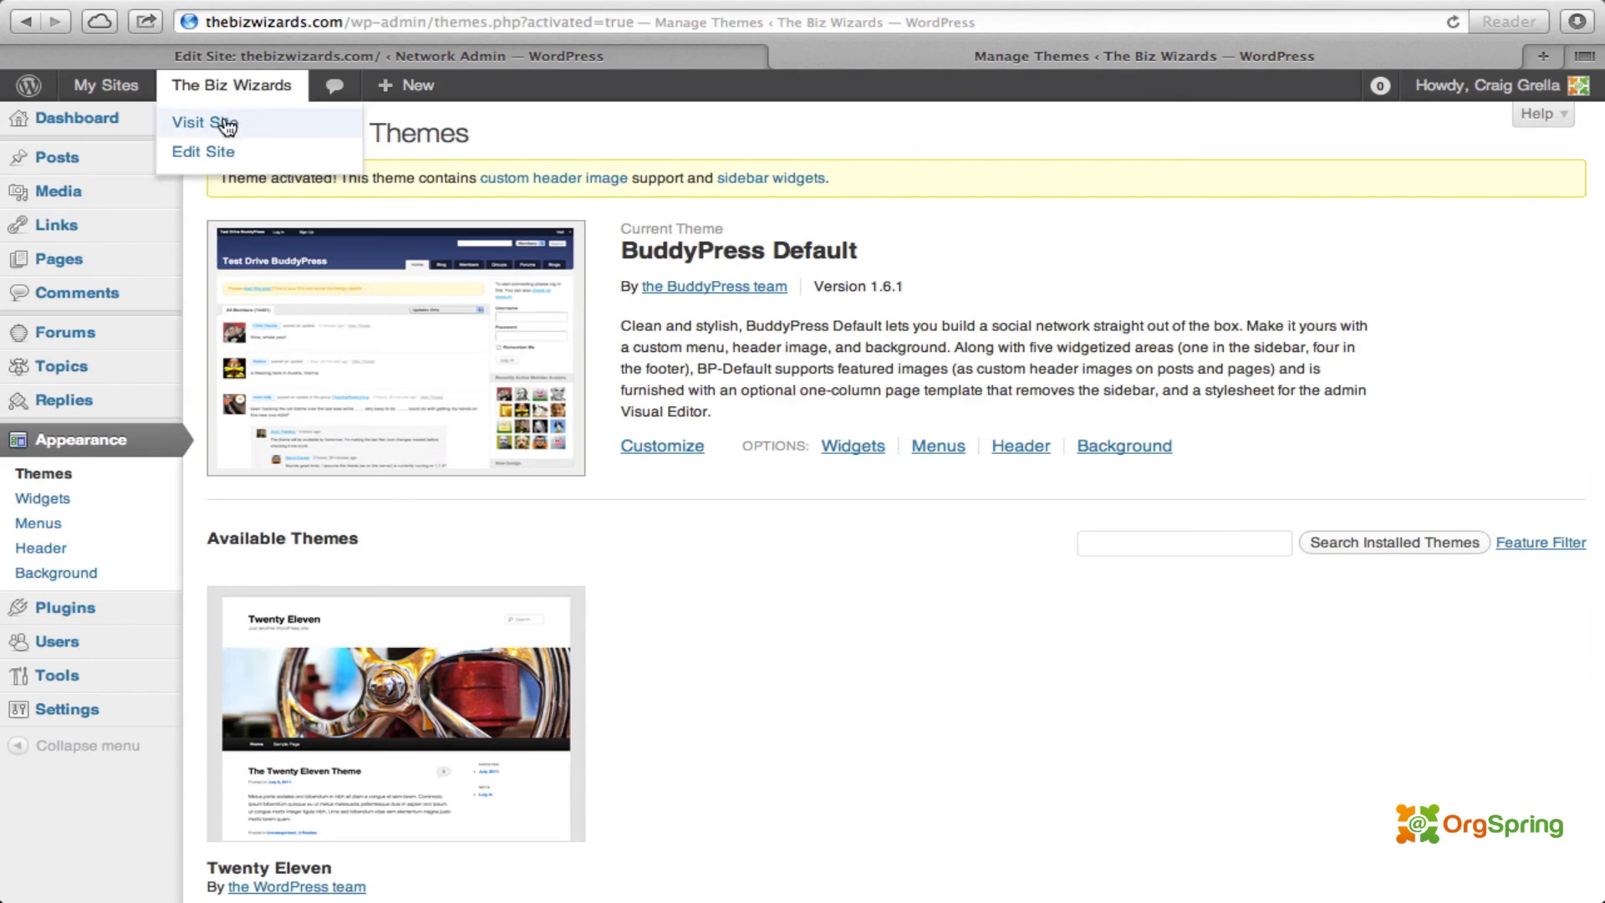
super+click(226, 125)
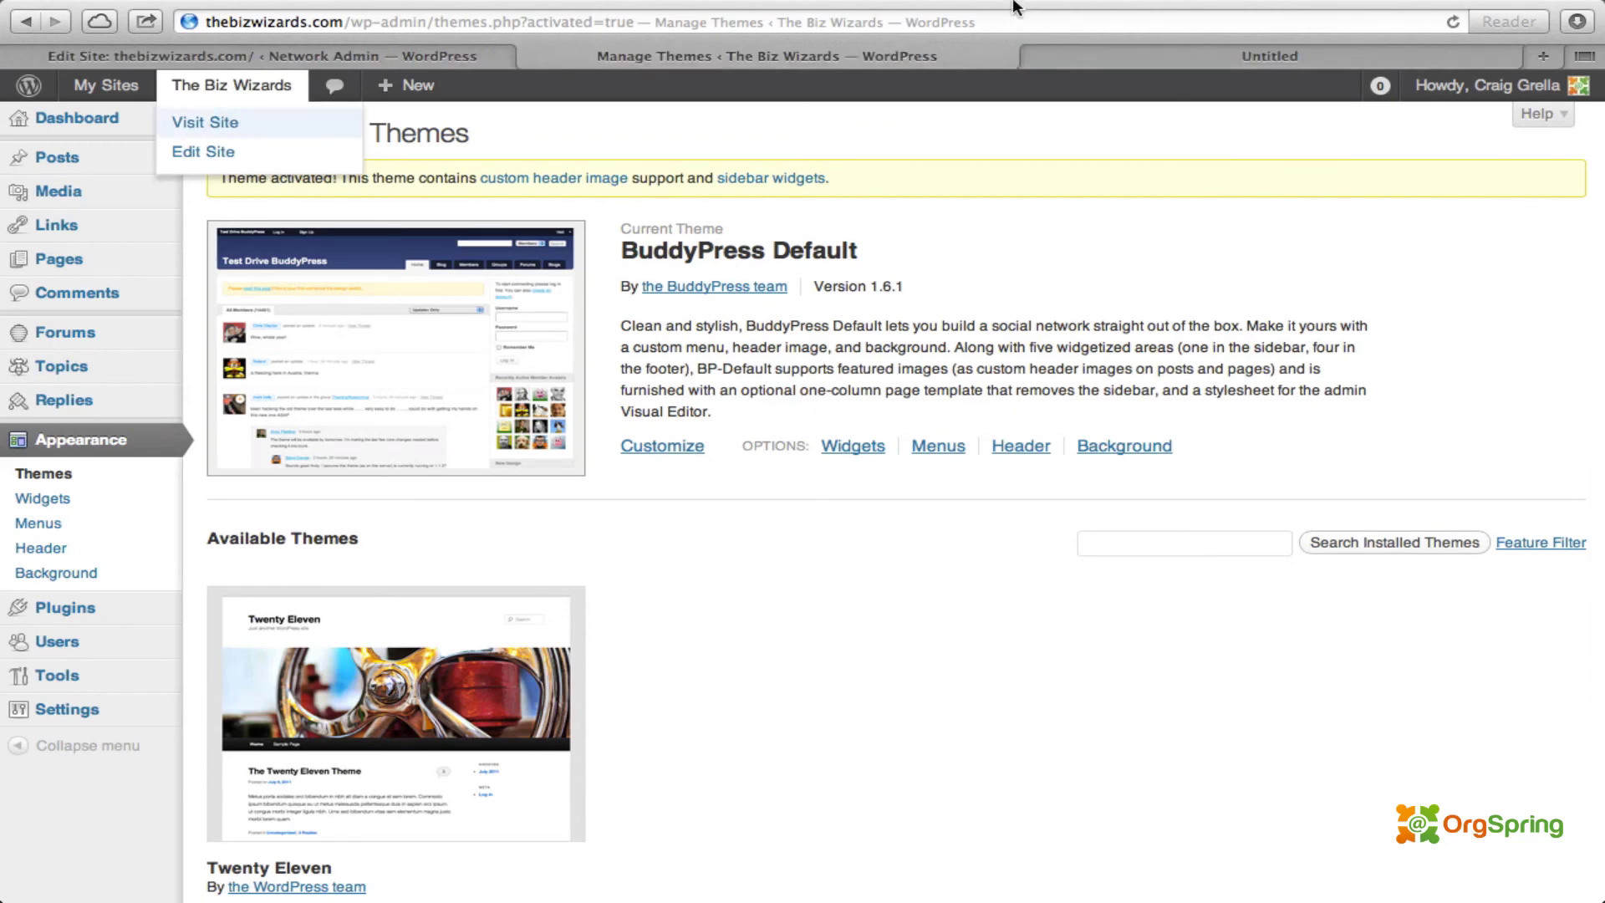
click(1115, 52)
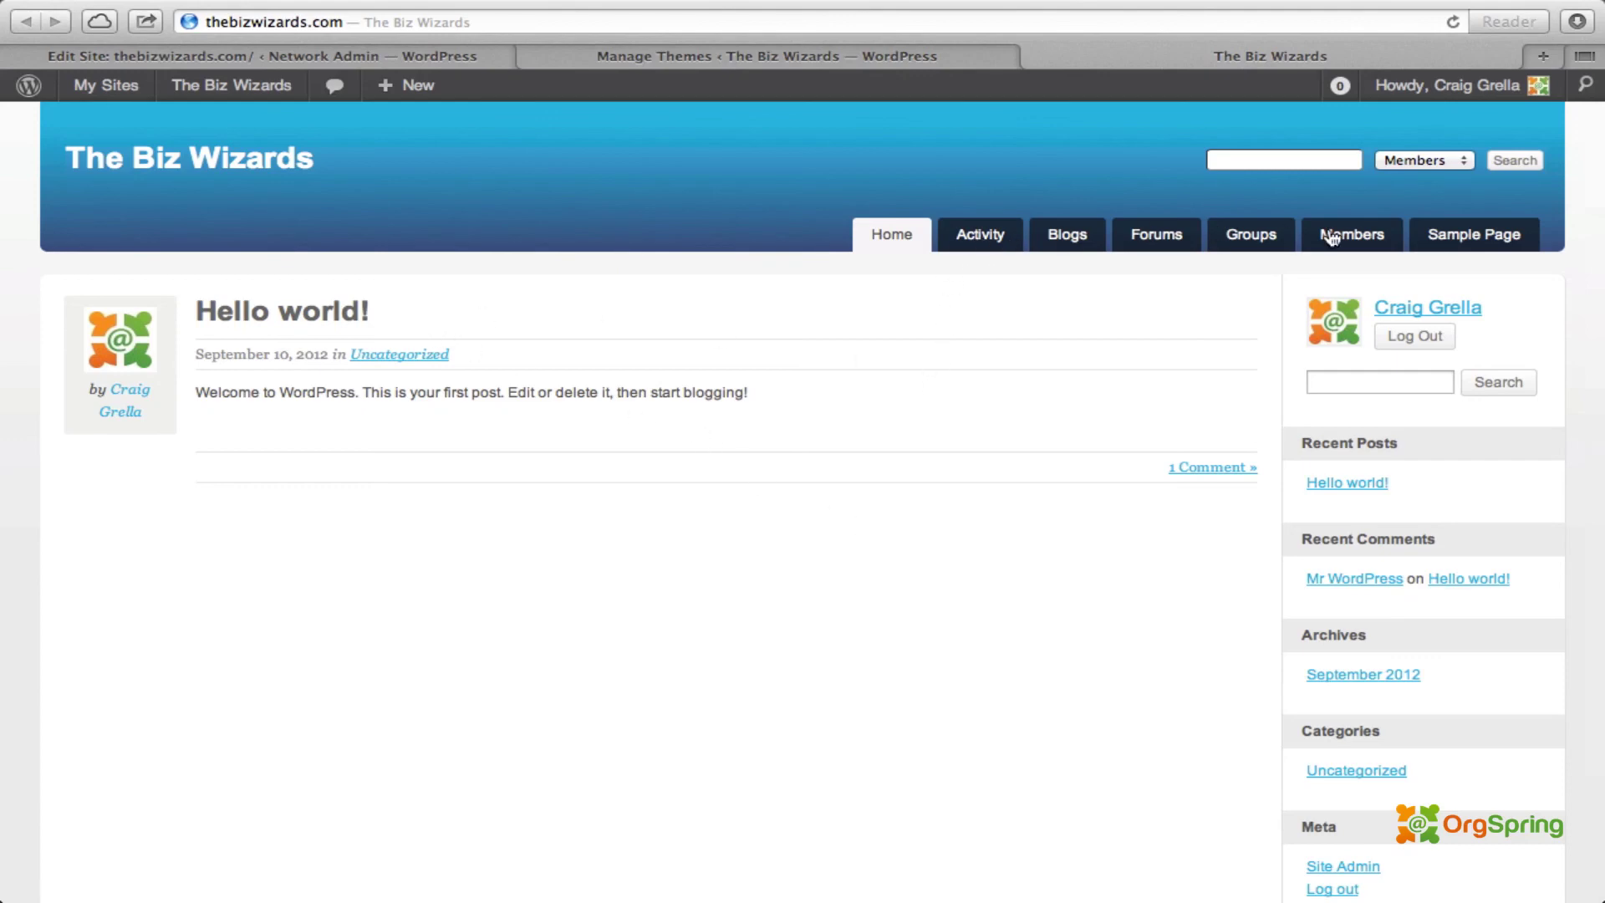
scroll(1361, 549, down, 4)
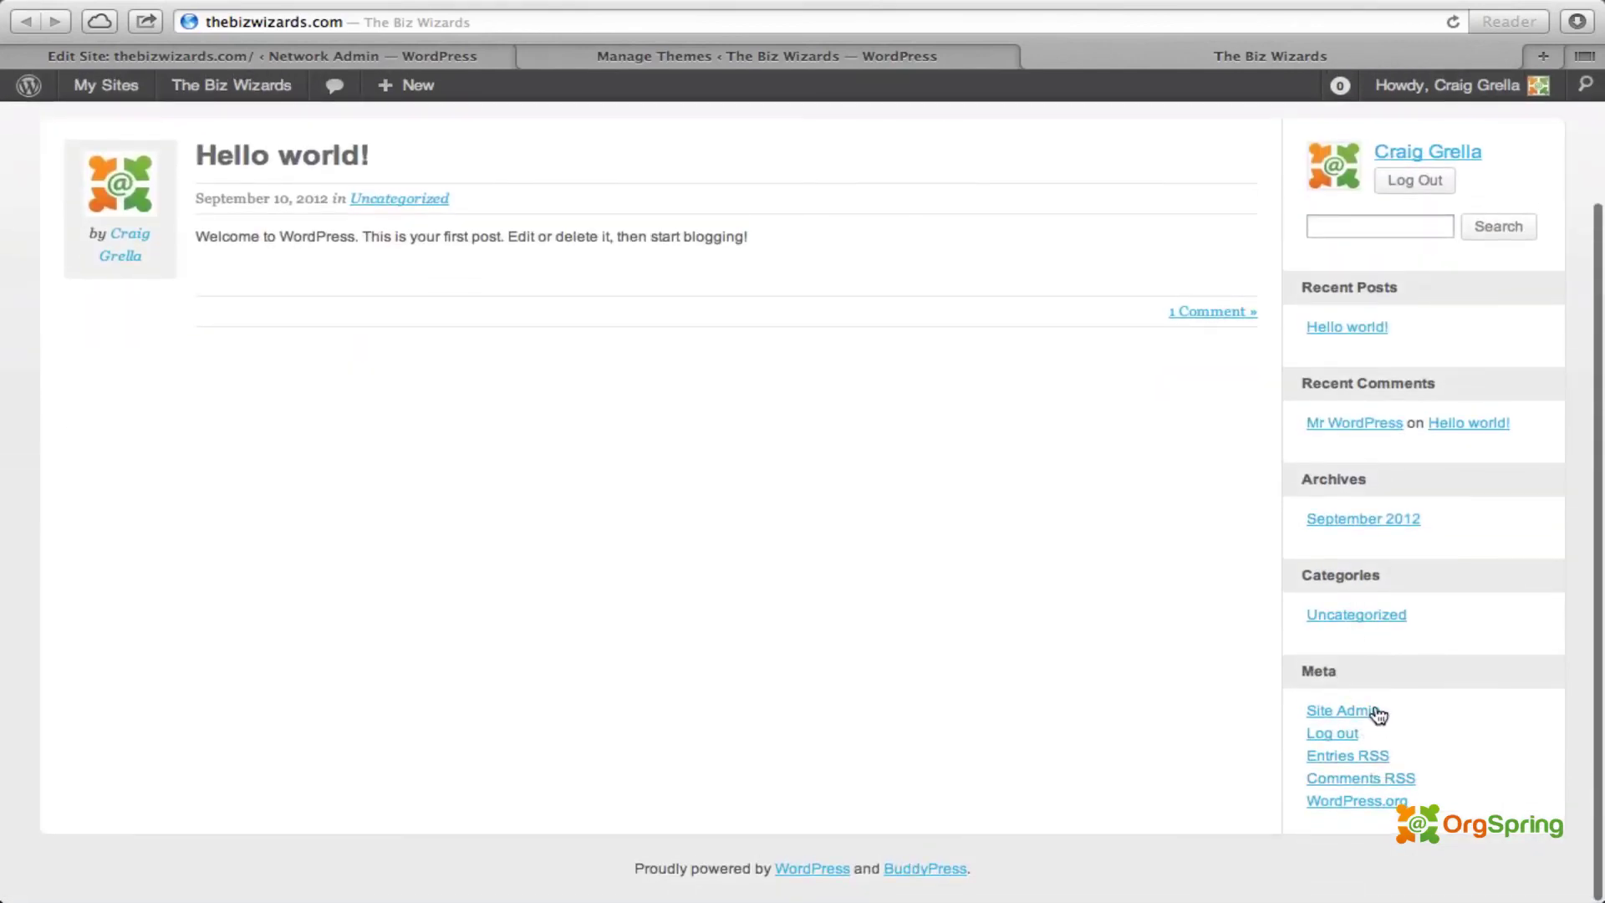
scroll(1391, 409, up, 1)
scroll(1391, 408, up, 3)
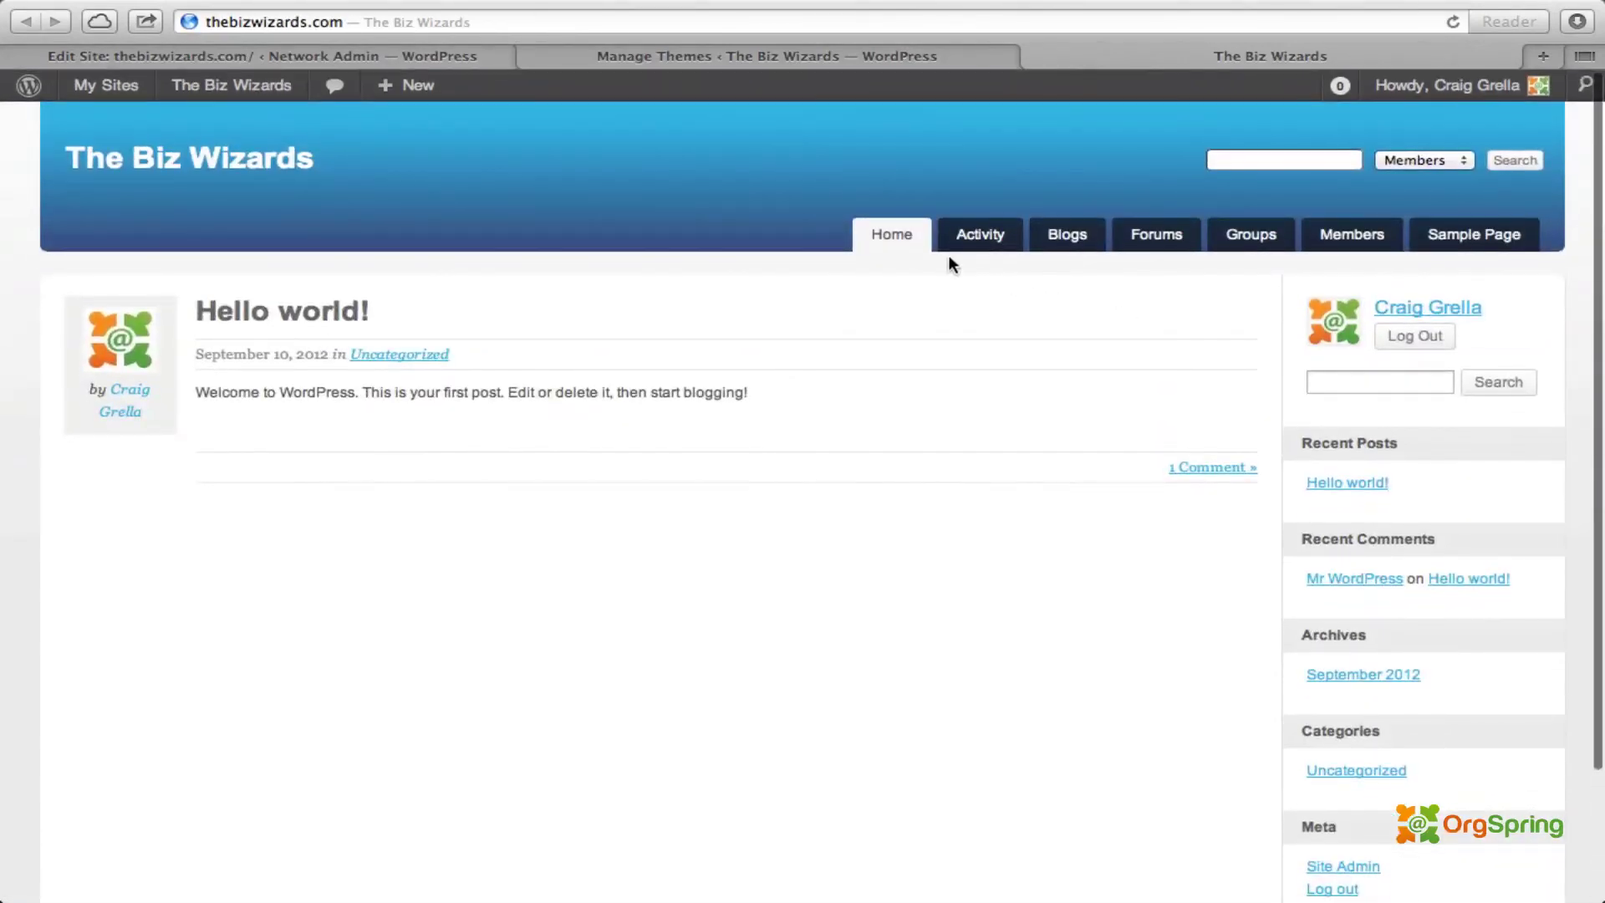
Step: Open the Activity, Blogs, Forums, Groups and Members directory pages in turn
click(989, 242)
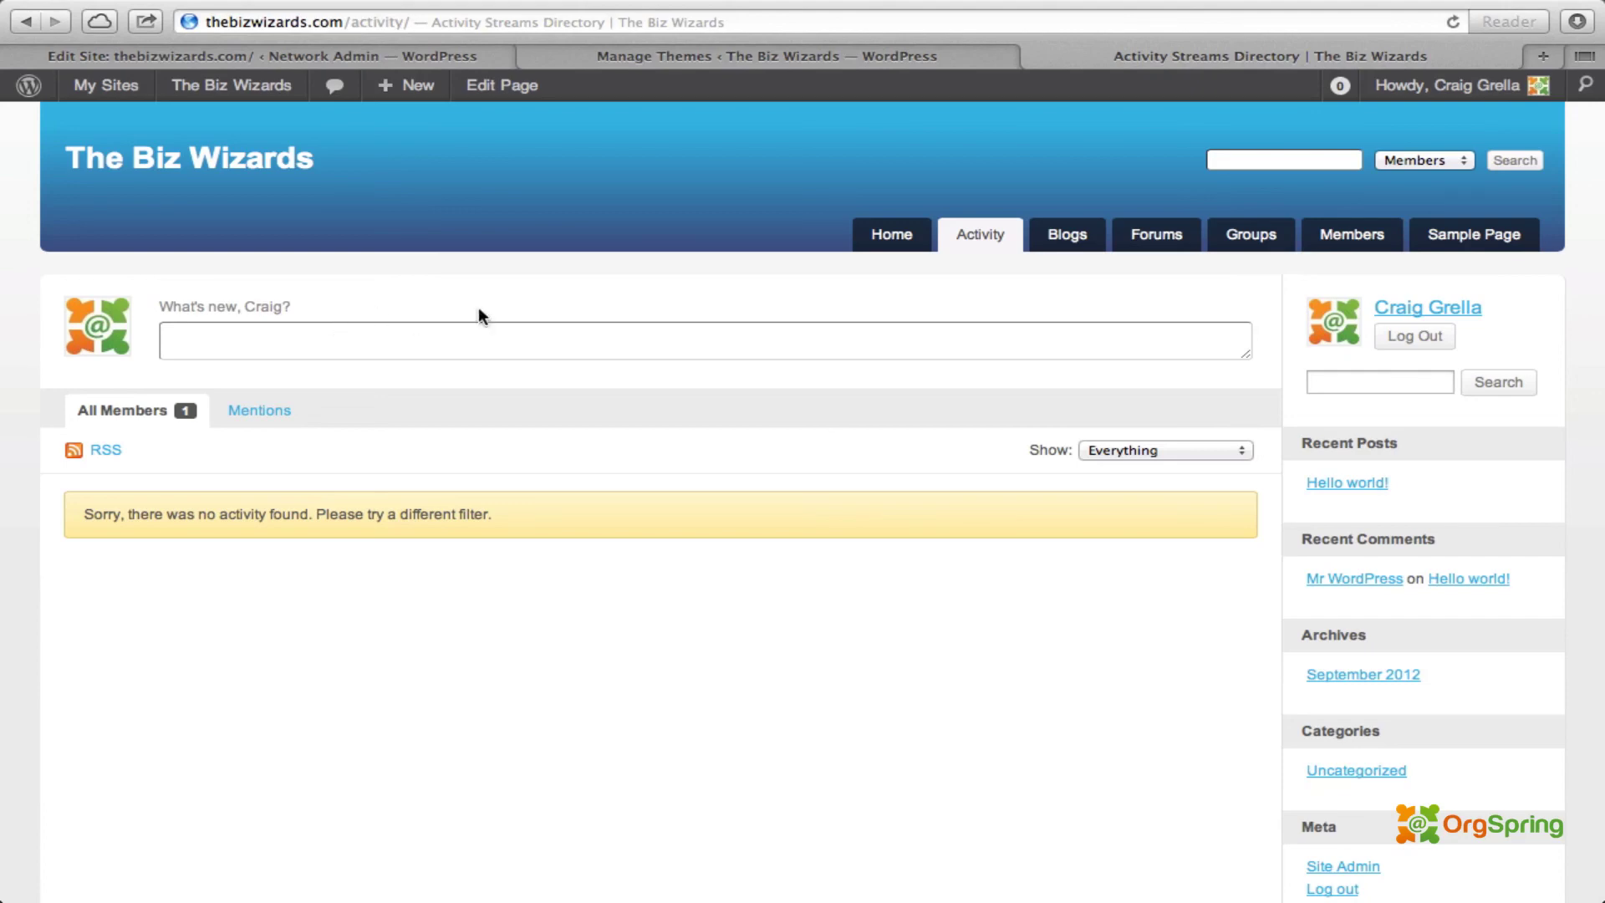
click(1071, 237)
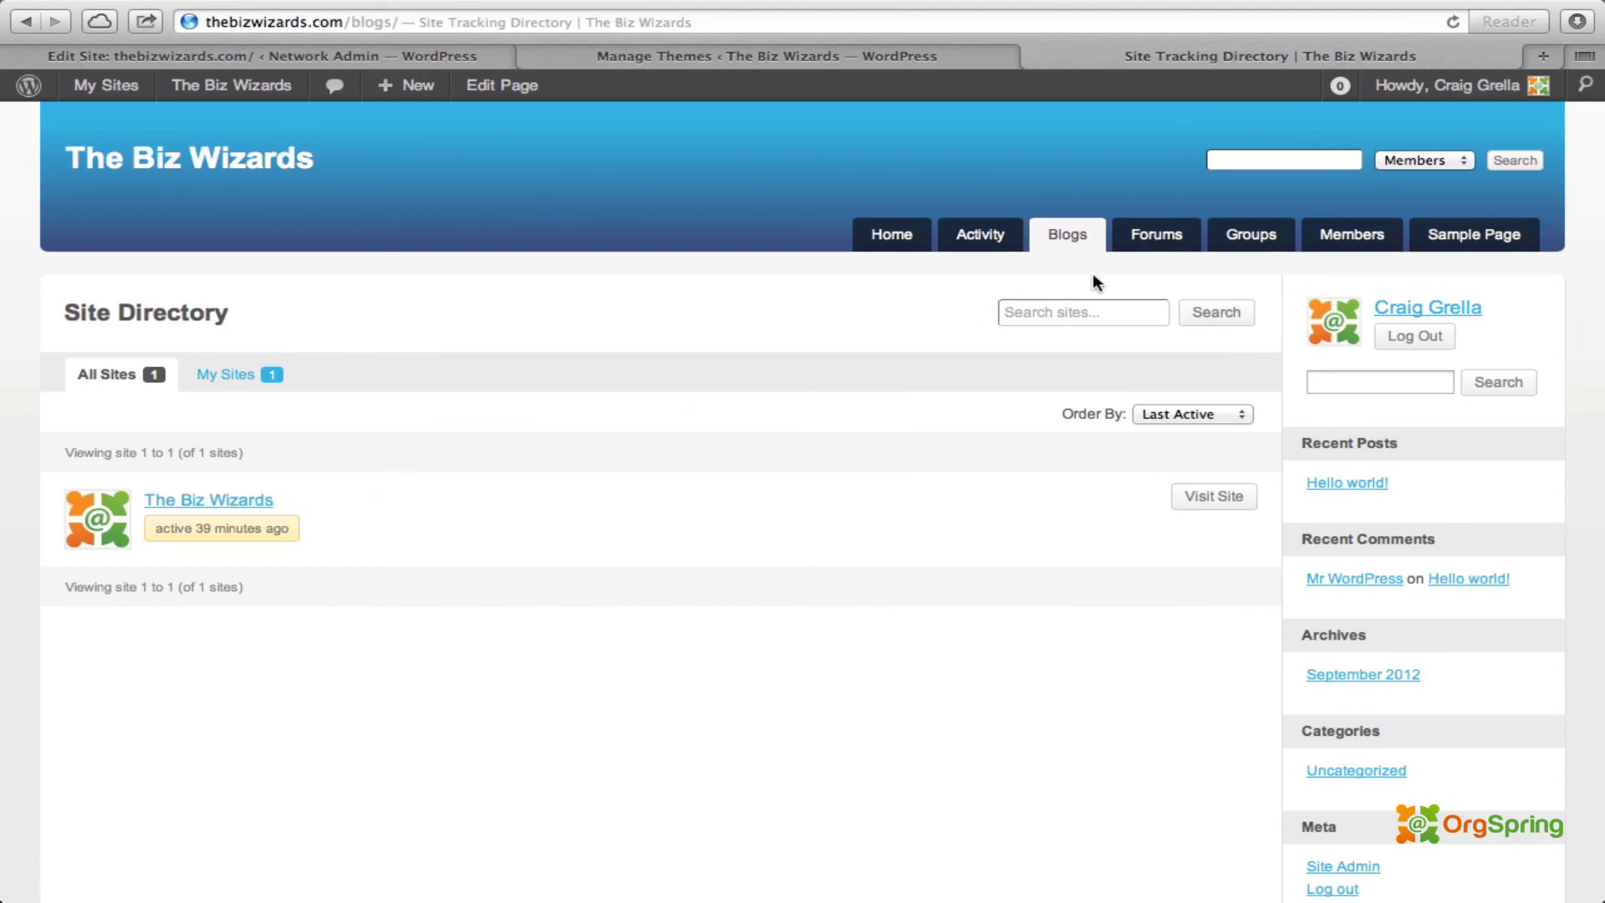
click(1170, 239)
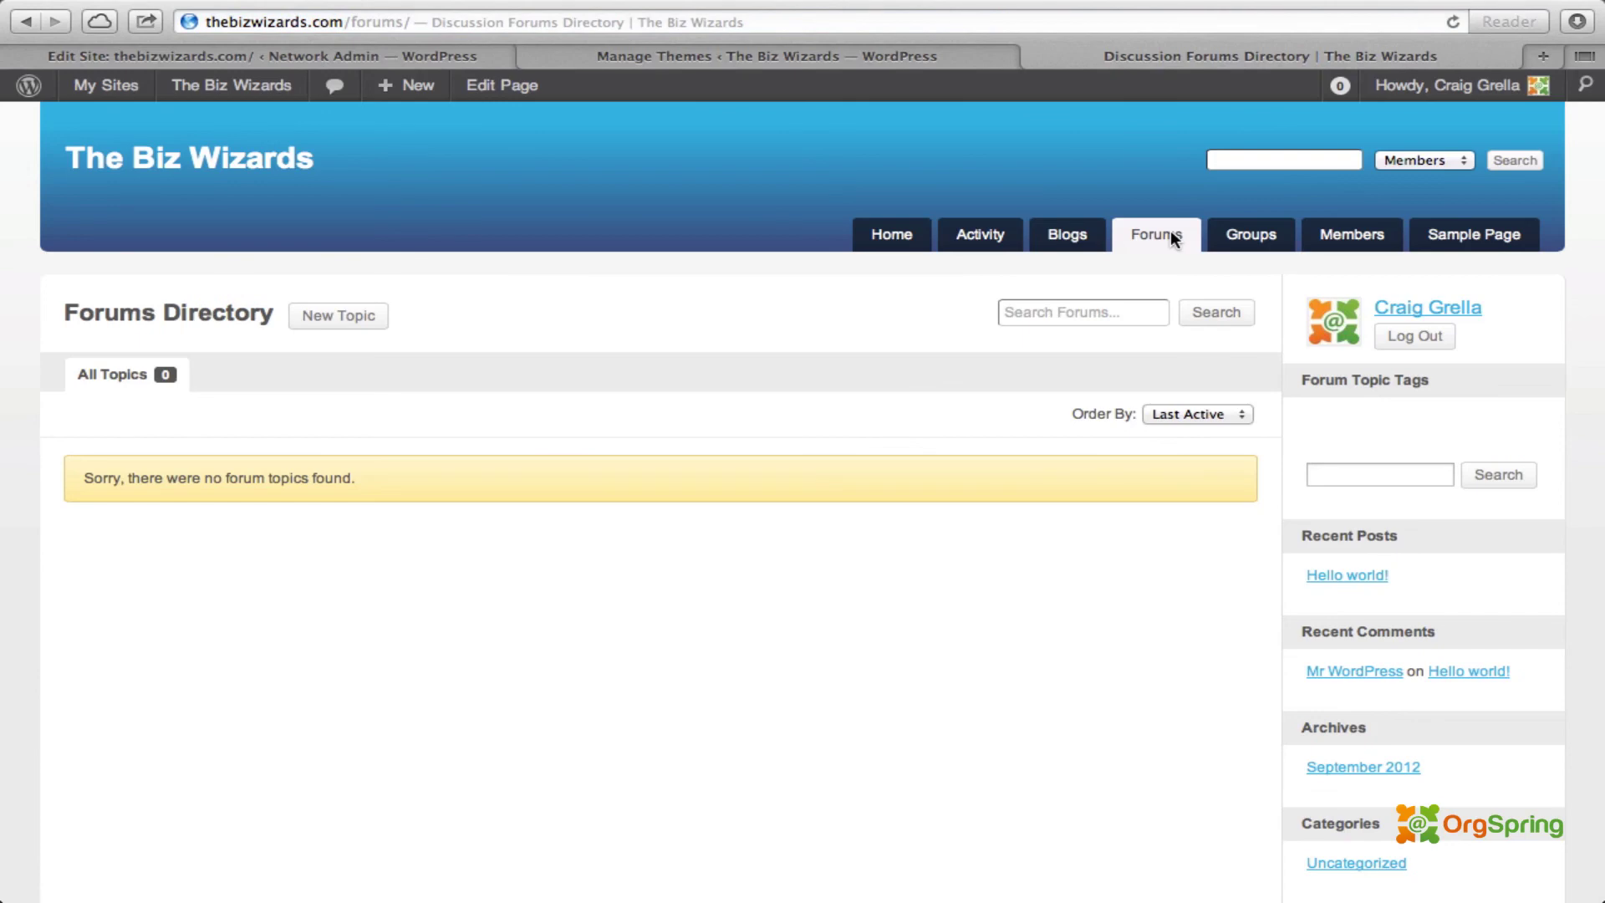
click(1263, 238)
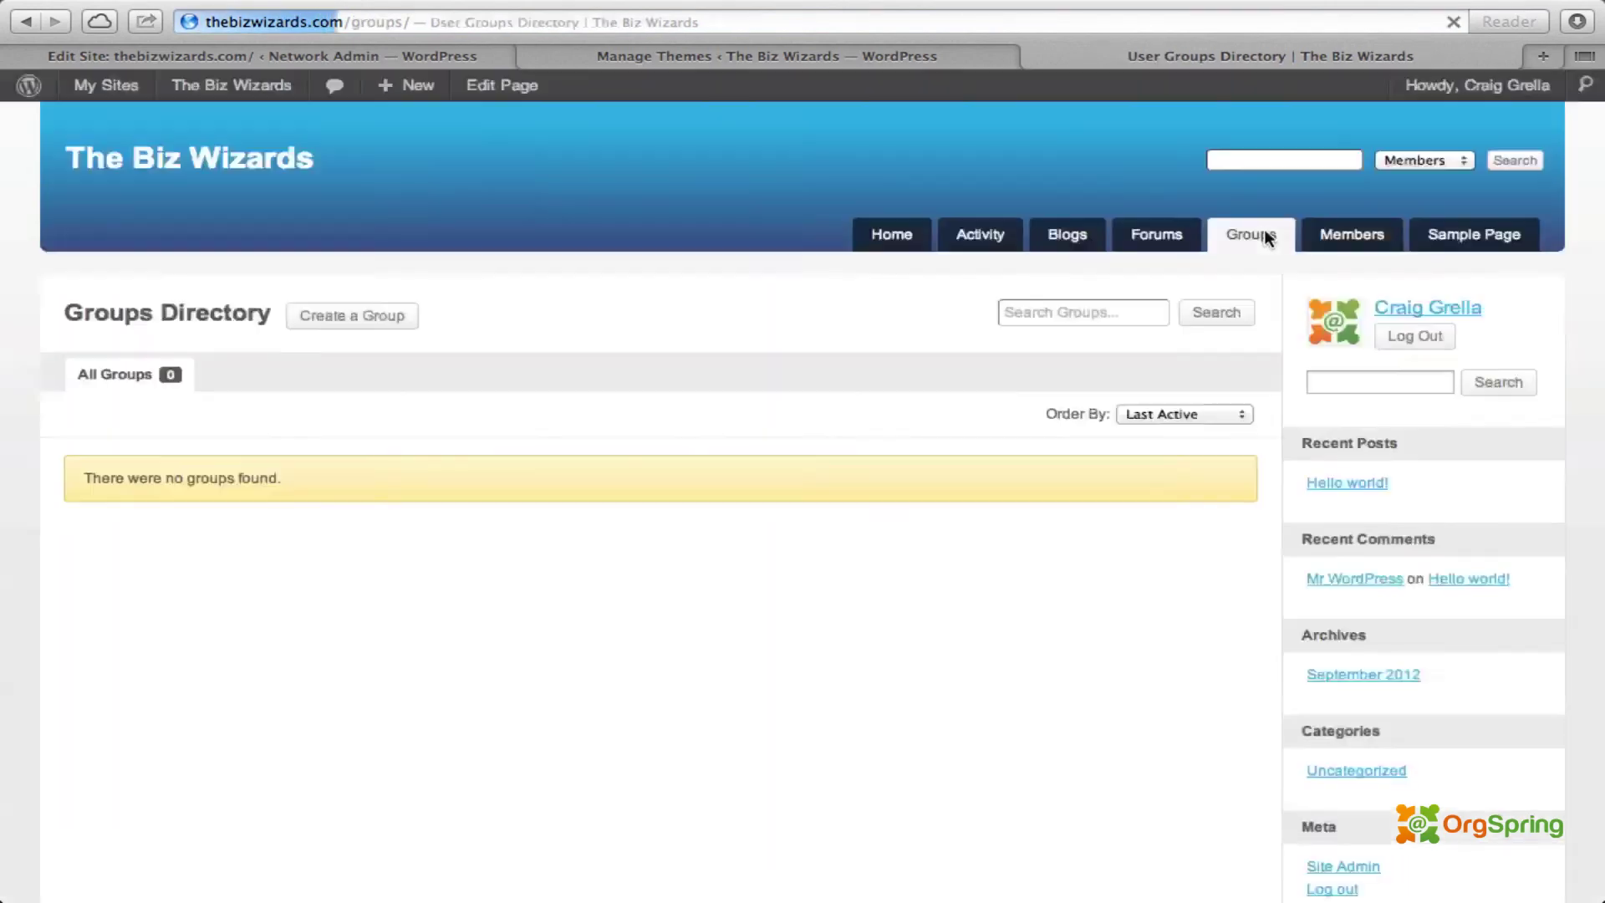
click(1361, 237)
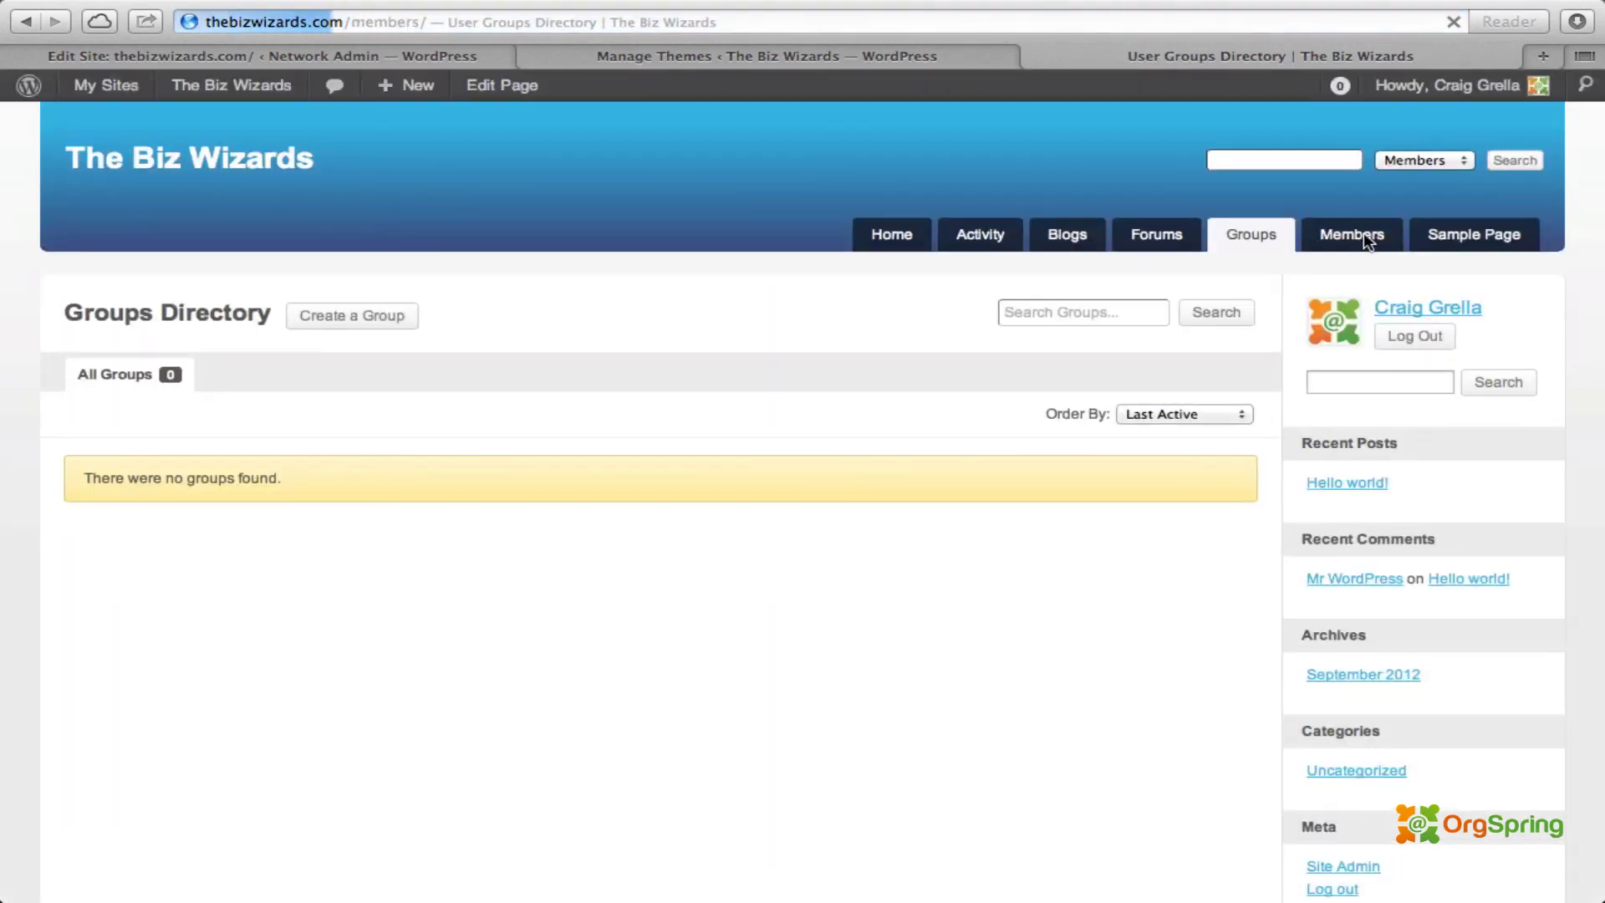